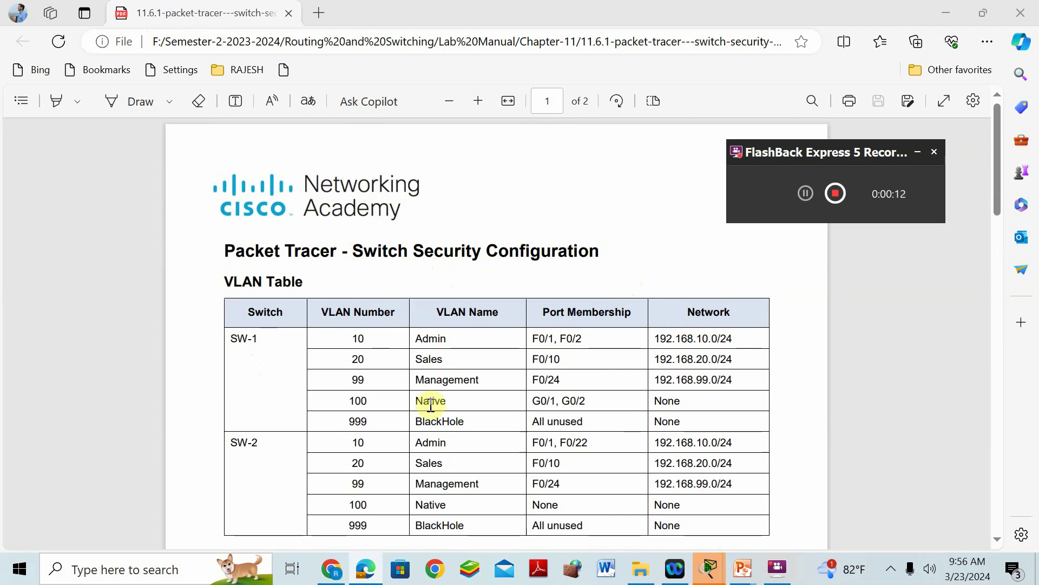
- Review the lab sheet's VLAN table, objectives and Step 1 trunk instructions, and switch to the Packet Tracer topology
scroll(480, 349, "down", 5)
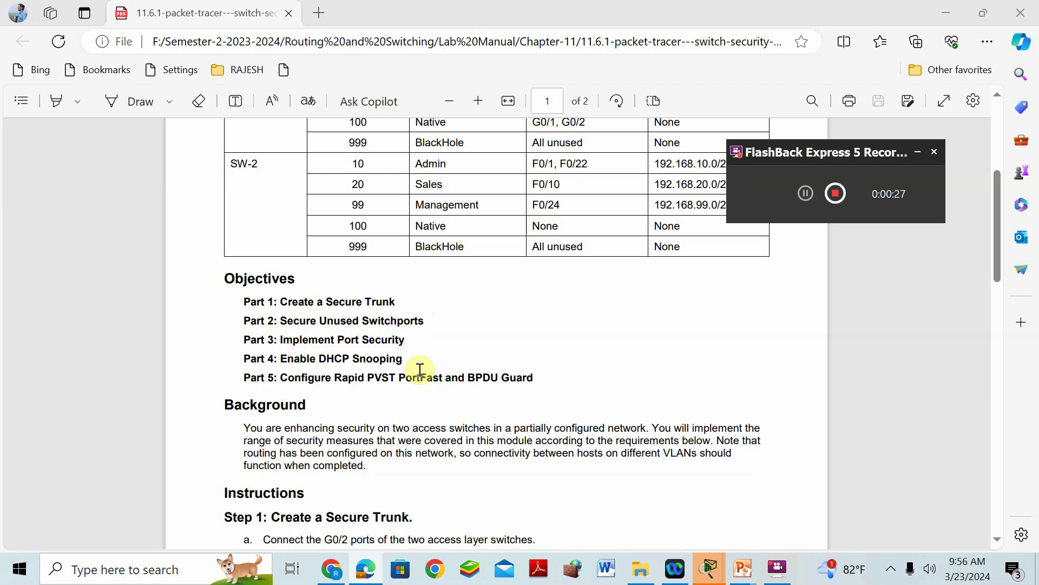
scroll(396, 400, "down", 2)
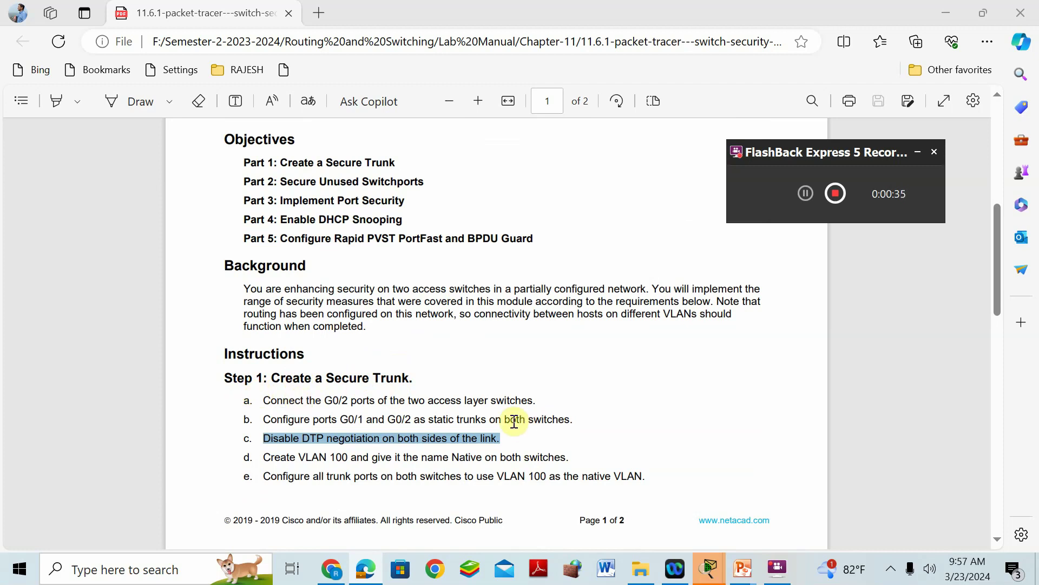
mouse_move(724, 577)
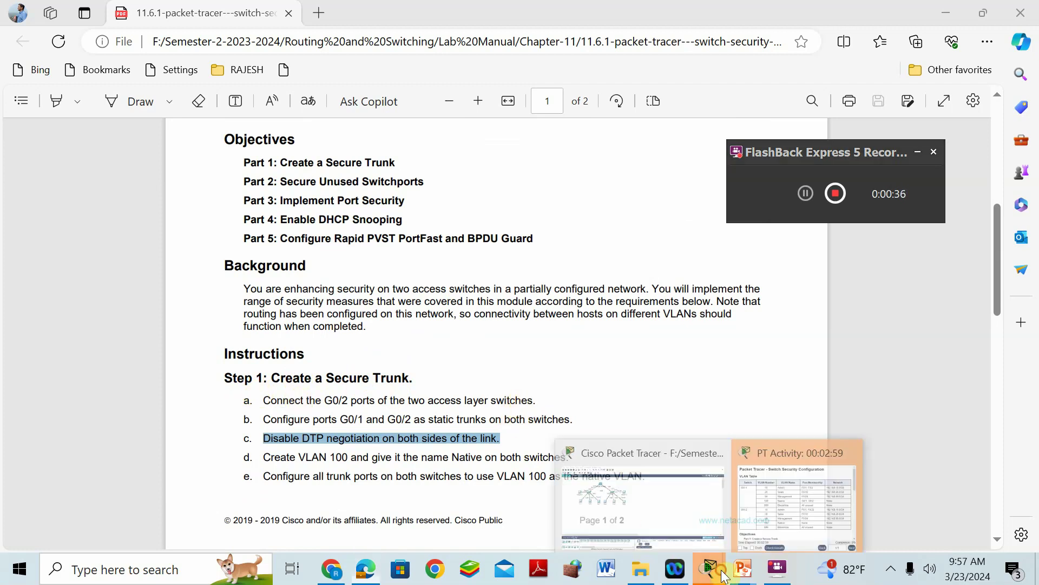
left_click(674, 460)
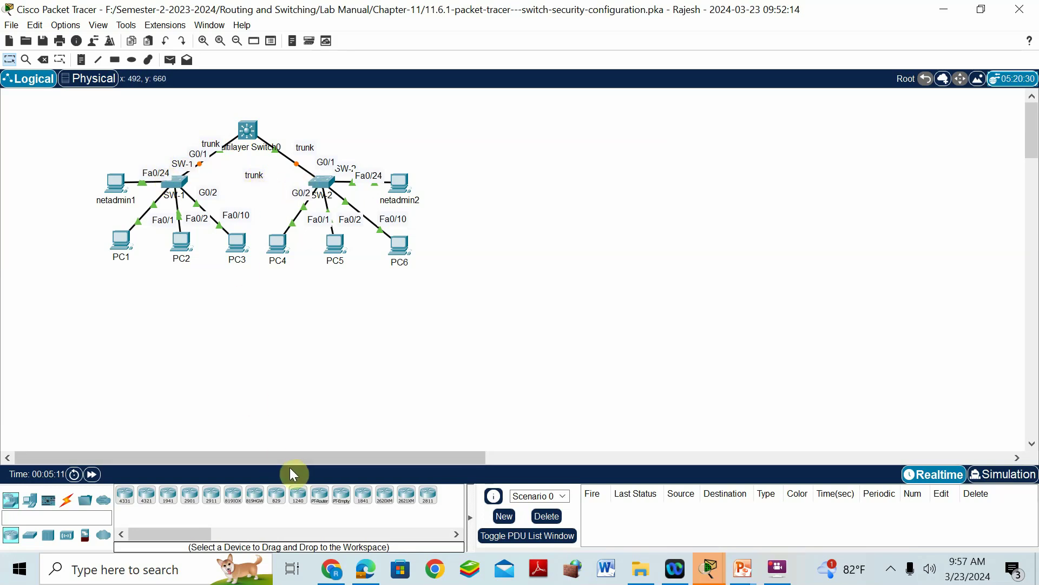
- Try connecting GigabitEthernet0/2 of SW-1 to GigabitEthernet0/2 of SW-2 with a copper straight-through cable and fast-forward the network time
left_click(75, 496)
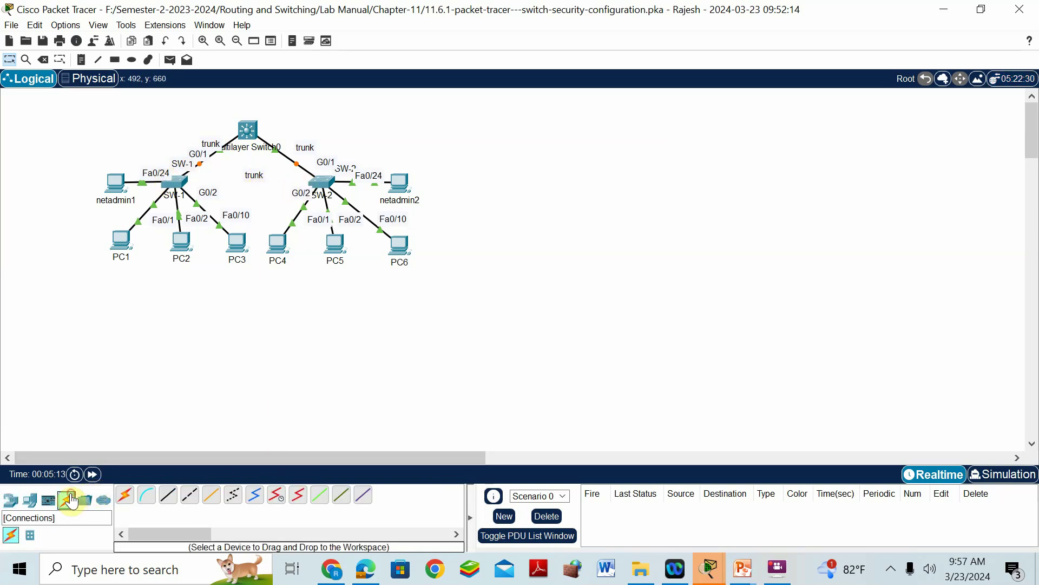
left_click(166, 506)
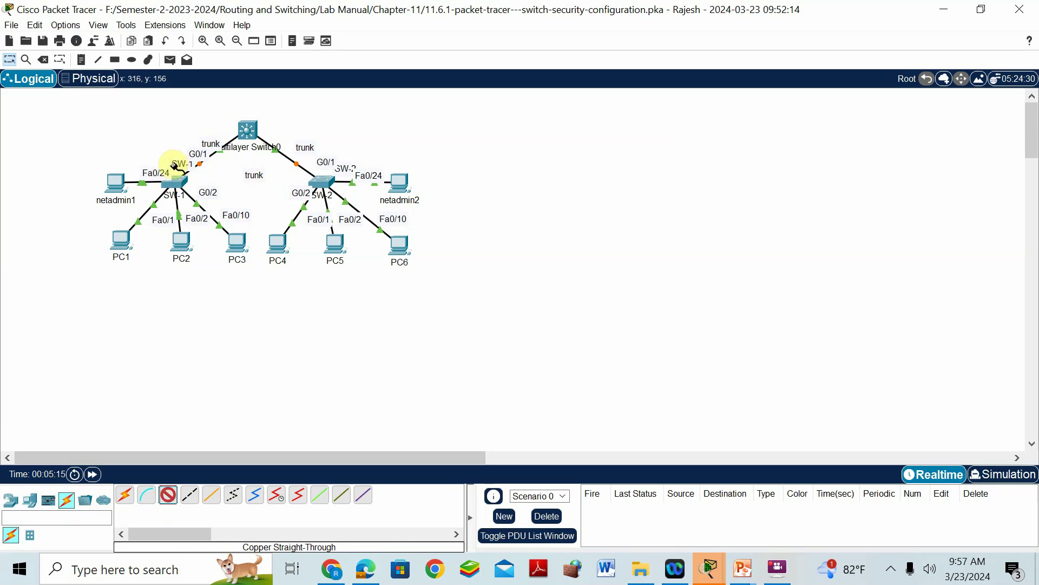
left_click(175, 182)
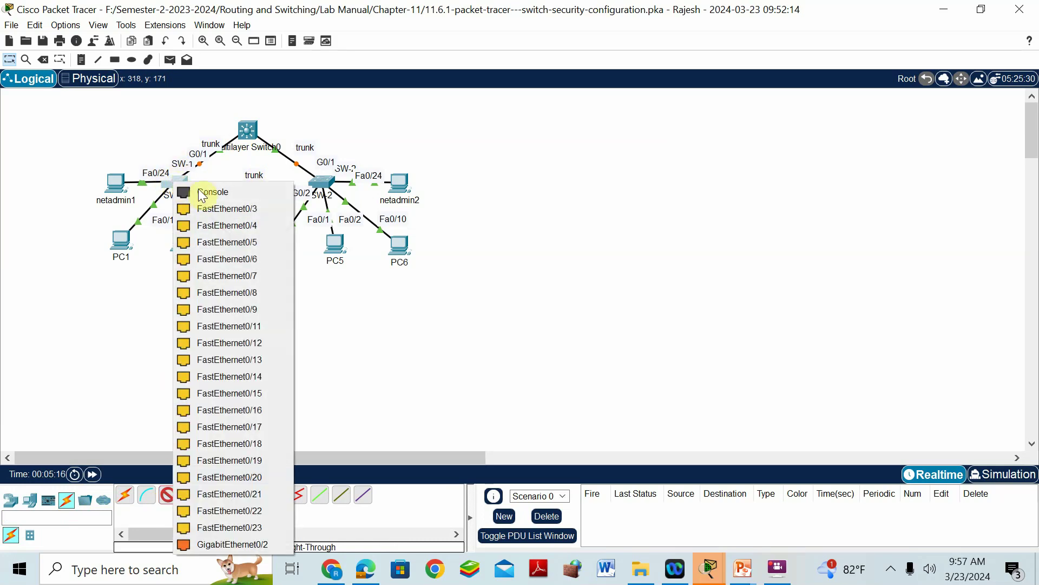
left_click(253, 545)
left_click(324, 180)
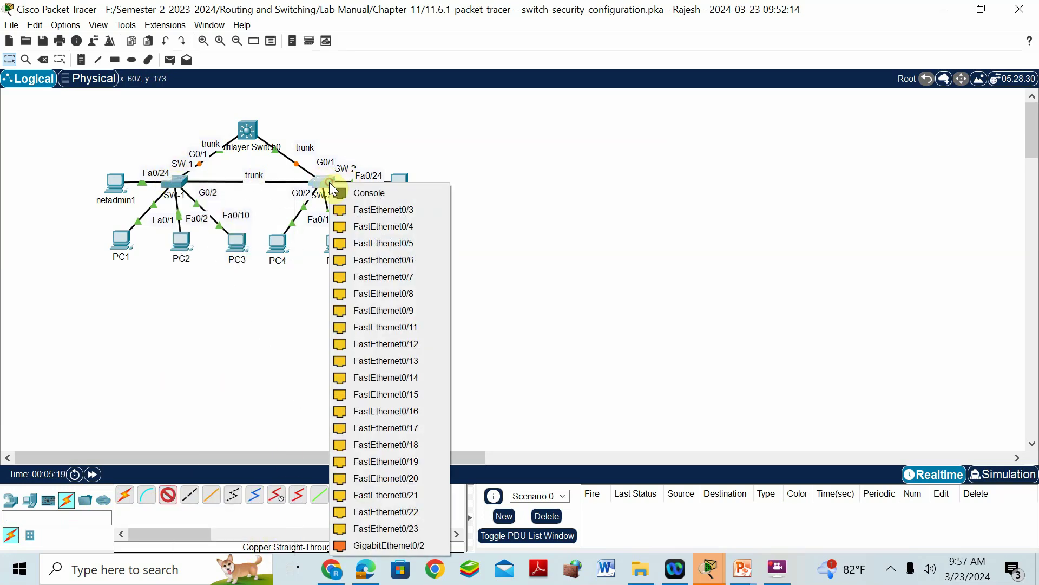
left_click(394, 546)
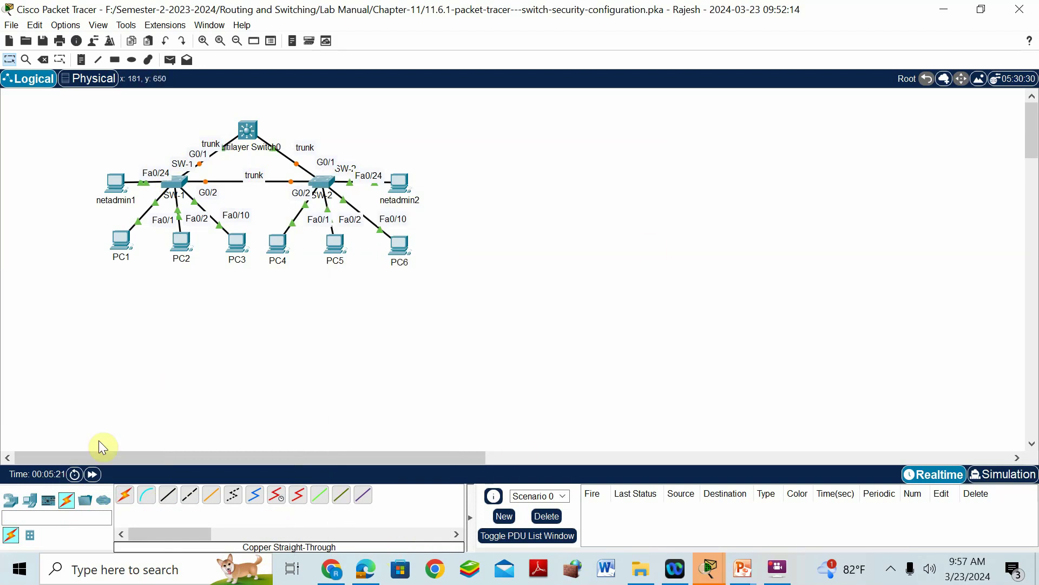
left_click(92, 475)
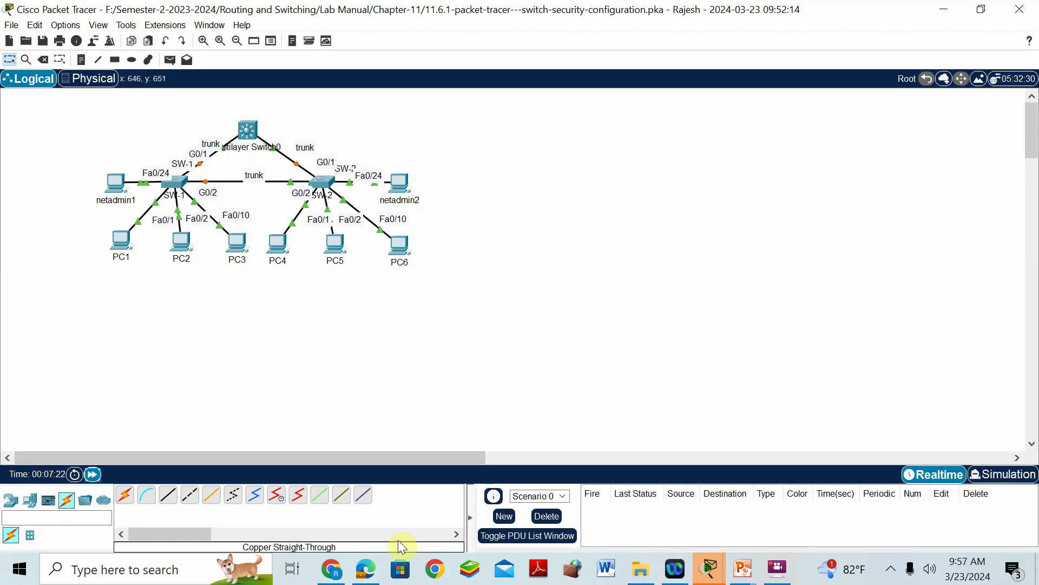
- Check the completion and the Step 1 instructions in the PT Activity window
left_click(709, 569)
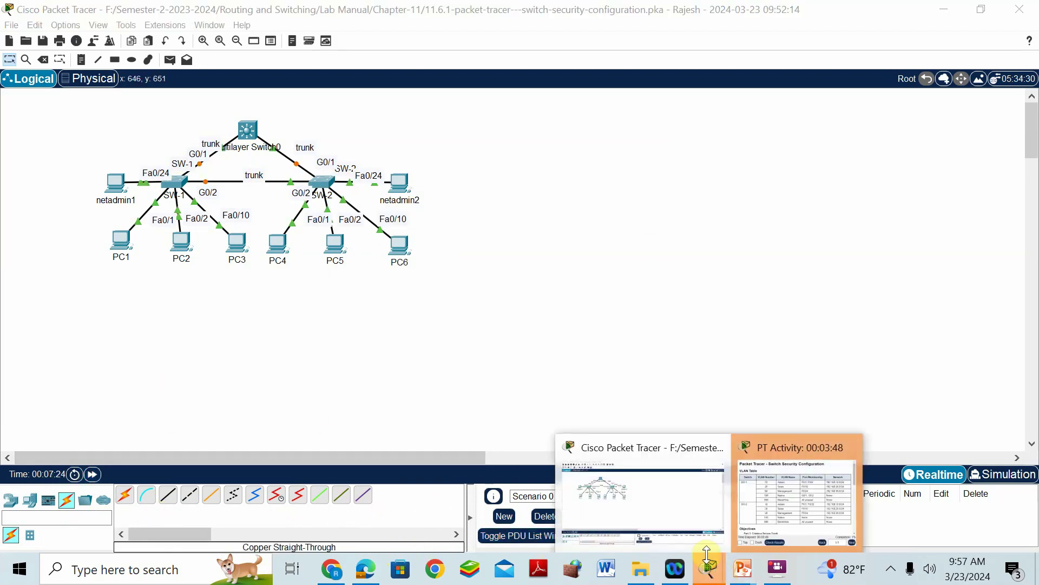
left_click(676, 448)
left_click(710, 569)
left_click(742, 464)
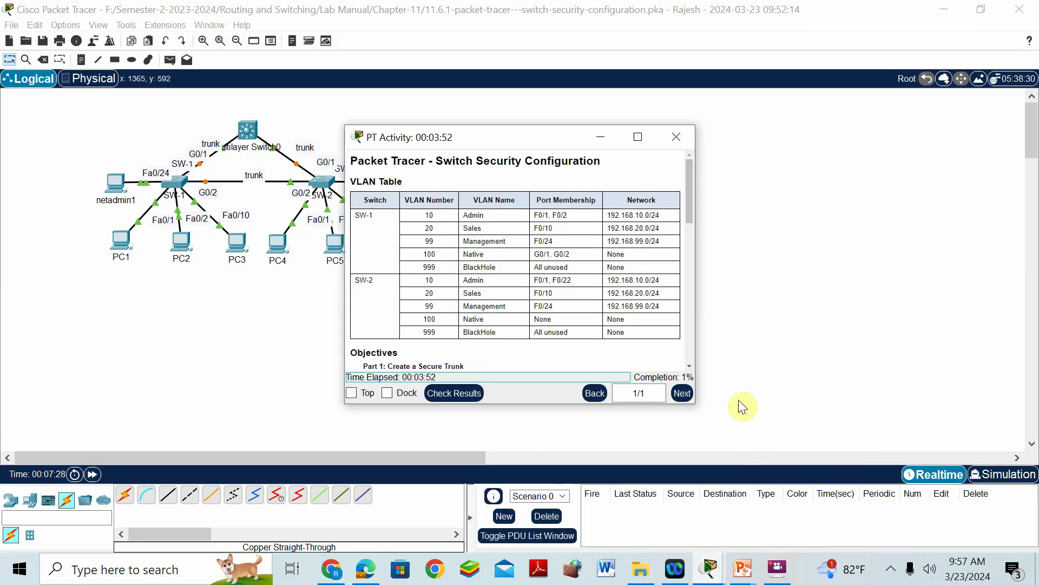
scroll(432, 206, "down", 8)
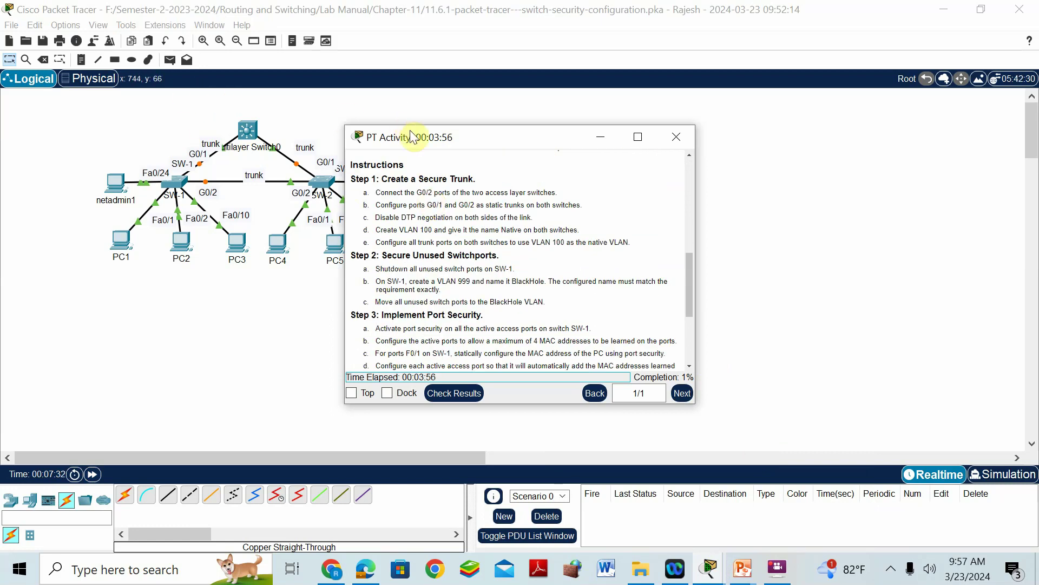
left_click_drag(417, 135, 529, 136)
- Try replacing the SW-1 to SW-2 link with a copper cross-over cable between their GigabitEthernet0/2 ports, and fast-forward the network time
left_click(42, 59)
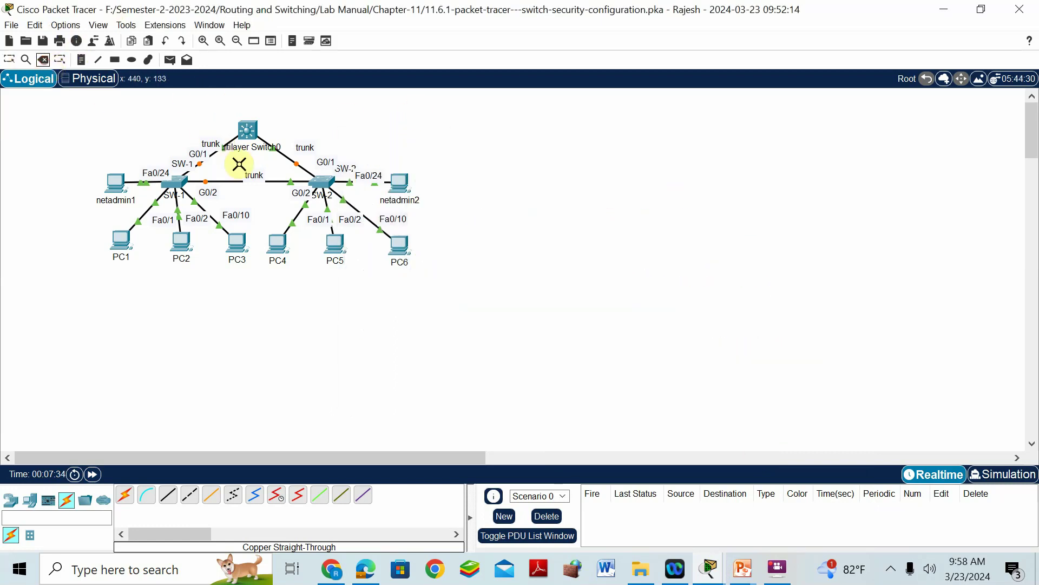
left_click(226, 183)
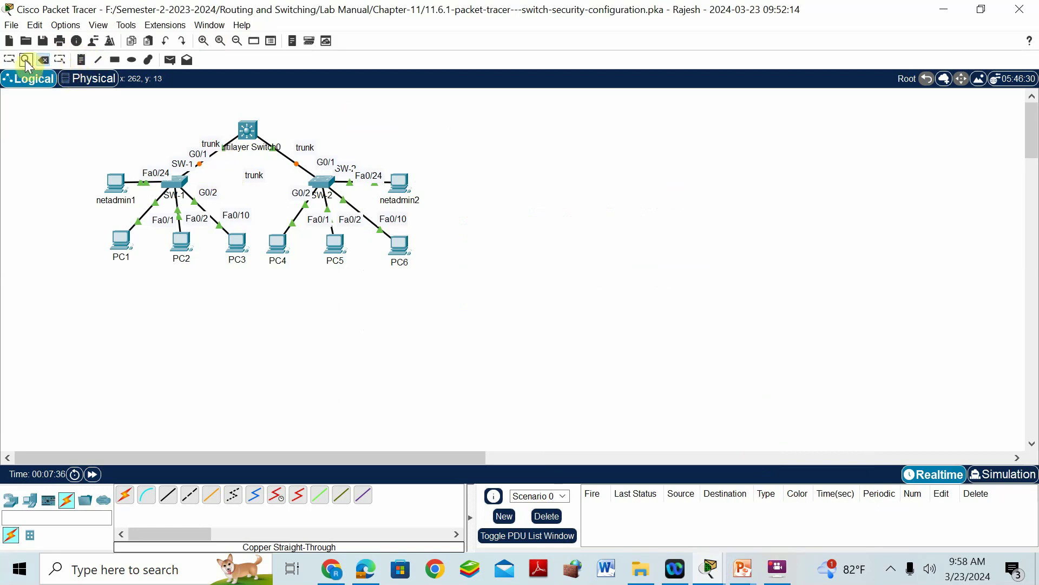
left_click(189, 494)
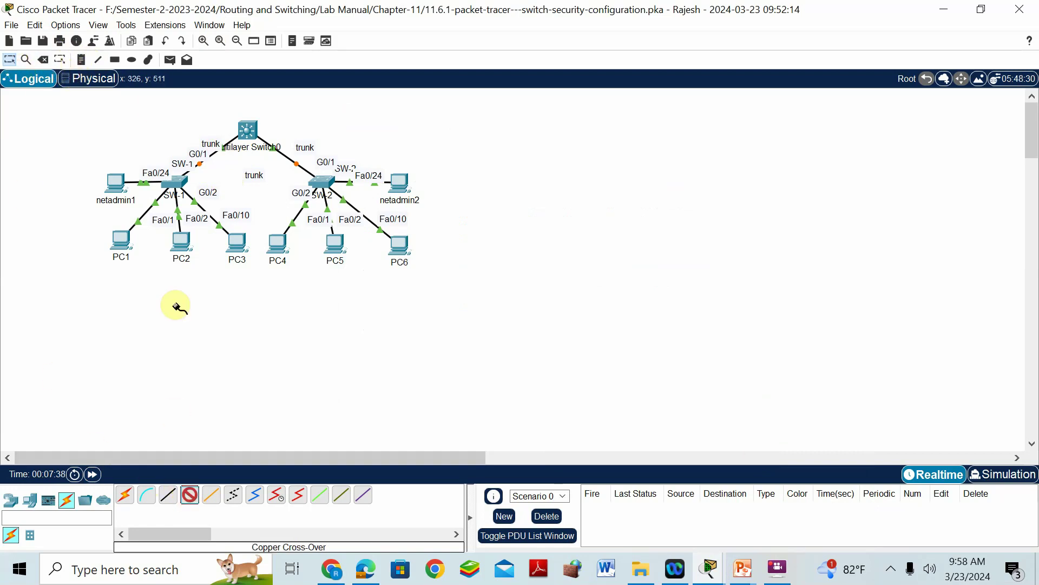
left_click(177, 183)
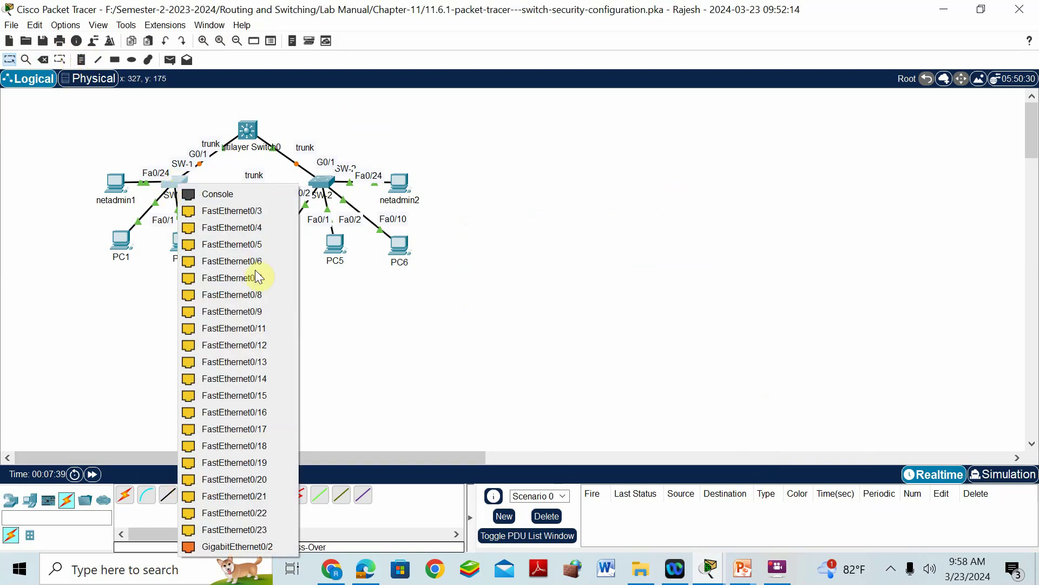
left_click(259, 548)
left_click(321, 178)
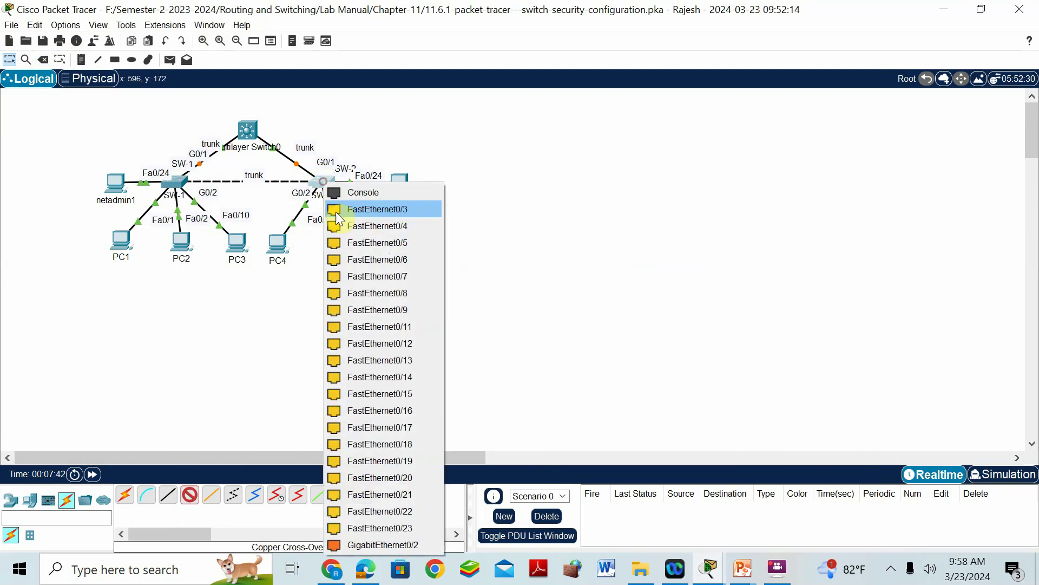
left_click(376, 545)
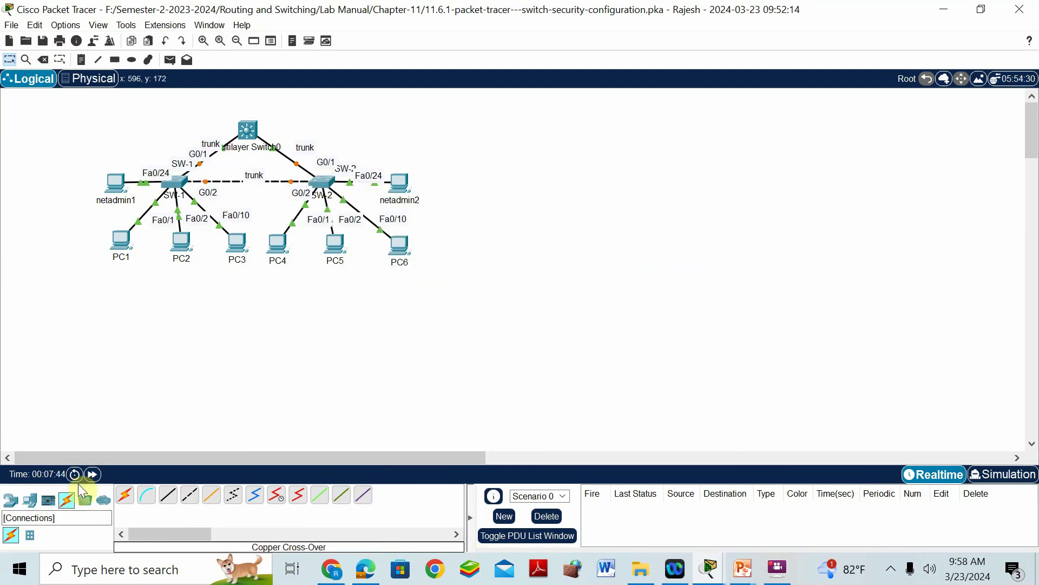
left_click(92, 475)
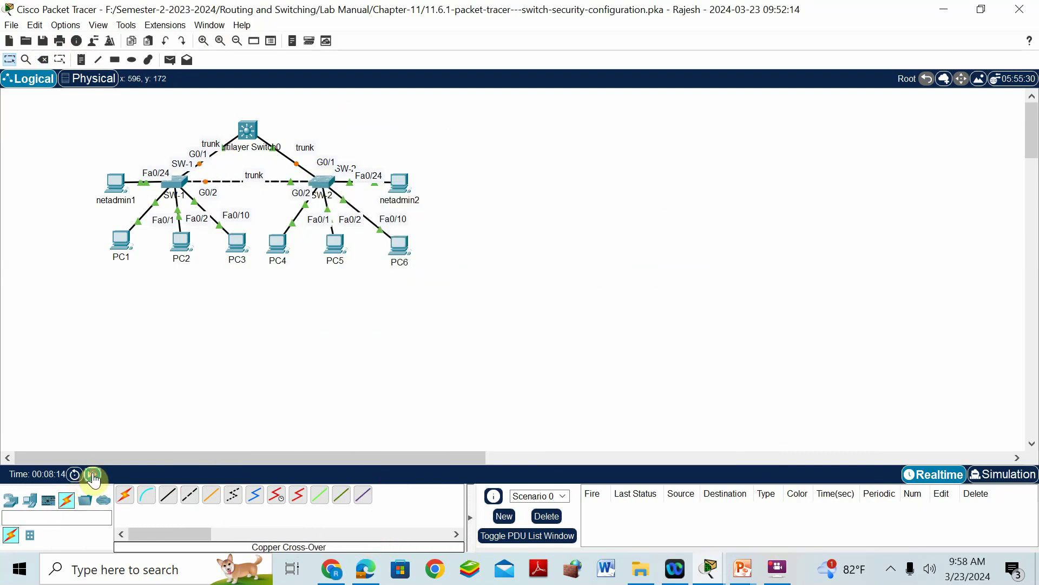
- Check the activity completion in the PT Activity window and return to the topology
left_click(710, 569)
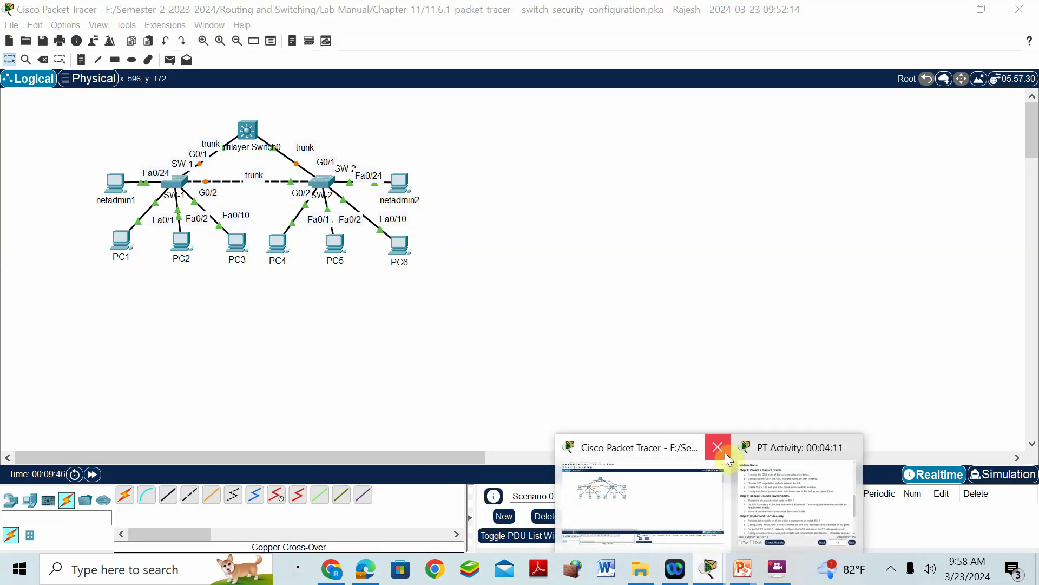
left_click(765, 444)
left_click(304, 328)
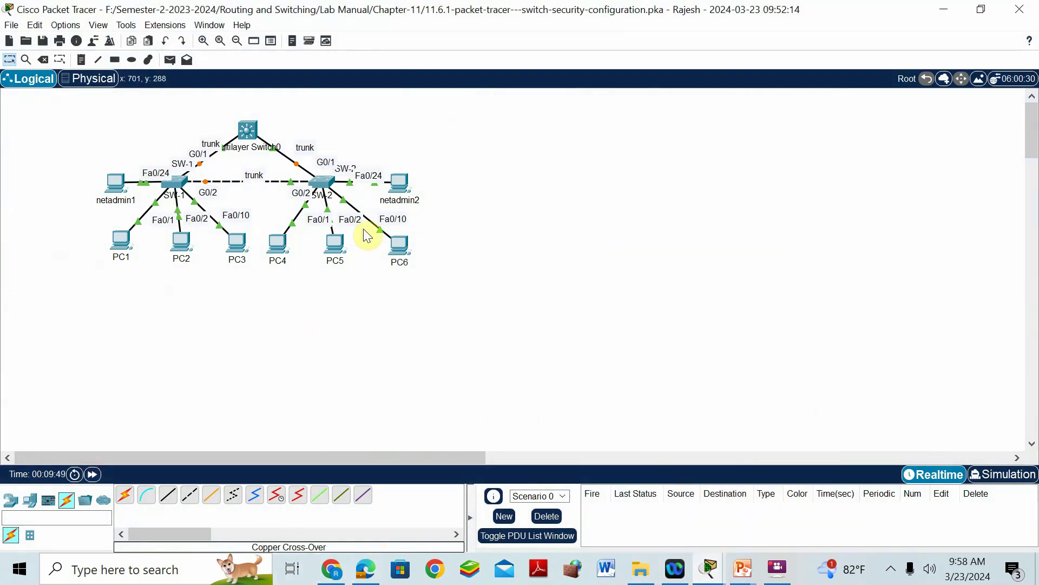
- Delete the cross-over cable between SW-1 and SW-2 and return to the selection tool
left_click(42, 61)
left_click(239, 181)
left_click(10, 58)
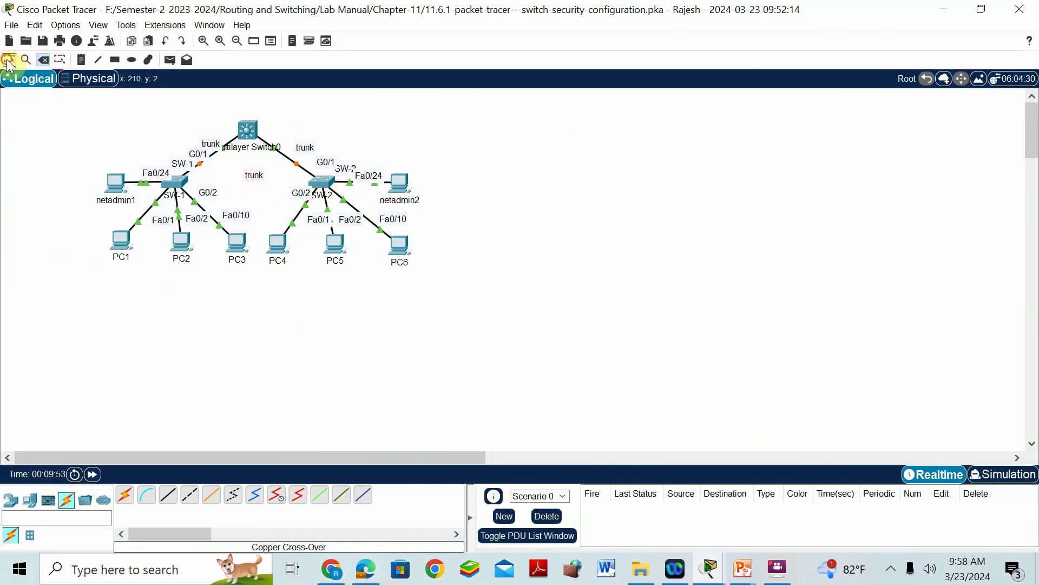
- Connect SW-1 GigabitEthernet0/2 to SW-2 GigabitEthernet0/2 with a copper straight-through cable and fast-forward the network time
left_click(173, 502)
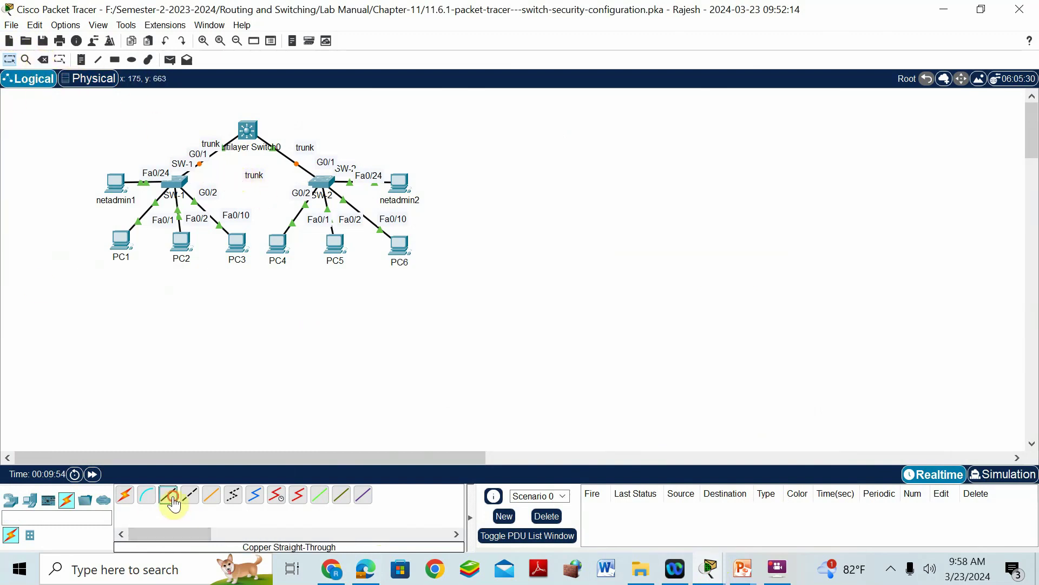
left_click(181, 185)
left_click(271, 545)
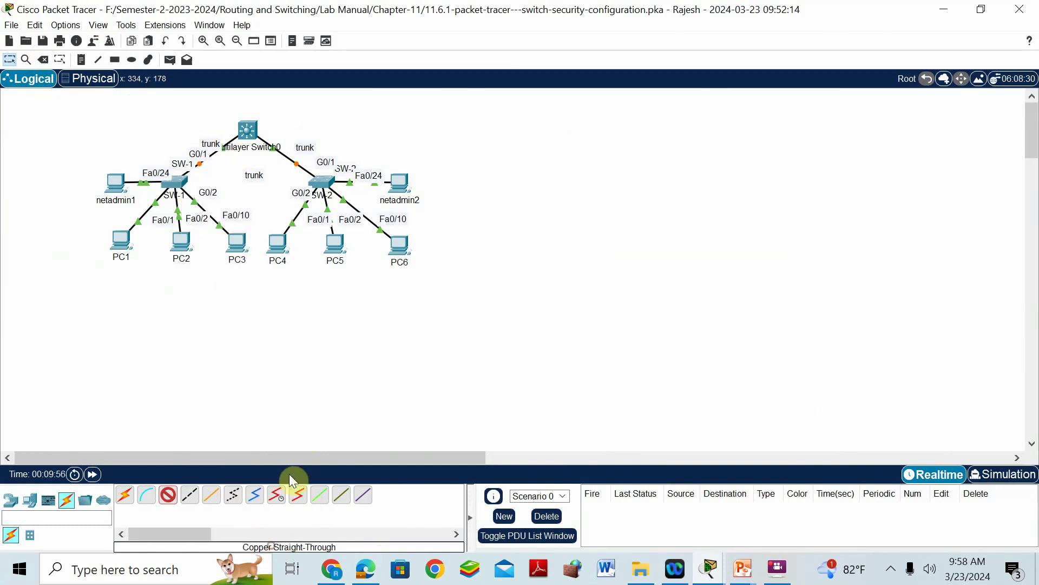
left_click(320, 183)
left_click(322, 182)
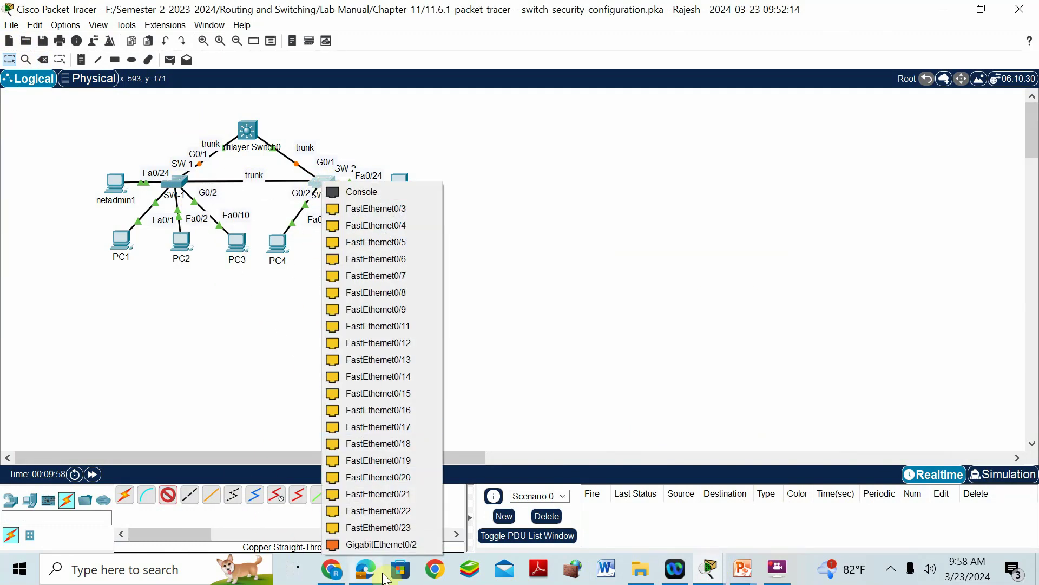
left_click(385, 545)
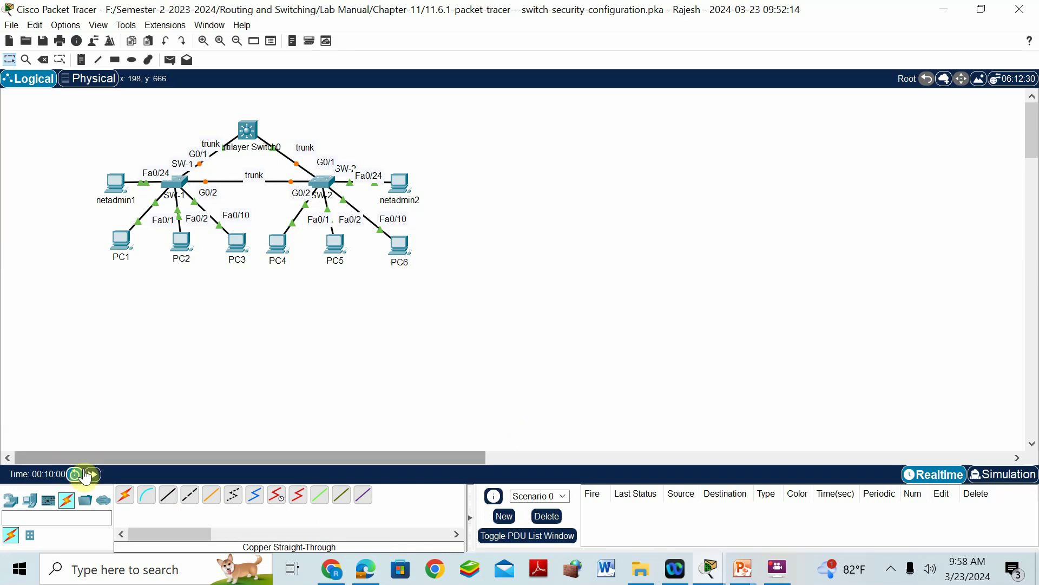
left_click(92, 474)
left_click(92, 474)
- Consult the Step 1 trunk instructions in the lab PDF in Edge and return to the Packet Tracer topology
left_click(331, 568)
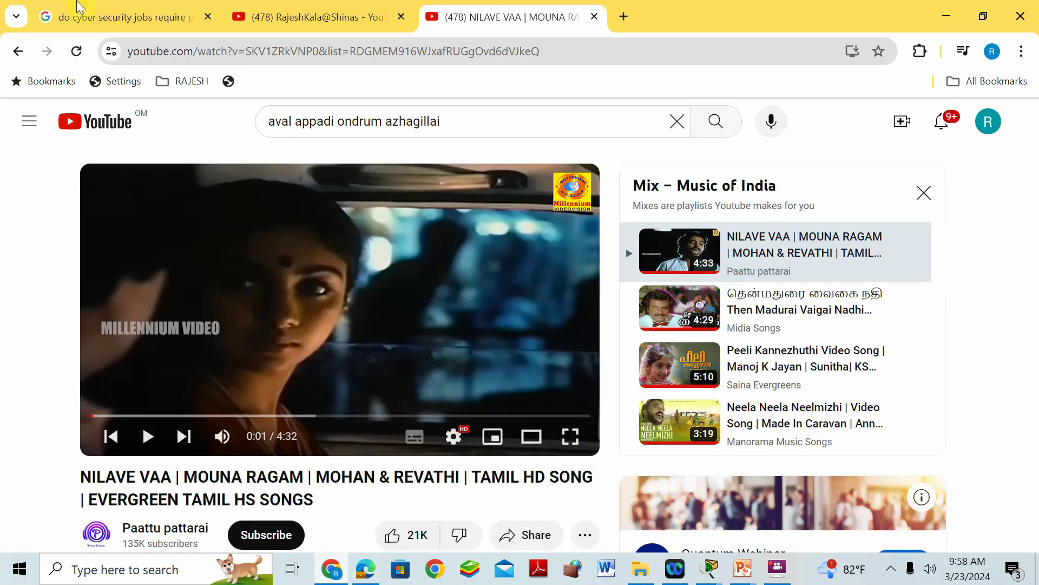
left_click(369, 568)
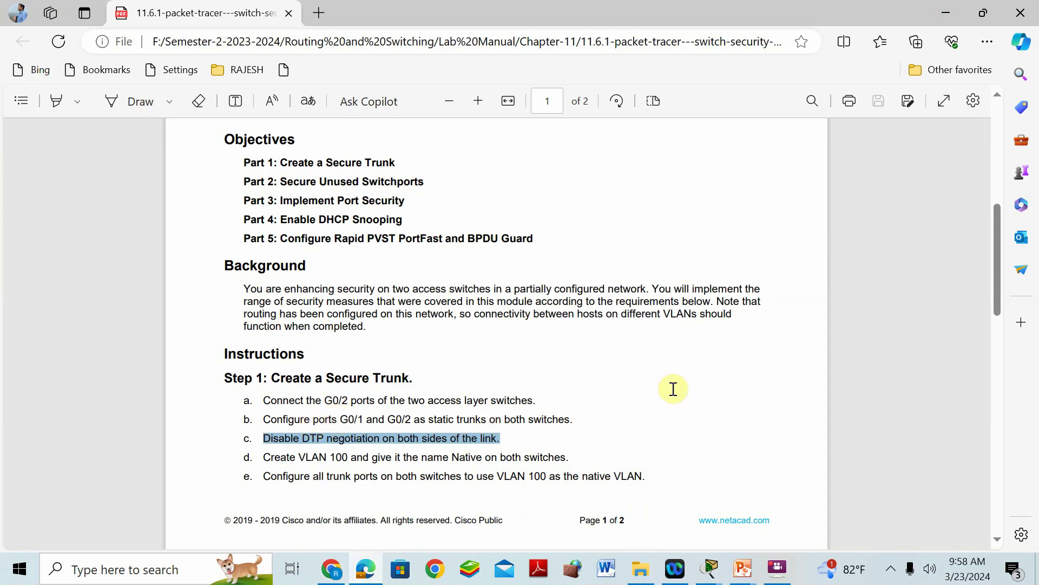
mouse_move(710, 567)
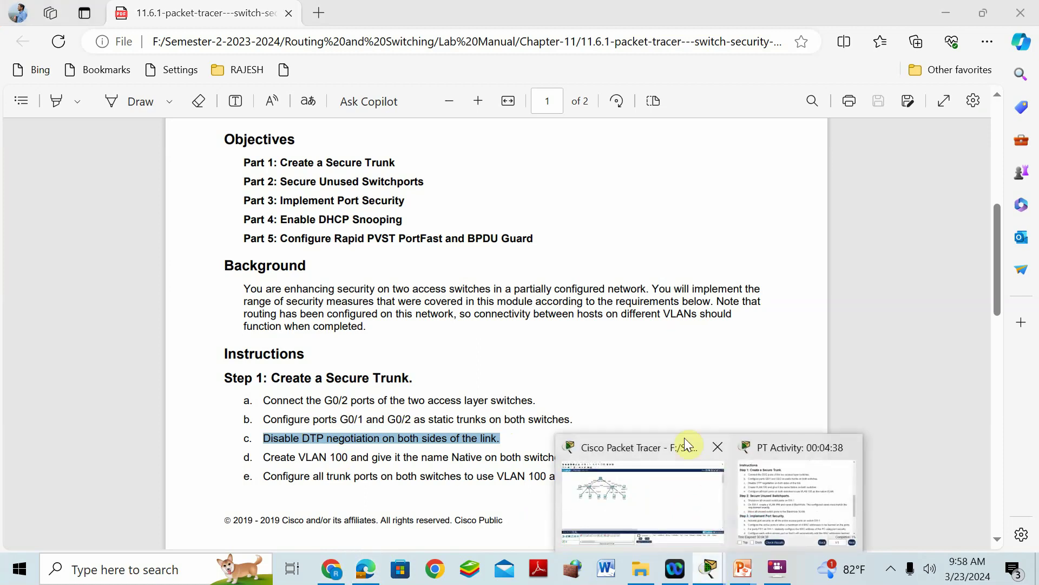
left_click(651, 447)
- Open the SW-1 command line and enter global configuration mode with en and conf t
left_click(176, 189)
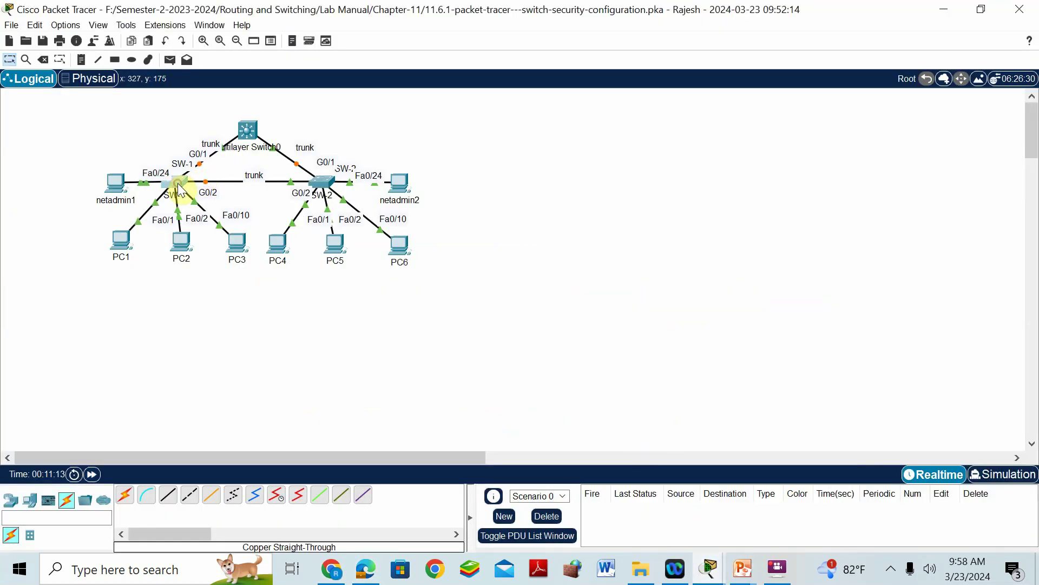
left_click(541, 279)
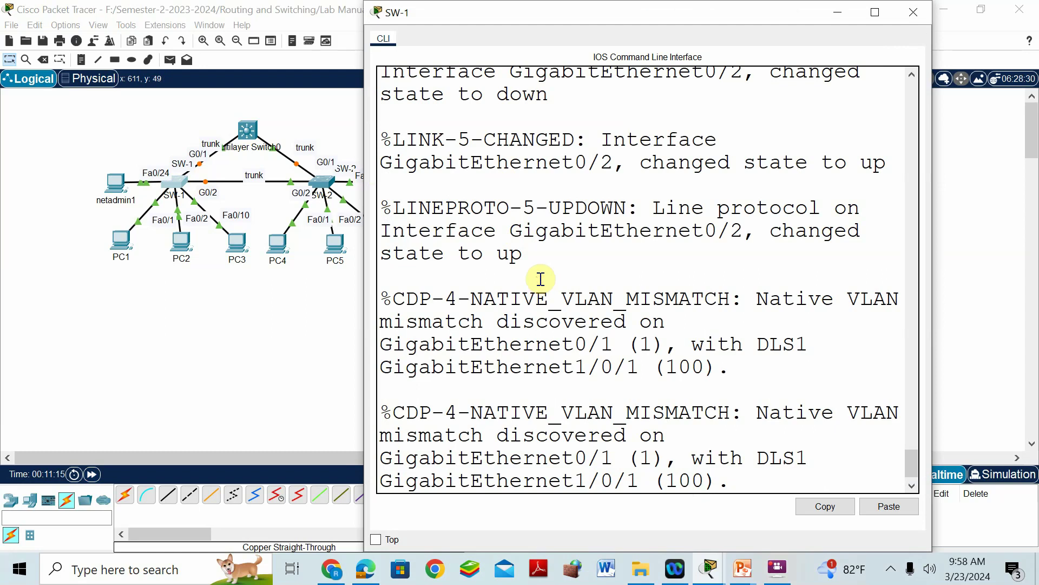
key("Return")
type("en")
key("Return")
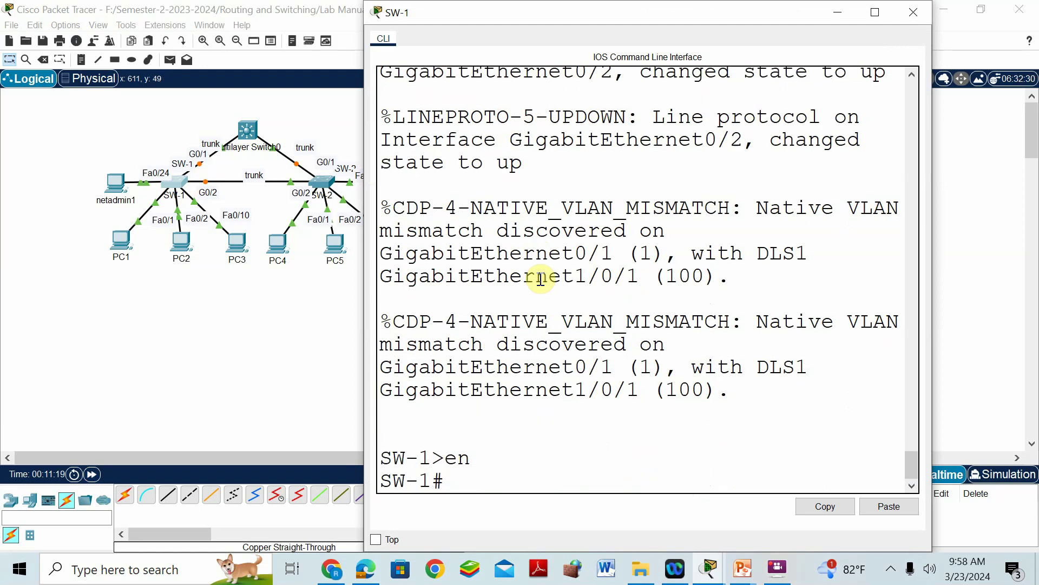
type("conf t")
key("Return")
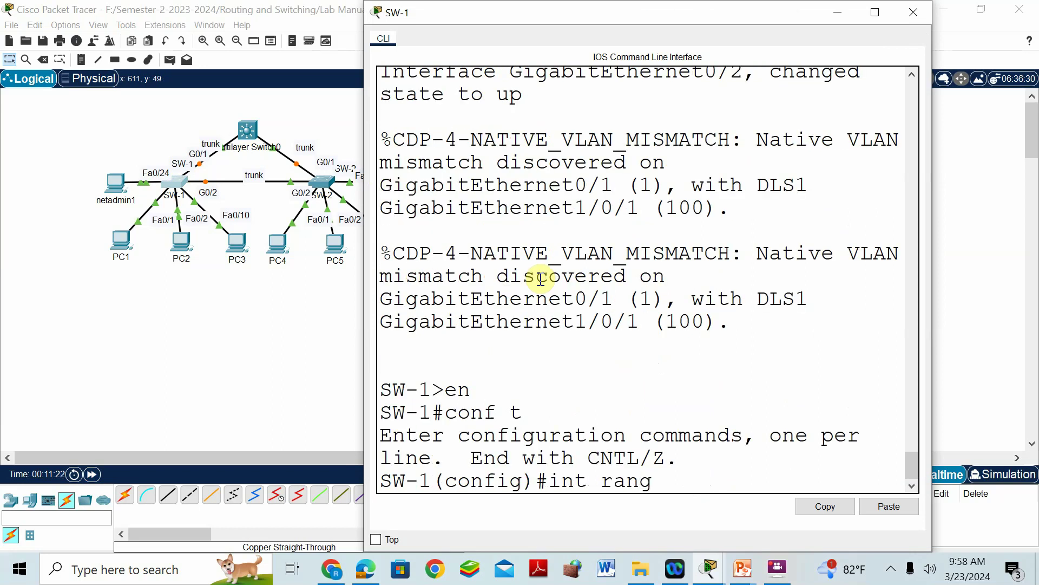
- Configure interface range G0/1-2 on SW-1 as static trunks with switchport mode trunk
type("int rang")
key("Tab")
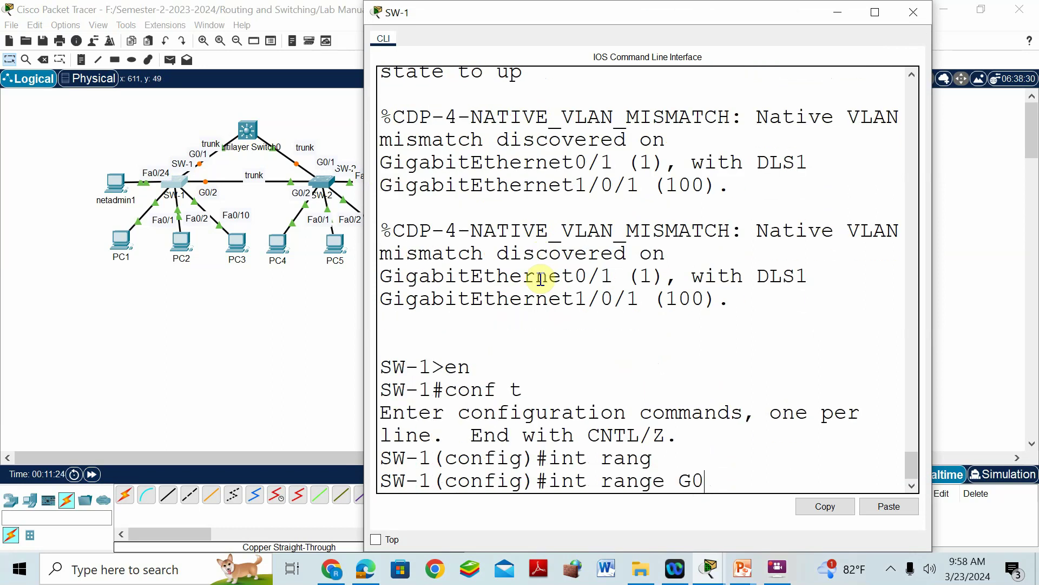
key("Return")
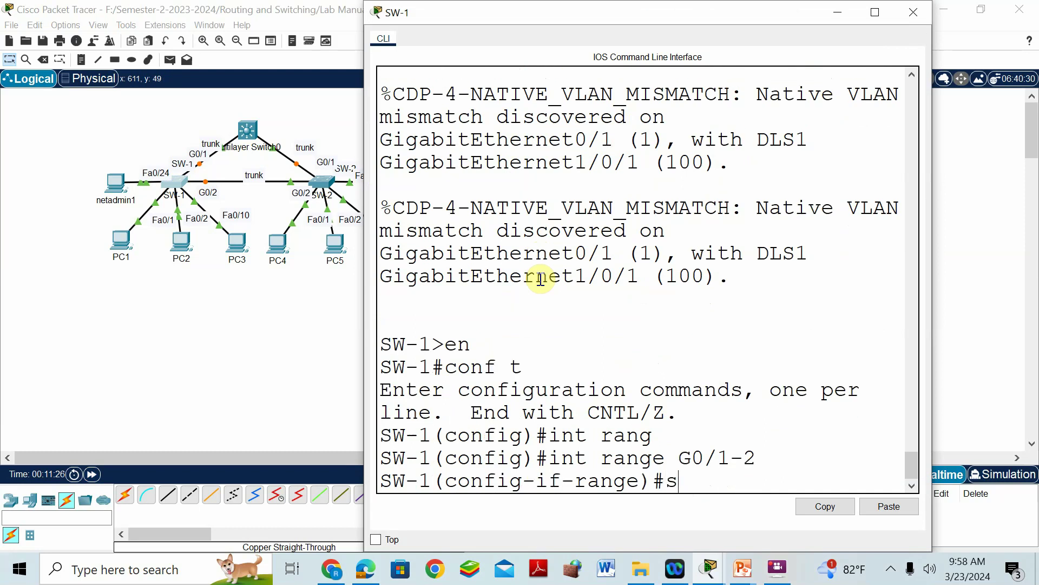
type("switchport mode trunk")
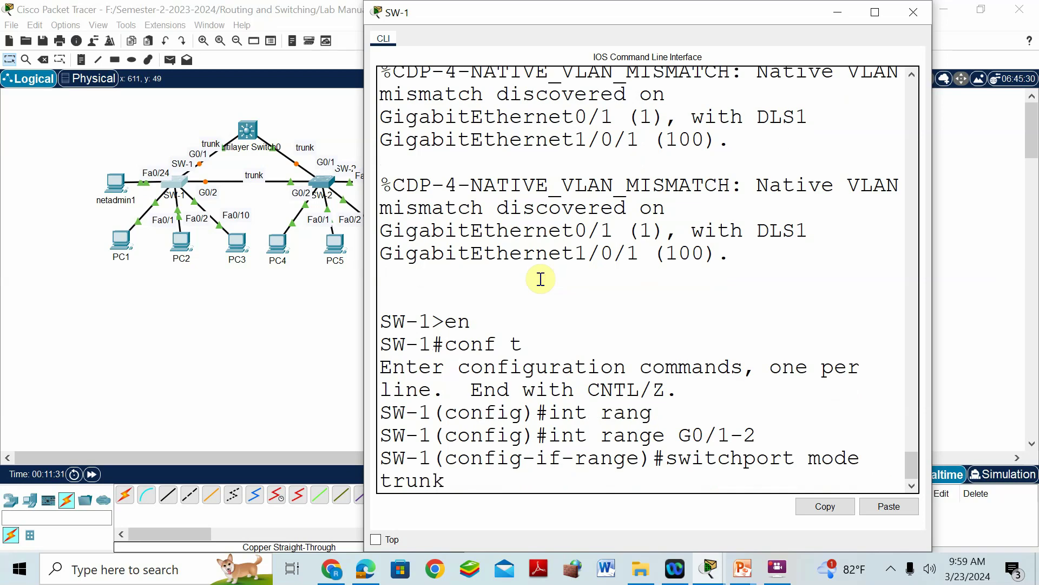
key("Return")
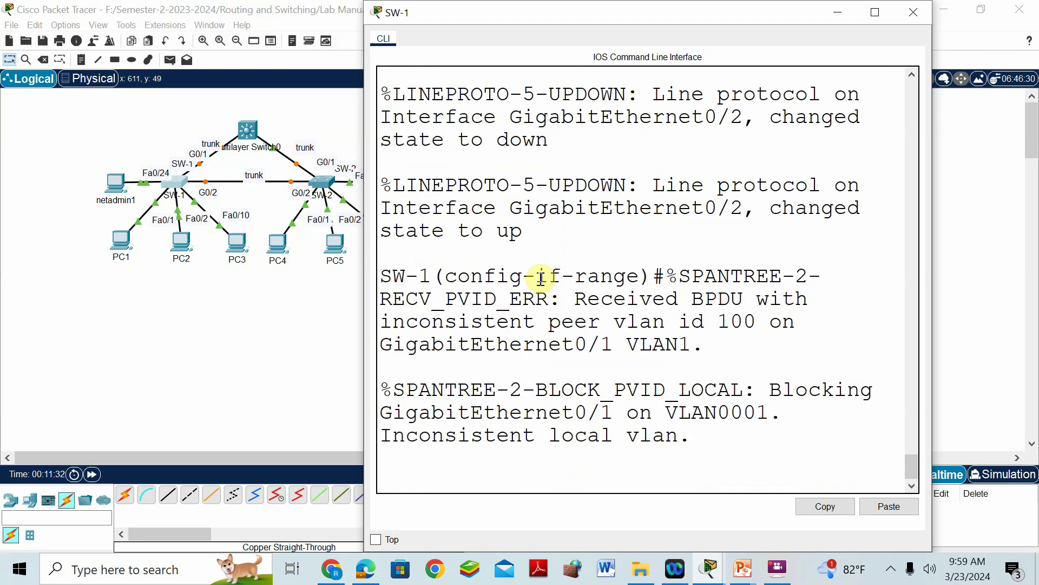
key("Return")
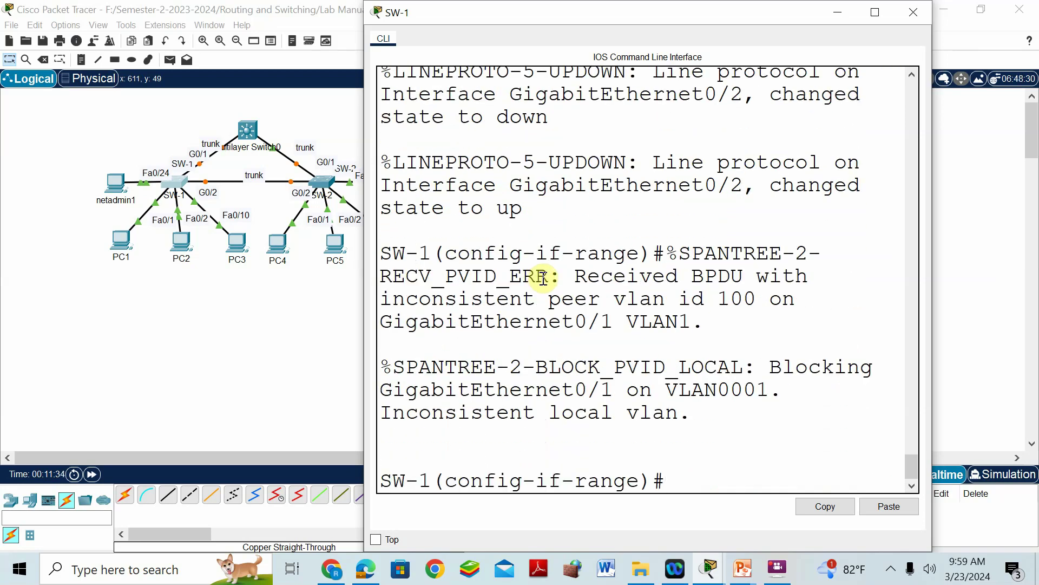
- Open the SW-2 command line and enter global configuration mode with en and conf t
left_click(186, 322)
left_click(327, 180)
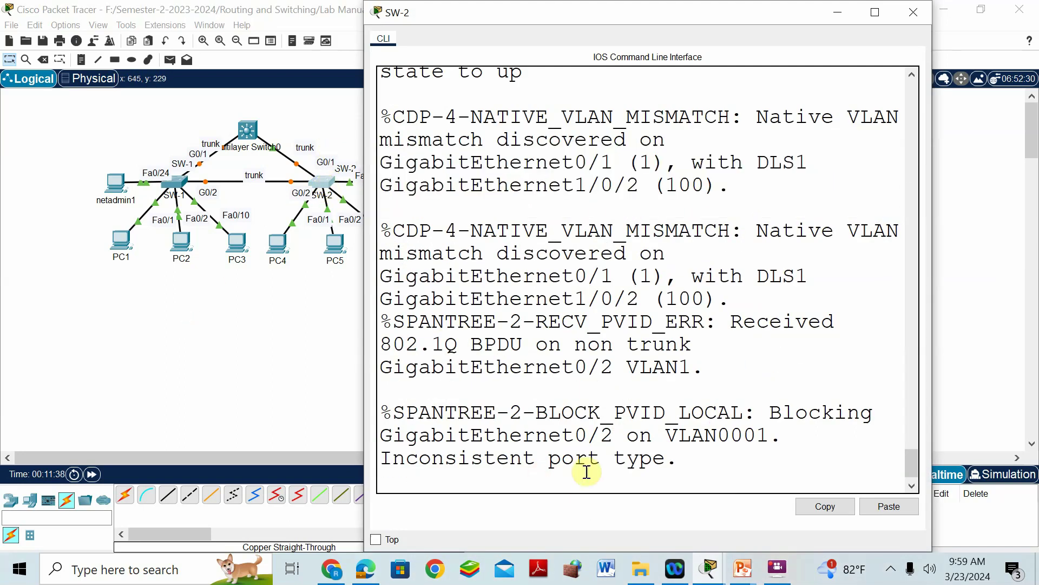
key("Return")
type("en")
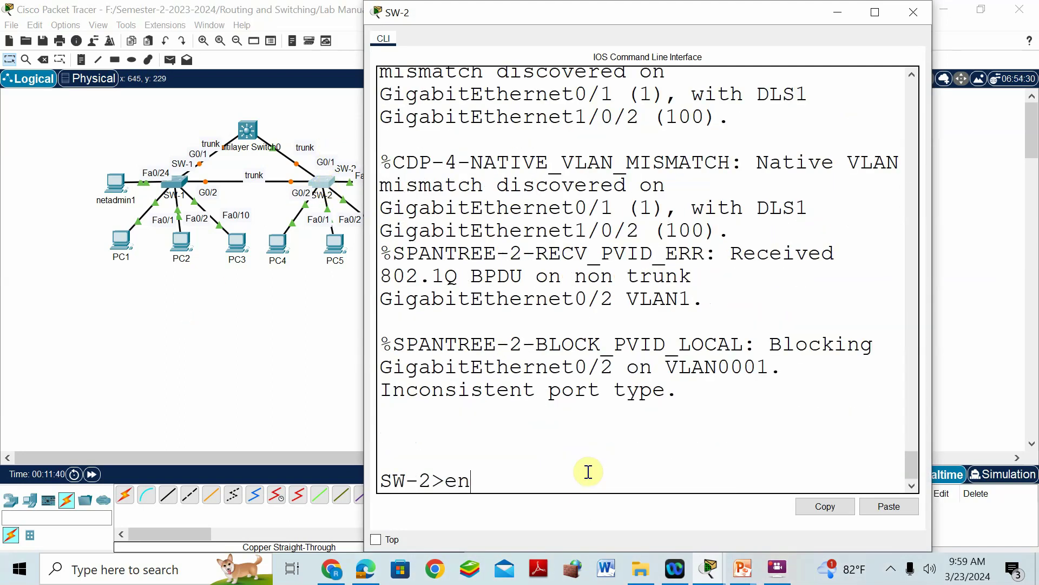
key("Return")
type("conf t")
key("Return")
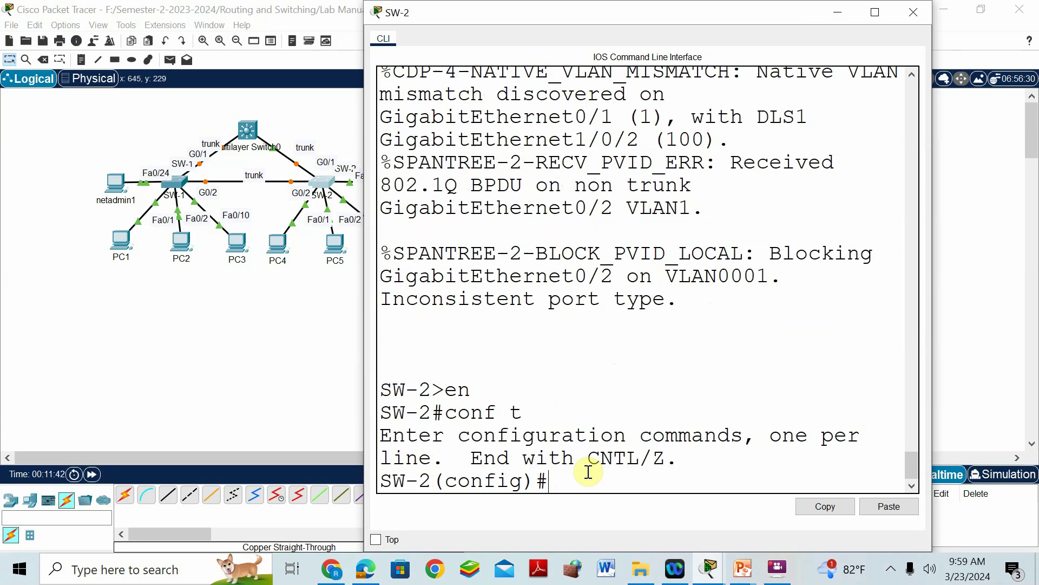
- Configure interface range g0/1-2 on SW-2 with switchport mode trunk and fast-forward the network time
type("int range g0/")
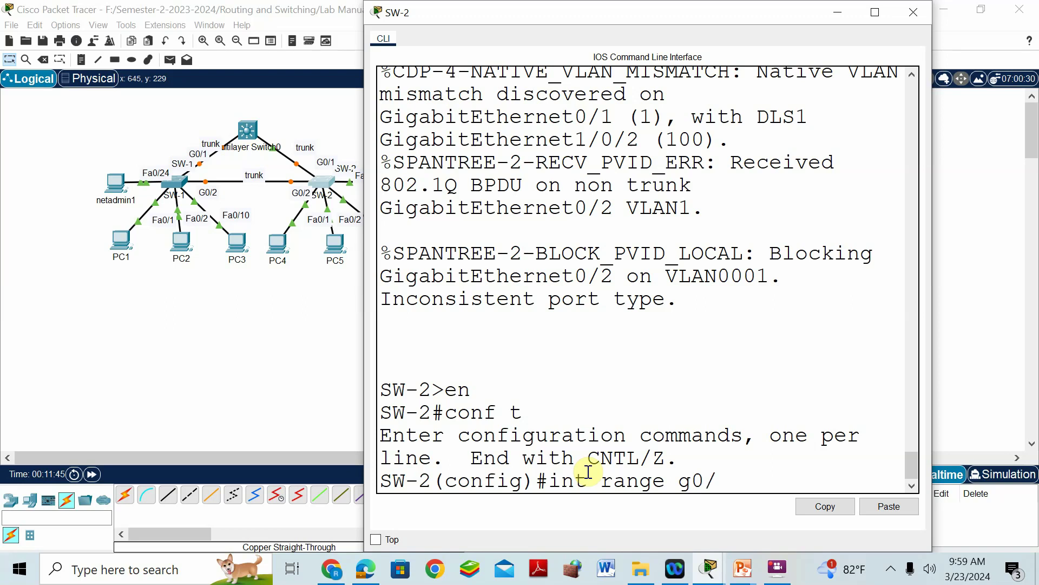
type("1-2")
key("Return")
type("switchport")
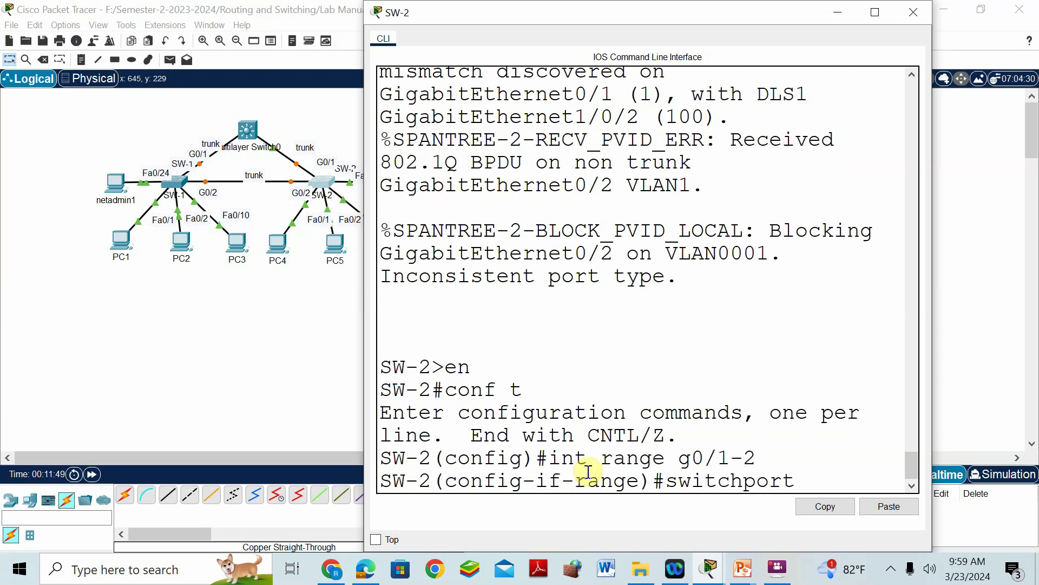
type(" mode tr")
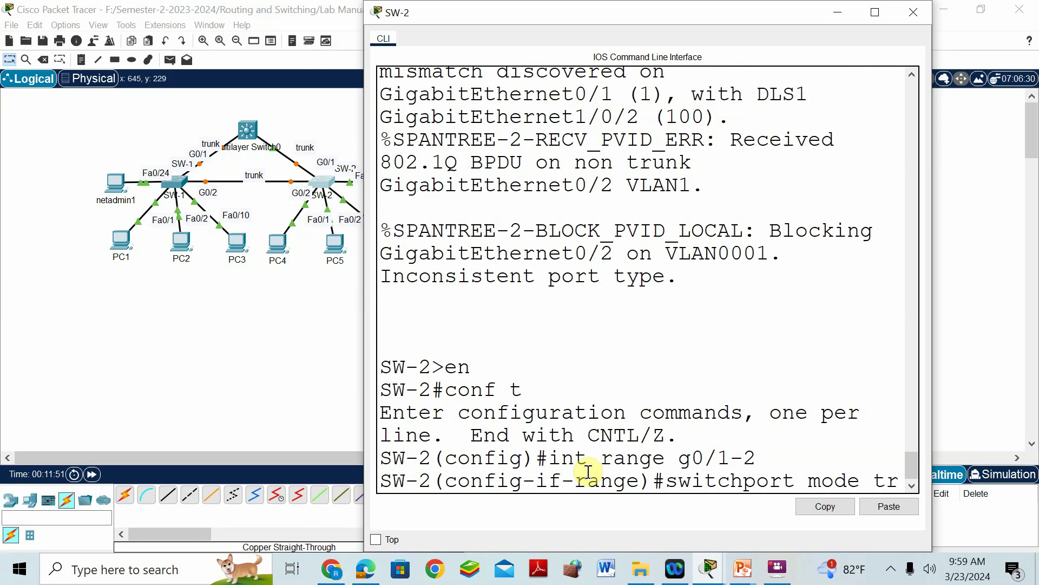
type("unk")
key("Return")
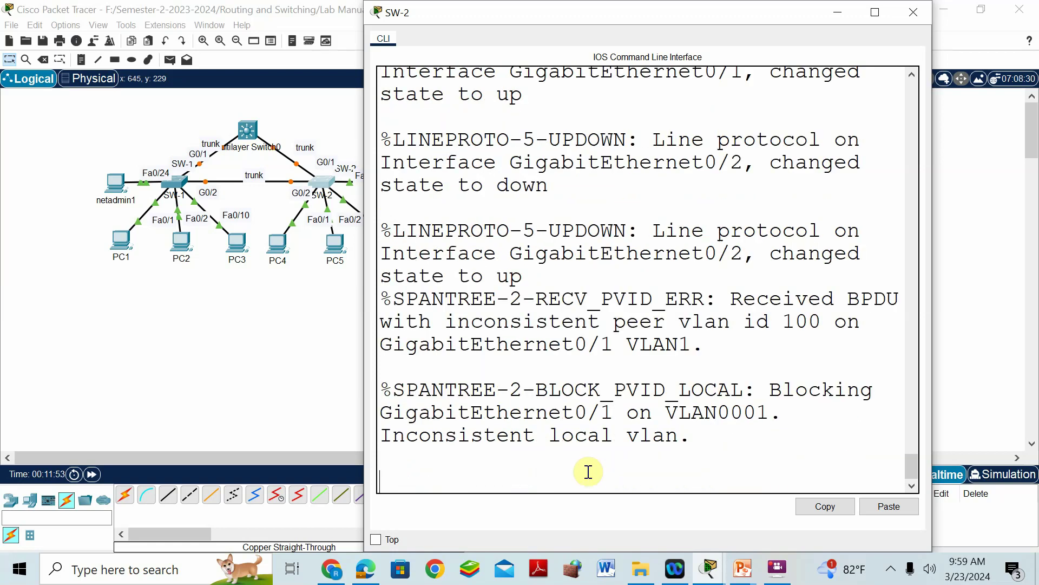
left_click(332, 386)
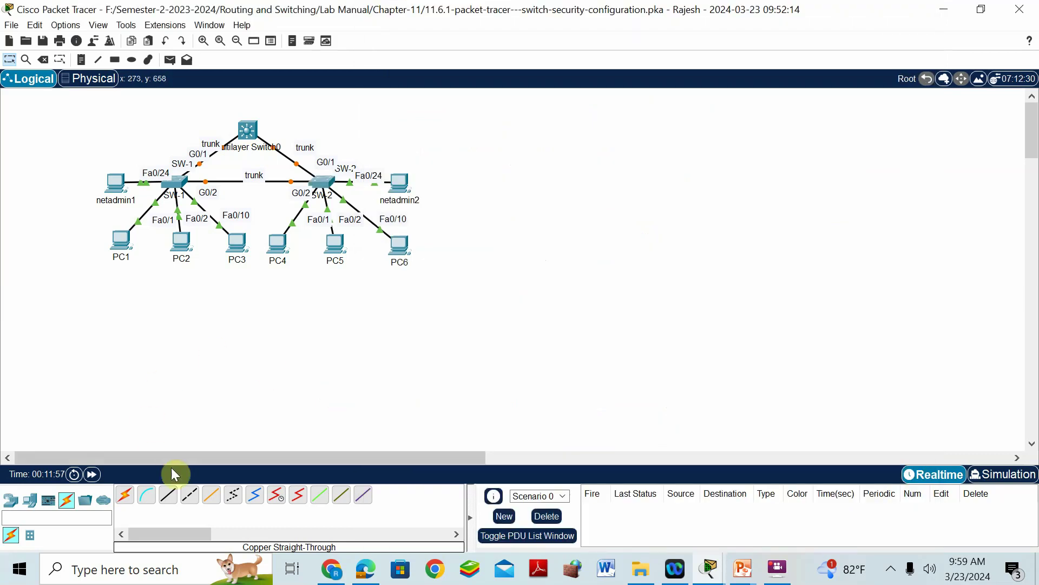
left_click(93, 474)
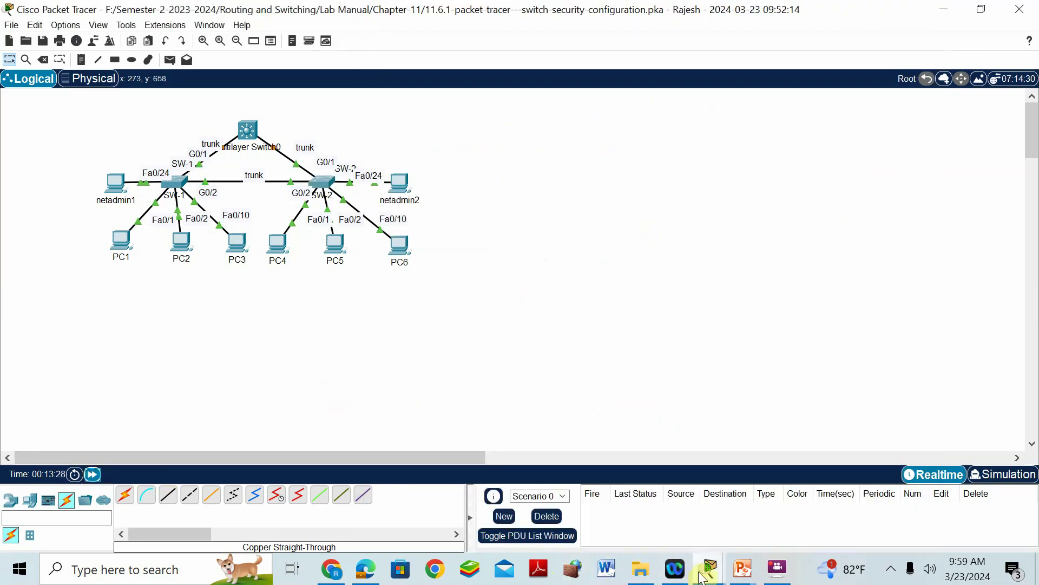
- Review the Step 1 trunk instructions in the PT Activity window and return to the SW-1 interface-range prompt
mouse_move(692, 532)
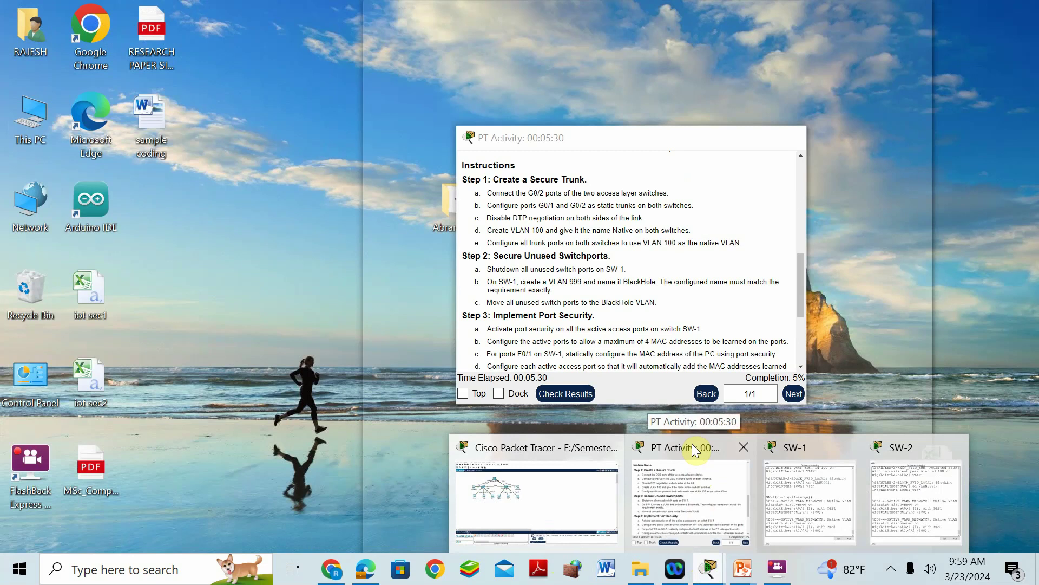
left_click(692, 445)
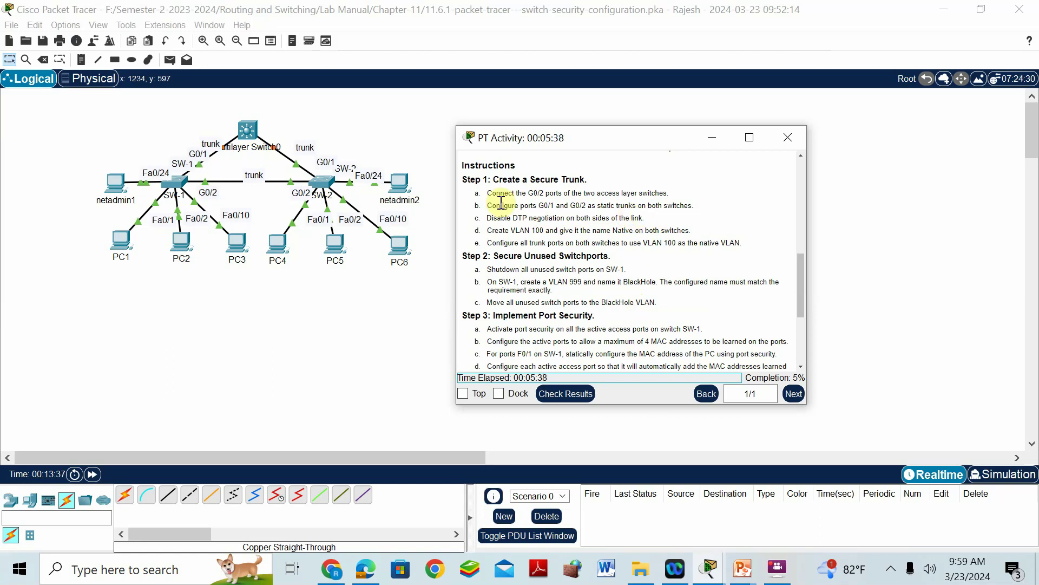
left_click(183, 188)
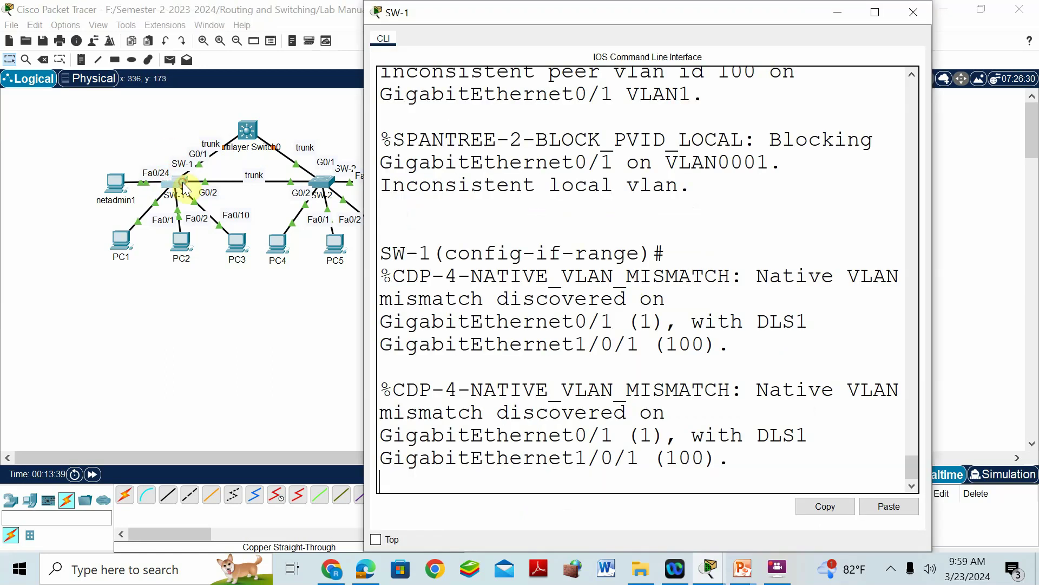
key("Return")
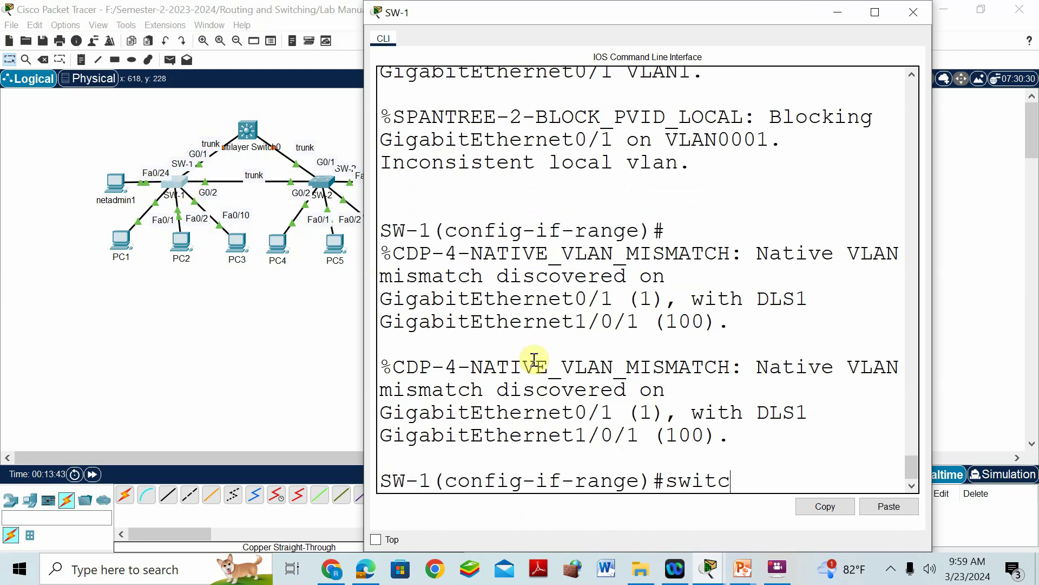
- Try to disable DTP on the SW-1 trunk ports with switchport no negotiate in the maximized command line
type("switchport no nego")
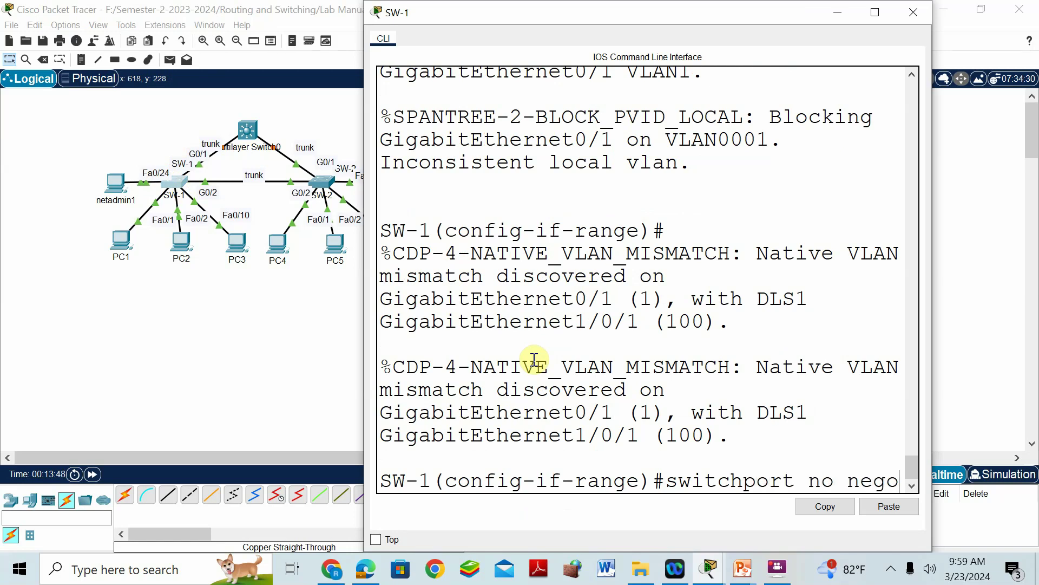
key("Tab")
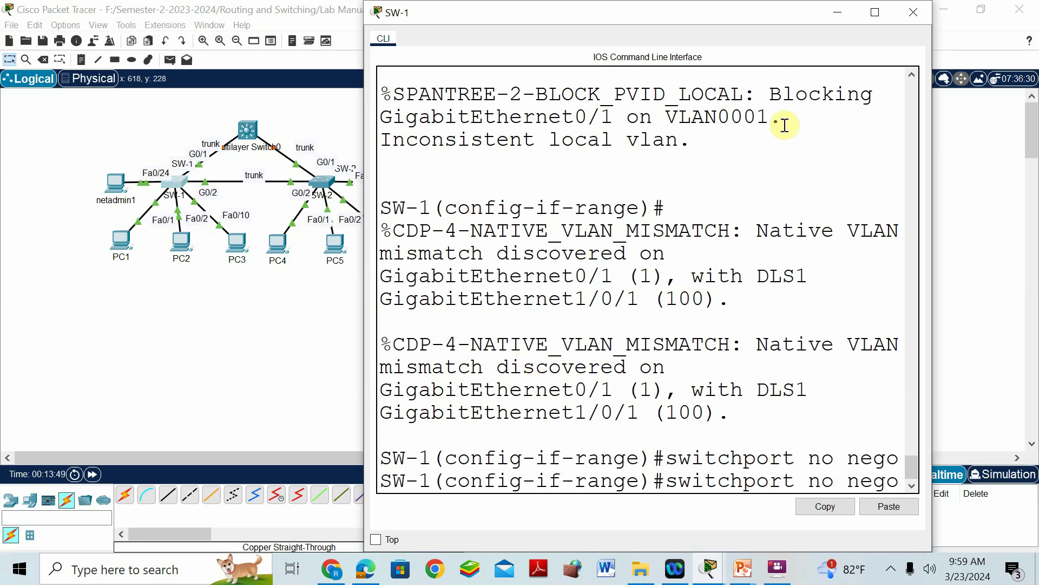
left_click(875, 12)
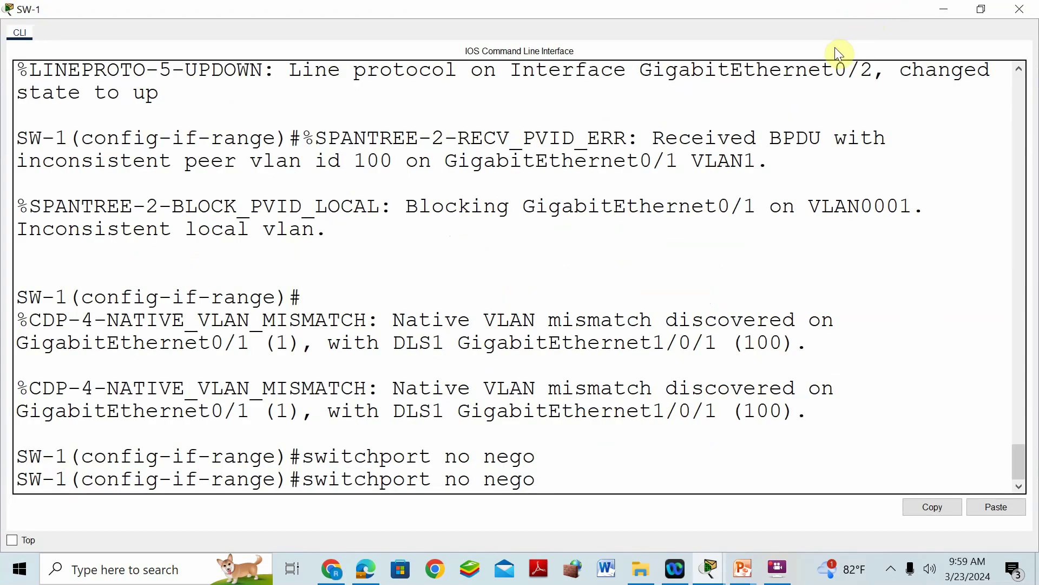
key("Return")
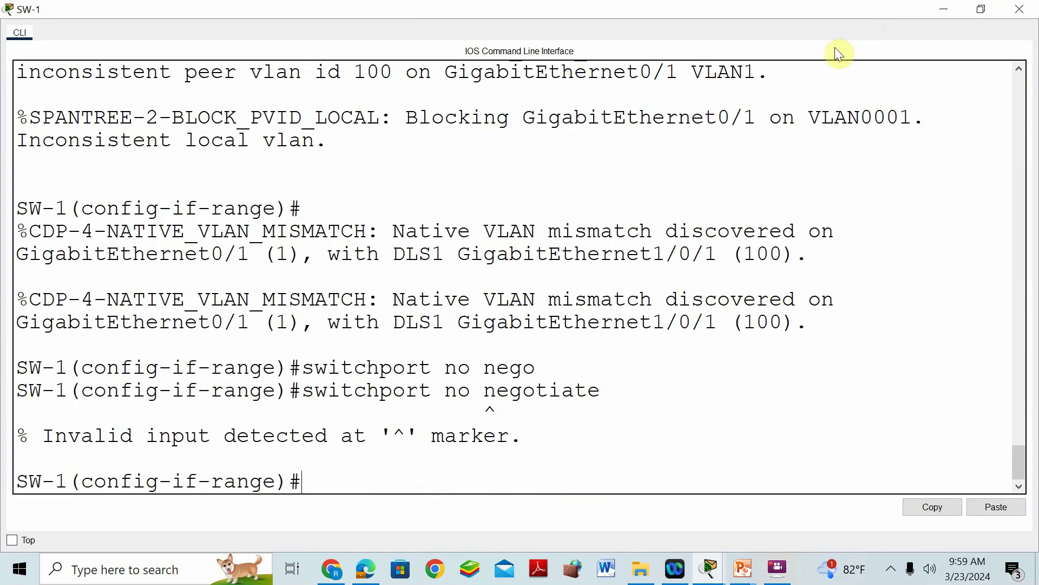
- List the available switchport subcommands on SW-1 with switchport ?
key("Up")
key("BackSpace")
key("BackSpace")
key("BackSpace")
key("BackSpace")
key("BackSpace")
key("BackSpace")
key("BackSpace")
key("BackSpace")
key("BackSpace")
key("BackSpace")
key("BackSpace")
key("BackSpace")
type("?")
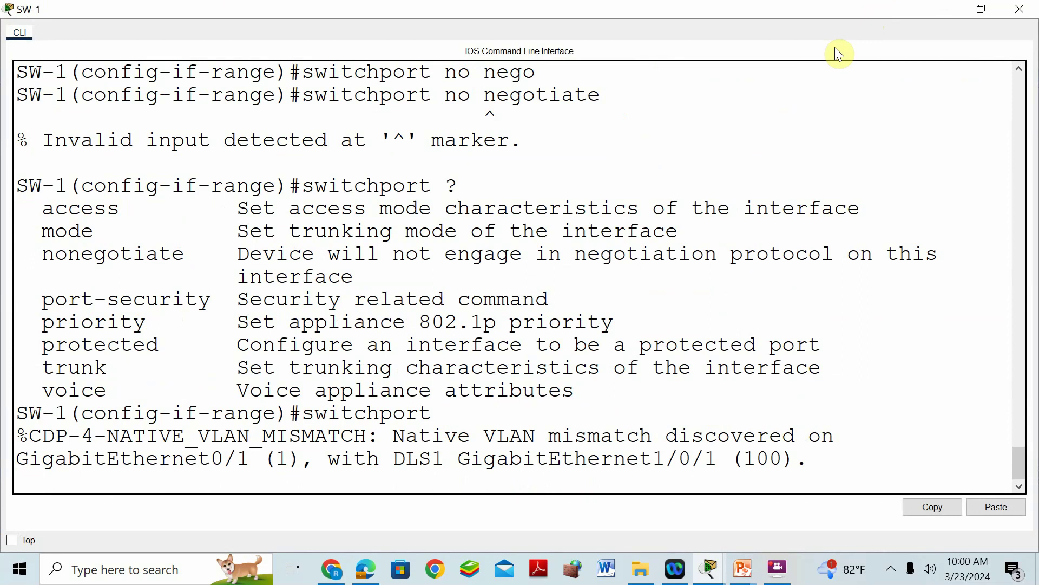
- Disable DTP negotiation on the SW-1 trunk ports with switchport nonegotiate
key("Return")
key("Up")
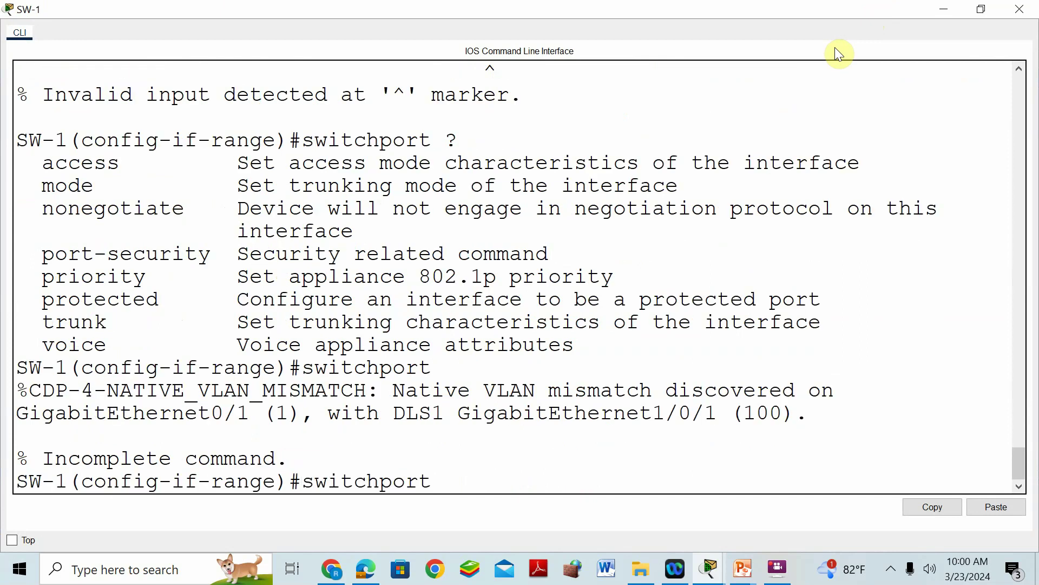
type("none")
key("Tab")
key("Return")
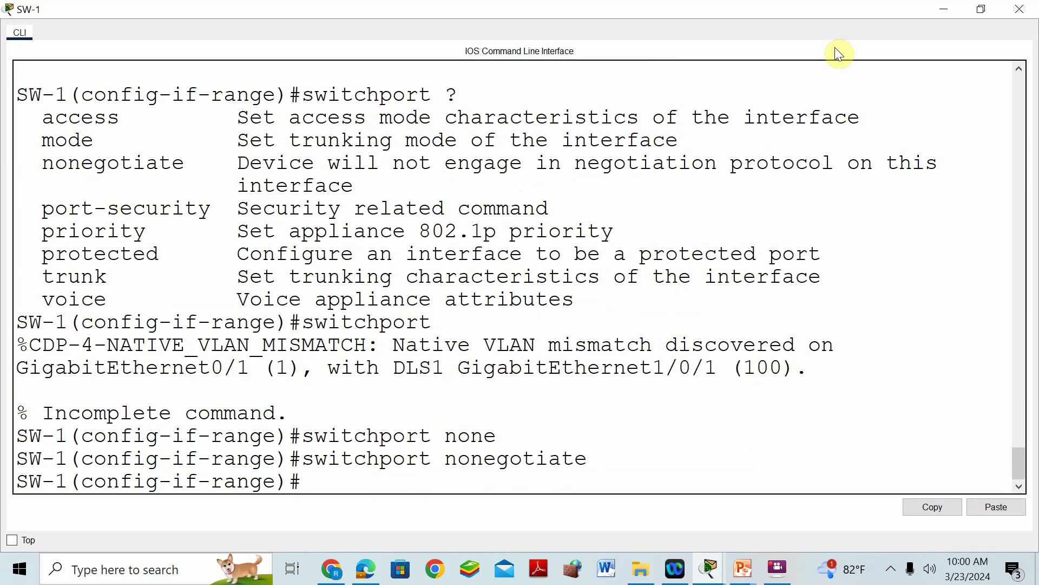
- Disable DTP negotiation on the SW-2 trunk ports G0/1-2 with switchport nonegotiate
left_click(958, 12)
left_click(318, 183)
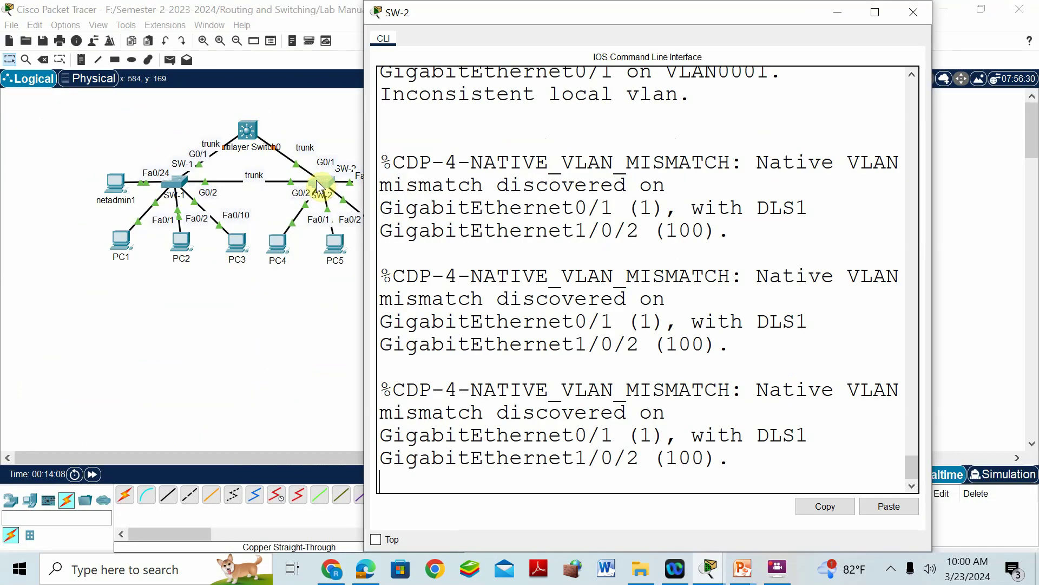
key("Return")
type("switchport non")
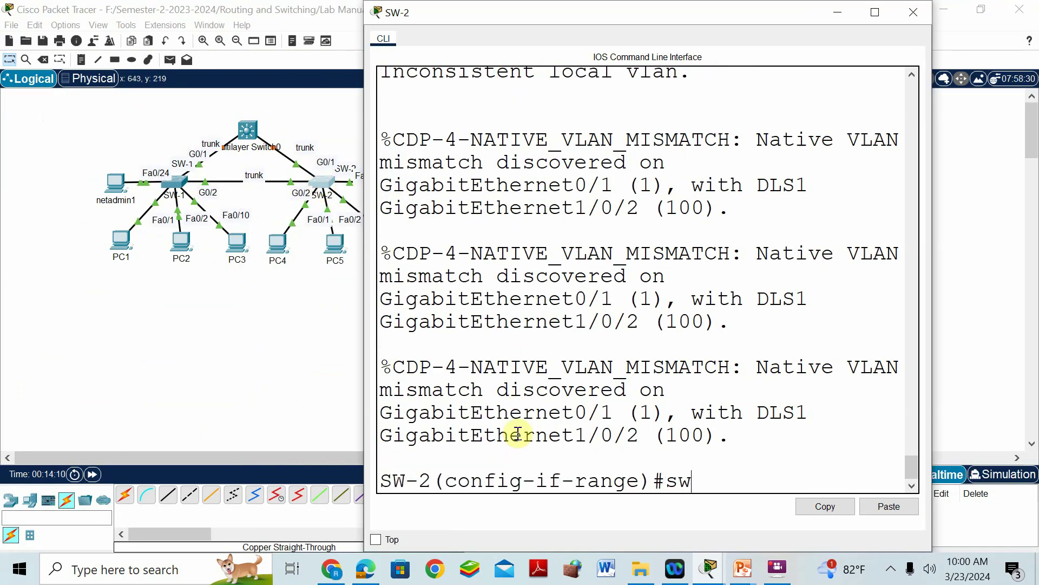
key("Tab")
type("non")
key("Tab")
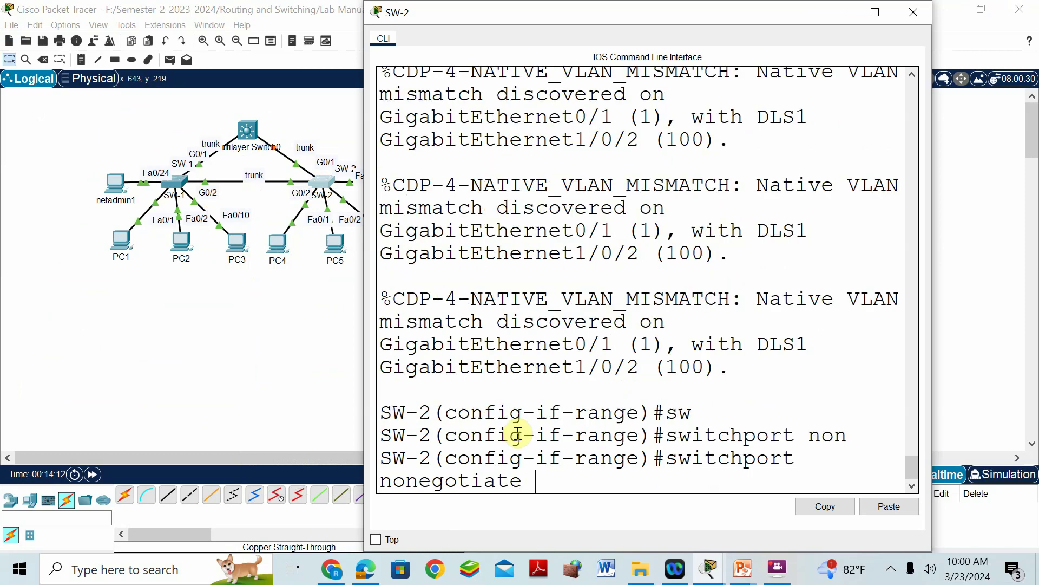
key("Return")
- Check the VLAN 100 instructions in the PT Activity window and return to the SW-1 command line
left_click(710, 568)
left_click(622, 460)
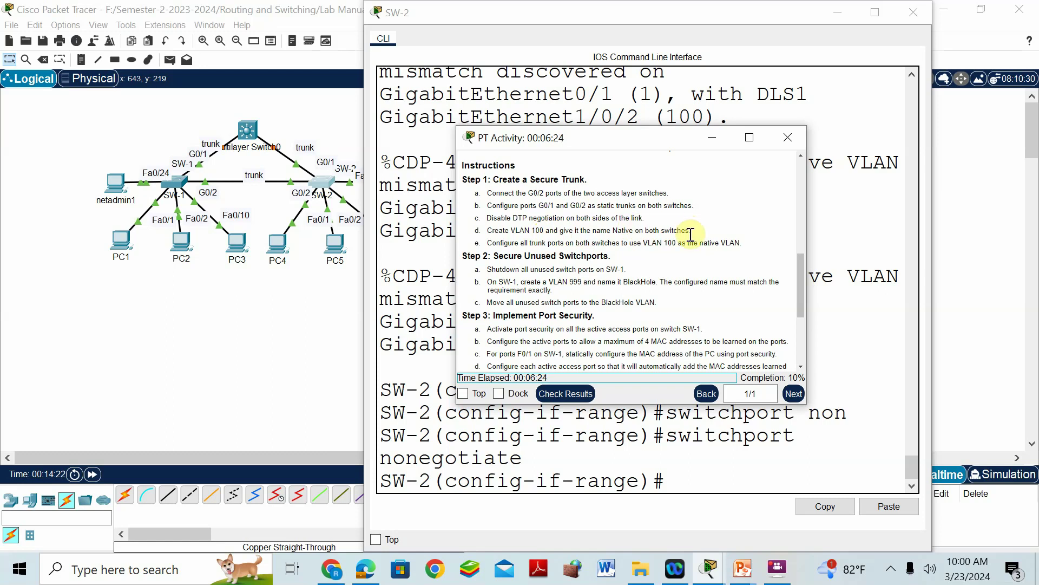
left_click(179, 179)
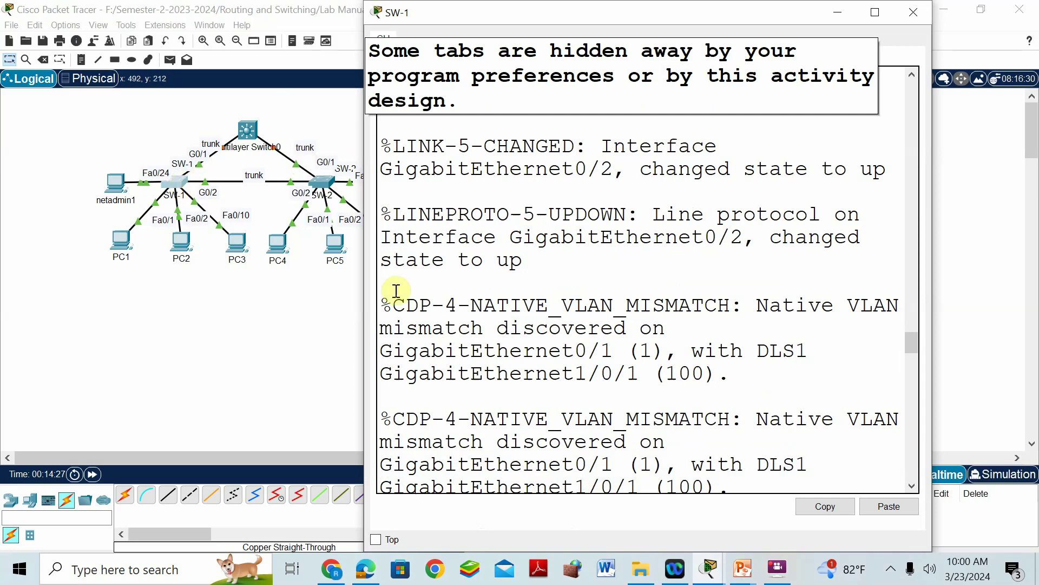
- Exit interface-range mode on SW-1 and create VLAN 100 with the name Native
left_click(480, 359)
type("w")
key("BackSpace")
type("exit")
key("Return")
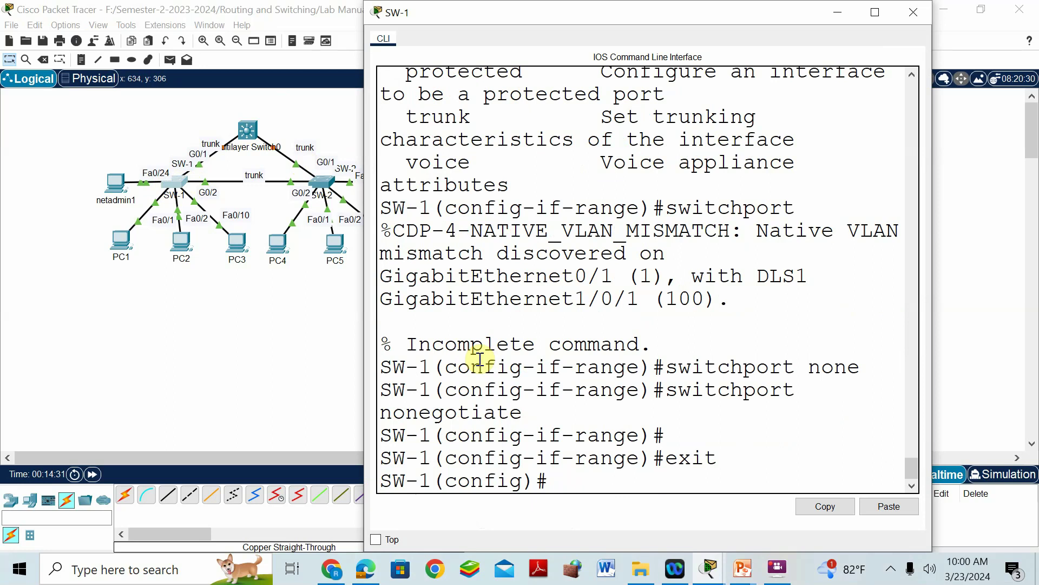
type("vlan 100")
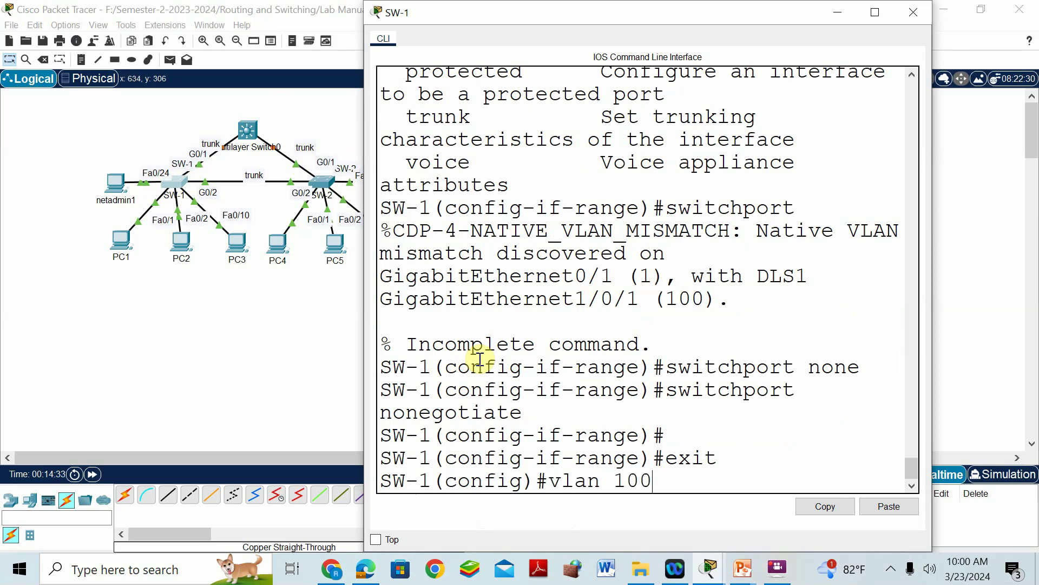
key("Return")
type("name Native")
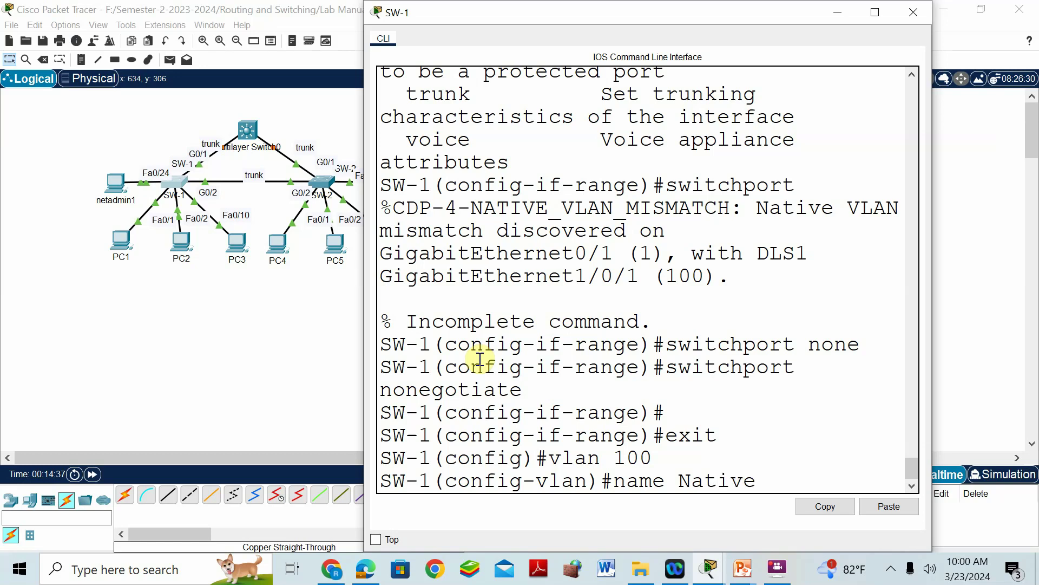
key("Return")
- Exit interface-range mode on SW-2 and create VLAN 100 with the name Native
left_click(332, 186)
type("exit")
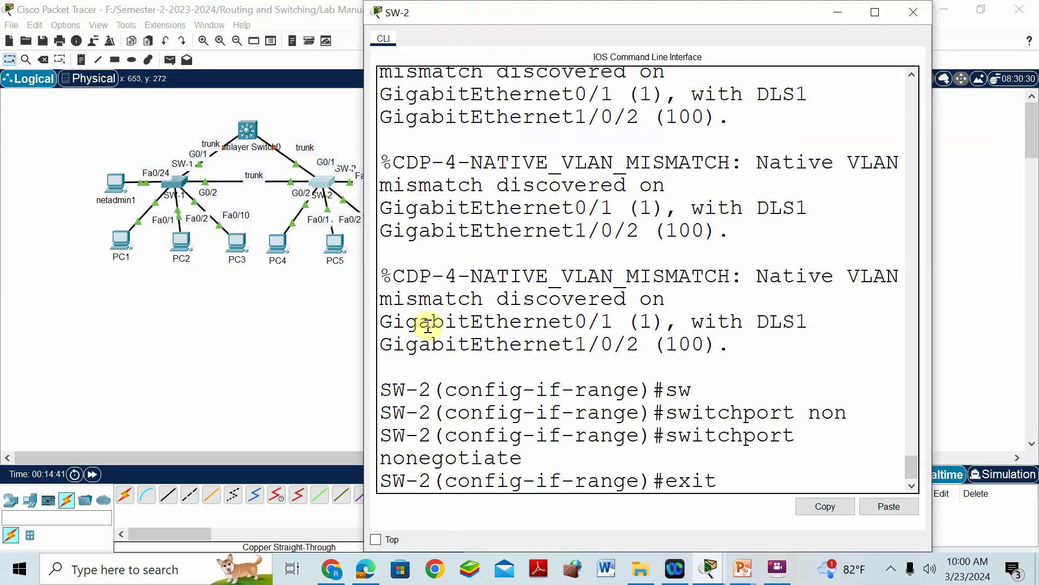
key("Return")
type("vlan 100")
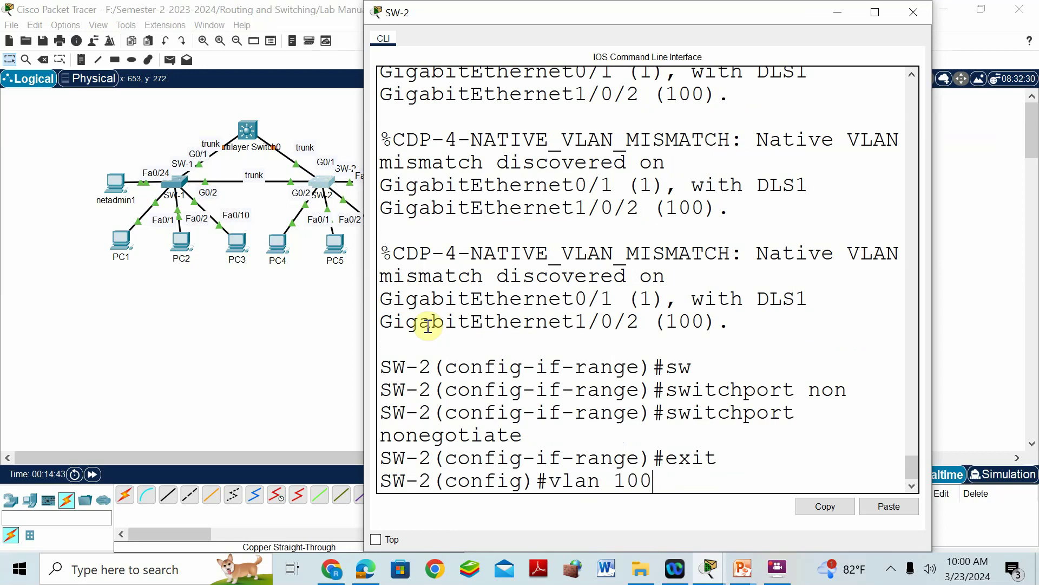
key("Return")
type("name N")
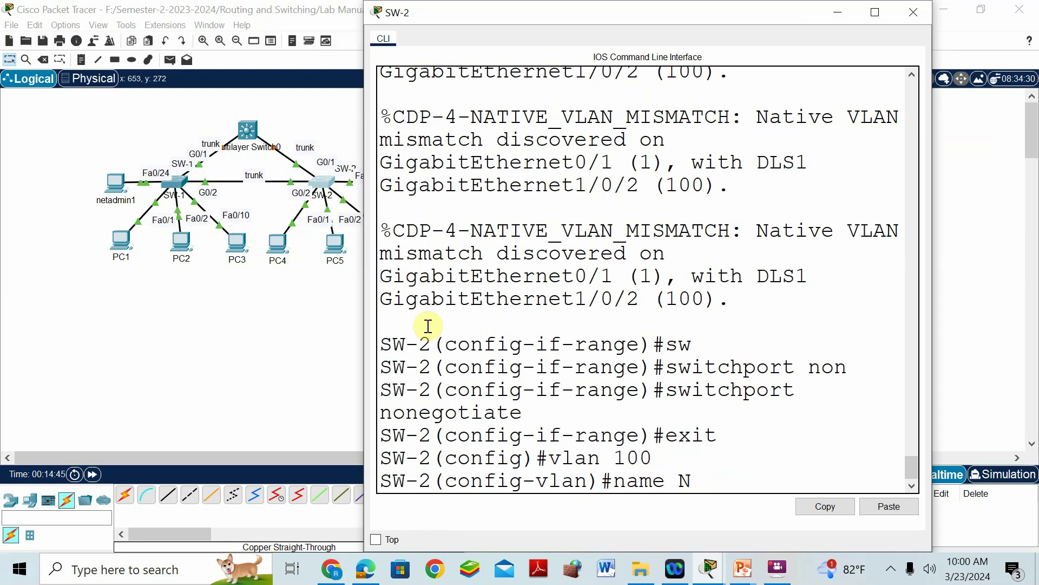
type("ative")
key("Return")
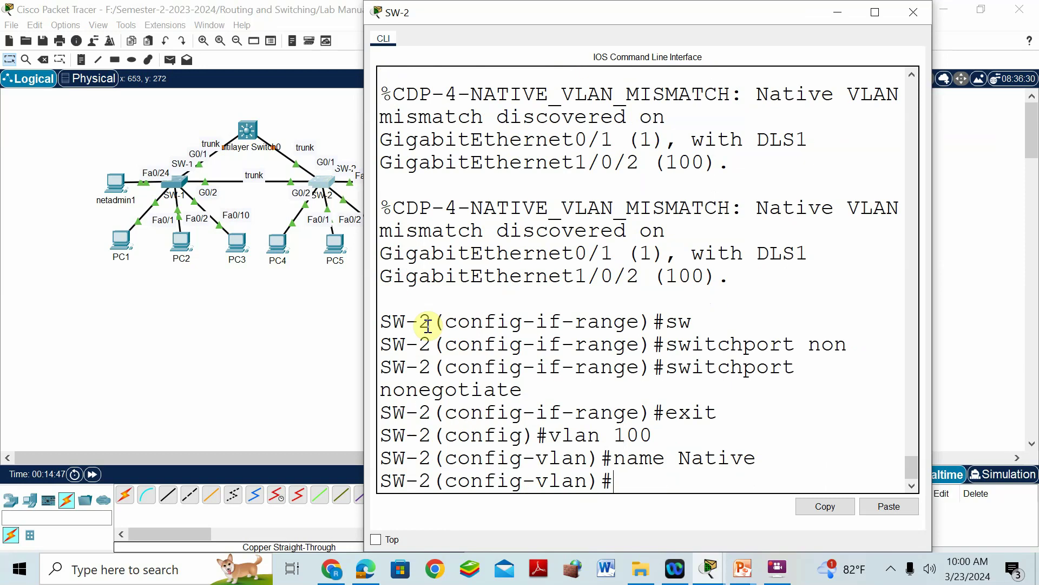
- Check the native VLAN instruction in the PT Activity window and enter interface-range mode for G0/1-2 on SW-1
mouse_move(708, 571)
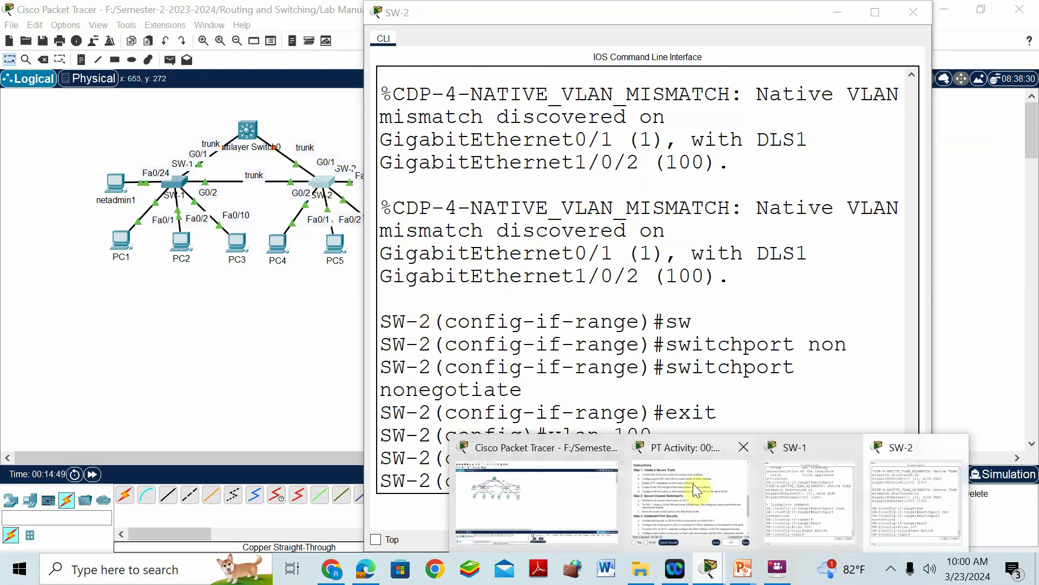
left_click(698, 445)
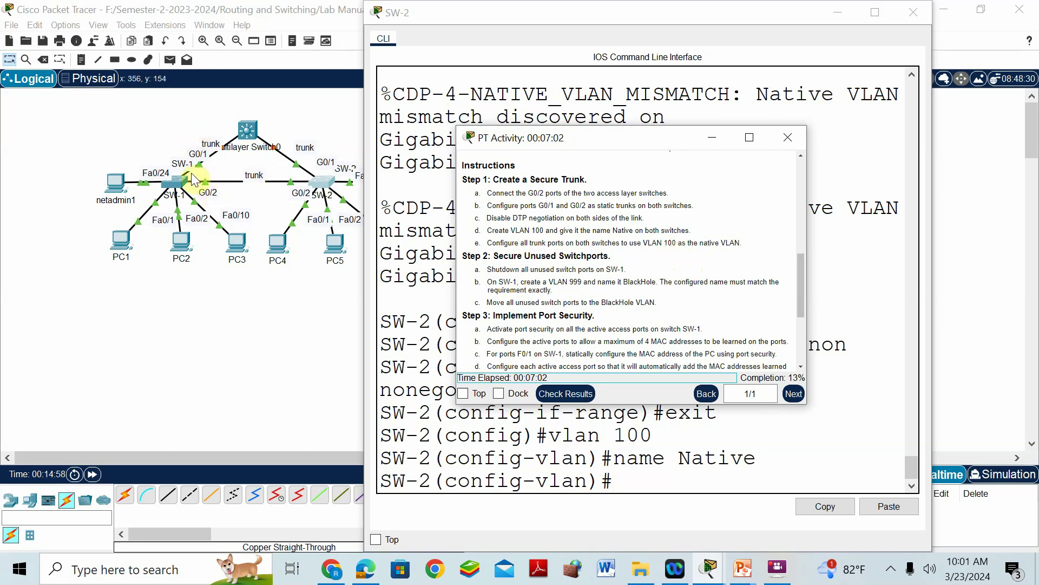
left_click(177, 179)
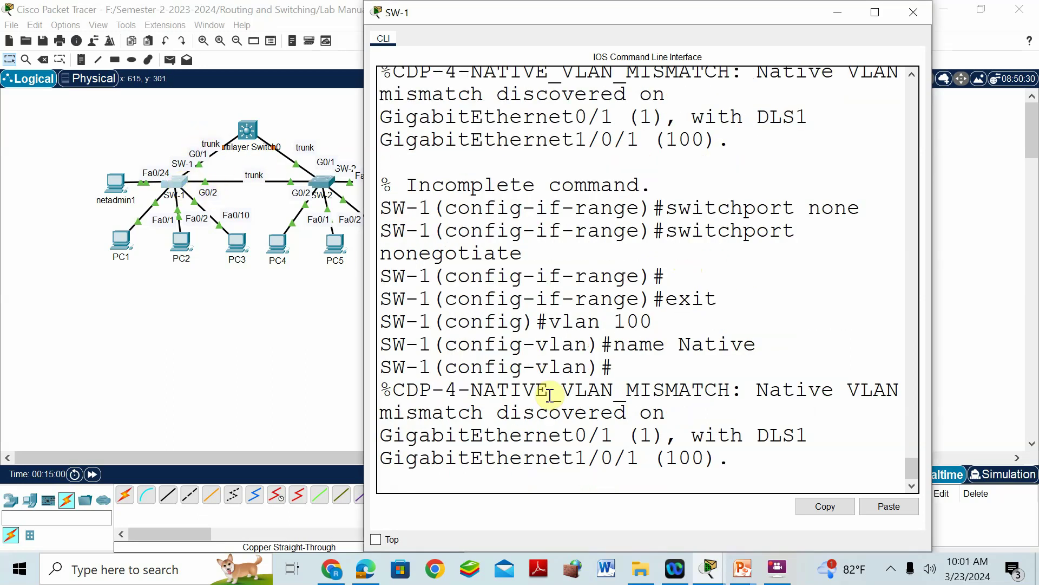
key("Return")
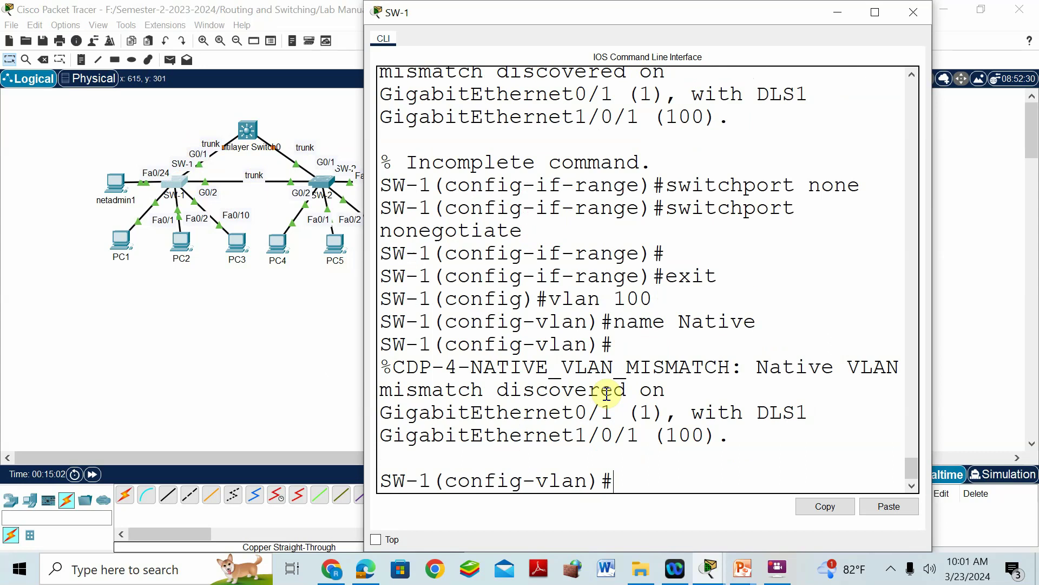
type("exit")
key("Return")
type("int")
key("Tab")
type("ra")
key("Tab")
type("g0/1-2")
key("Return")
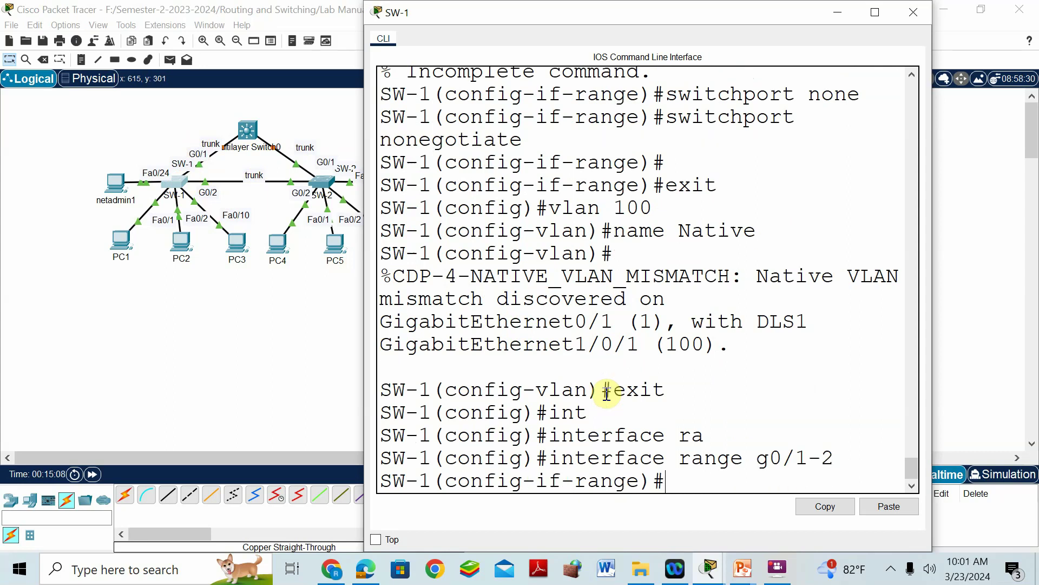
- Set VLAN 100 as the native VLAN on the SW-1 trunk ports with switchport trunk native vlan 100
type("sw")
key("Tab")
type("mo")
key("Tab")
type("tr")
key("BackSpace")
key("BackSpace")
key("BackSpace")
key("BackSpace")
key("BackSpace")
key("BackSpace")
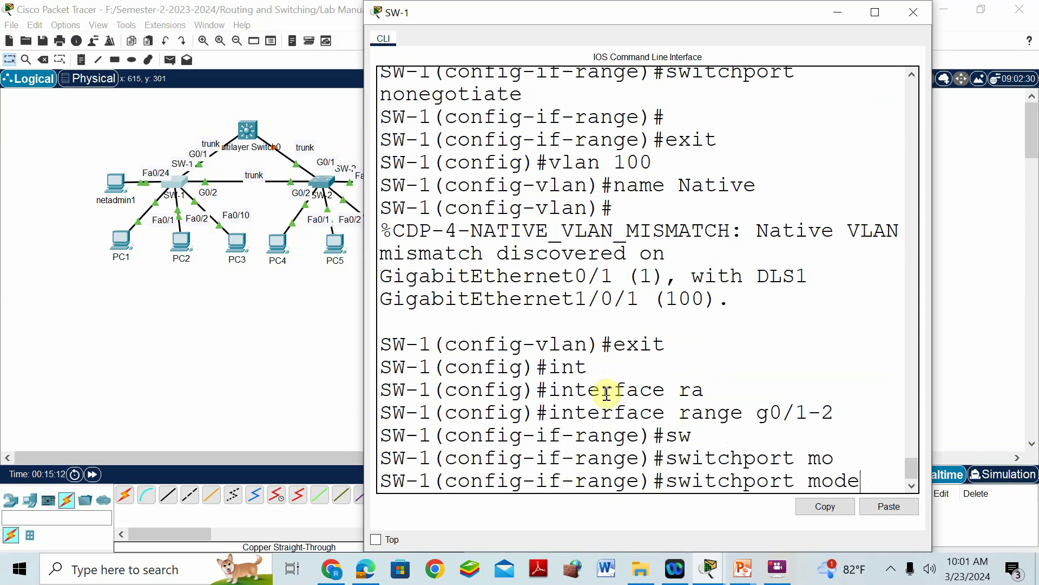
type("tr")
key("Tab")
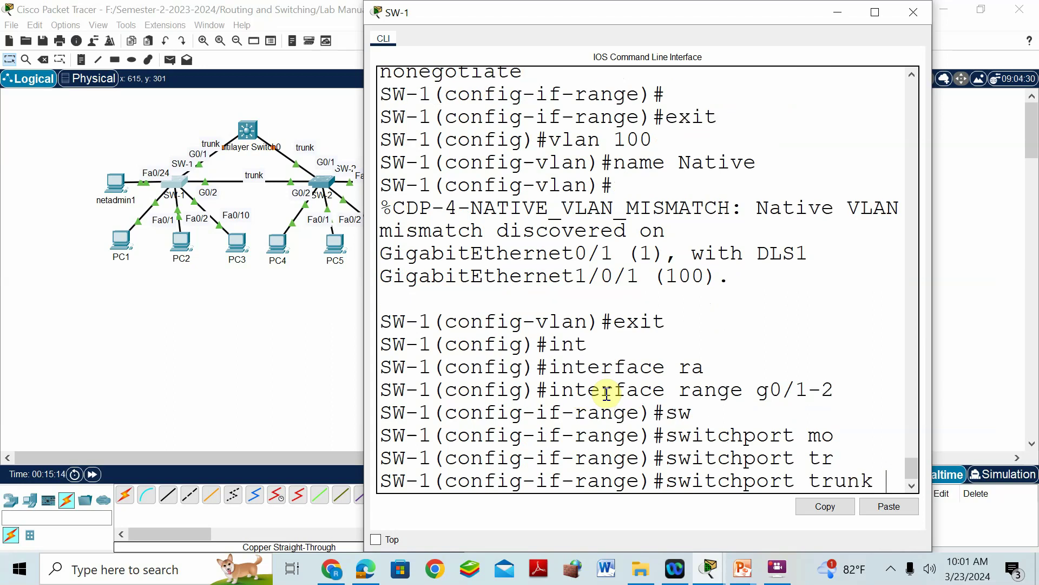
type("nat")
key("Tab")
type("vl")
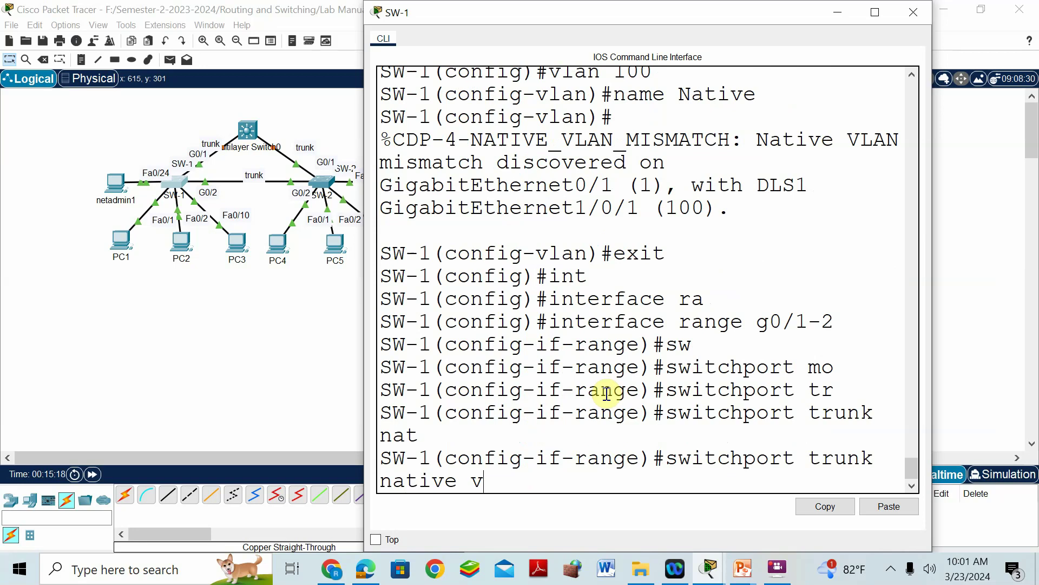
key("Tab")
type("100")
key("Return")
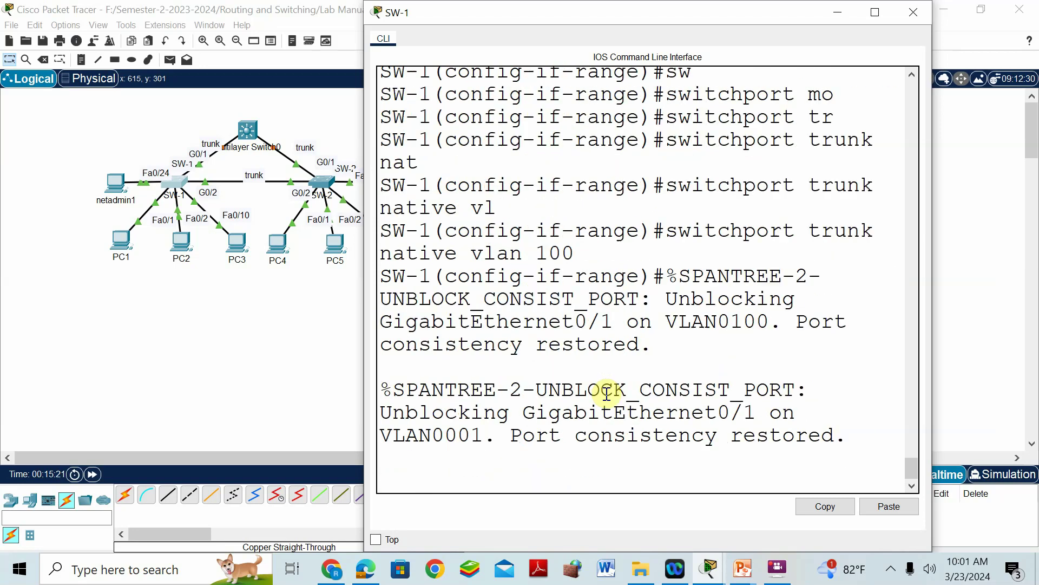
- Return to the SW-2 command line, exit VLAN configuration and enter interface-range mode for G0/1-2
left_click(181, 340)
left_click(328, 180)
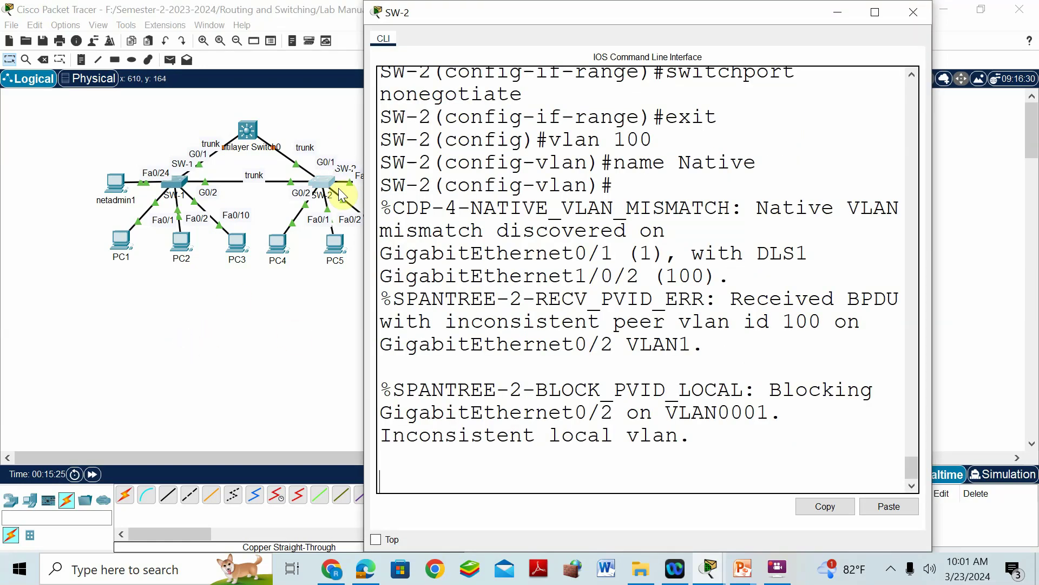
key("Return")
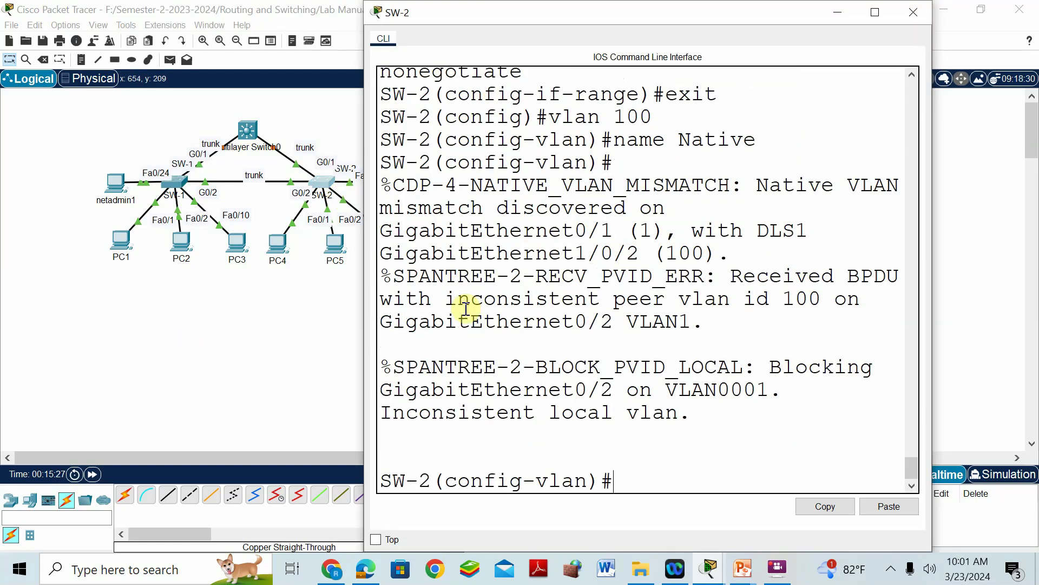
type("exit")
key("Return")
type("int")
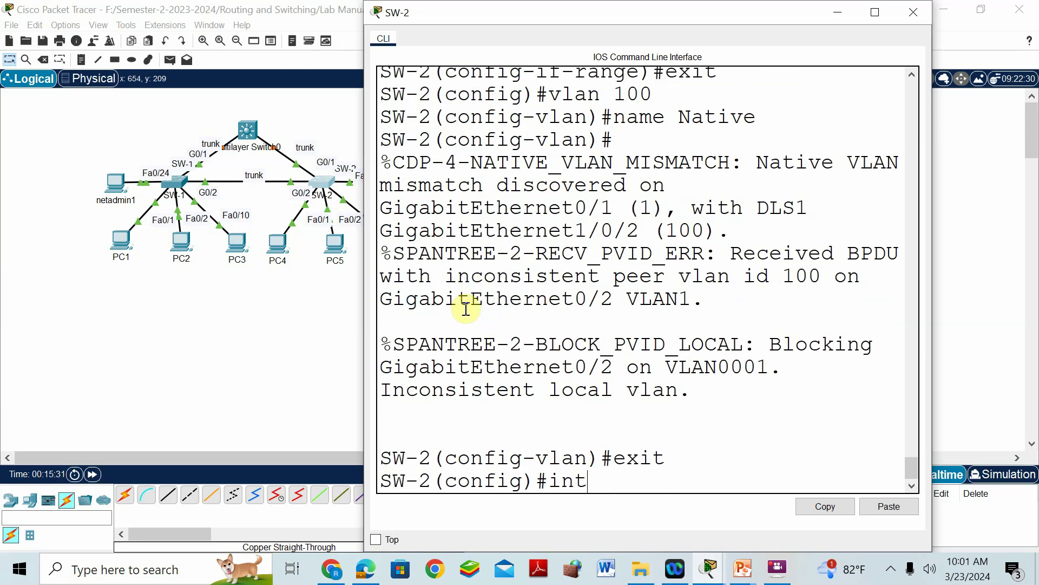
key("Tab")
type("ra")
key("Tab")
type("g0/1-2")
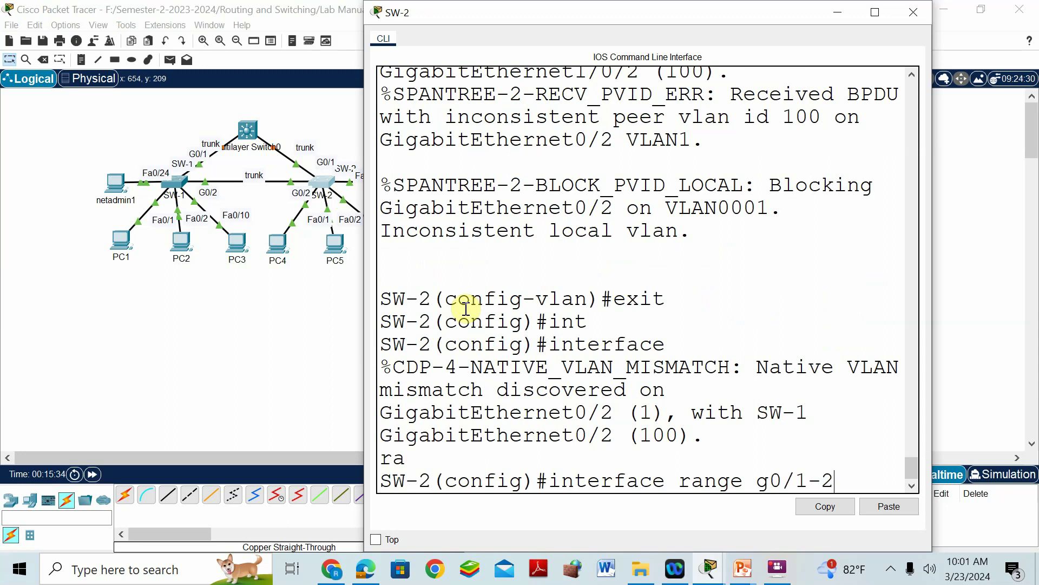
key("Return")
- Set VLAN 100 as the native VLAN on the SW-2 trunk ports with switchport trunk native vlan 100
type("sw")
key("Tab")
type("tr")
key("Tab")
type("na")
key("Tab")
type("vl")
key("Tab")
type("100")
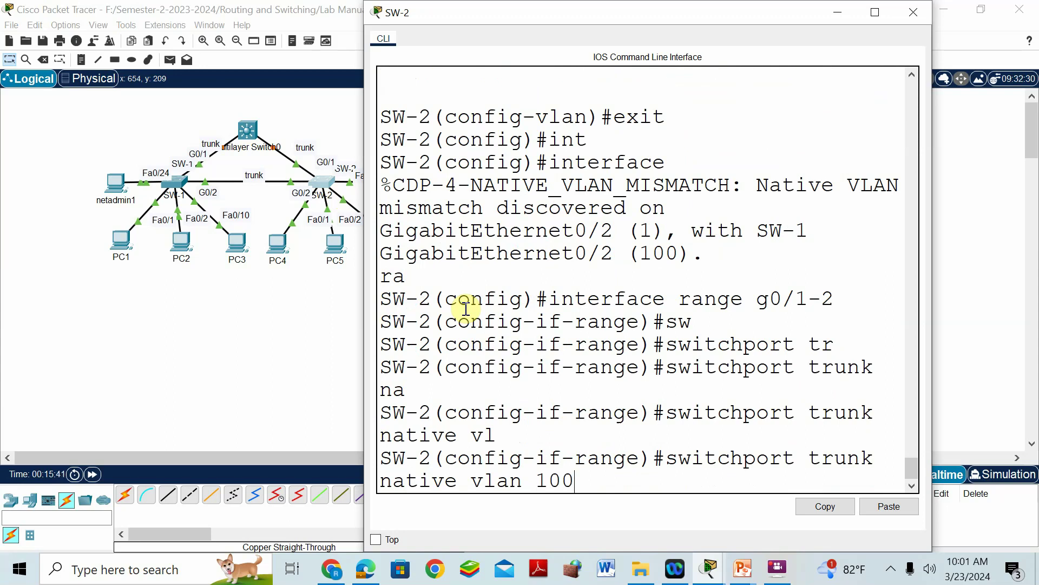
key("Return")
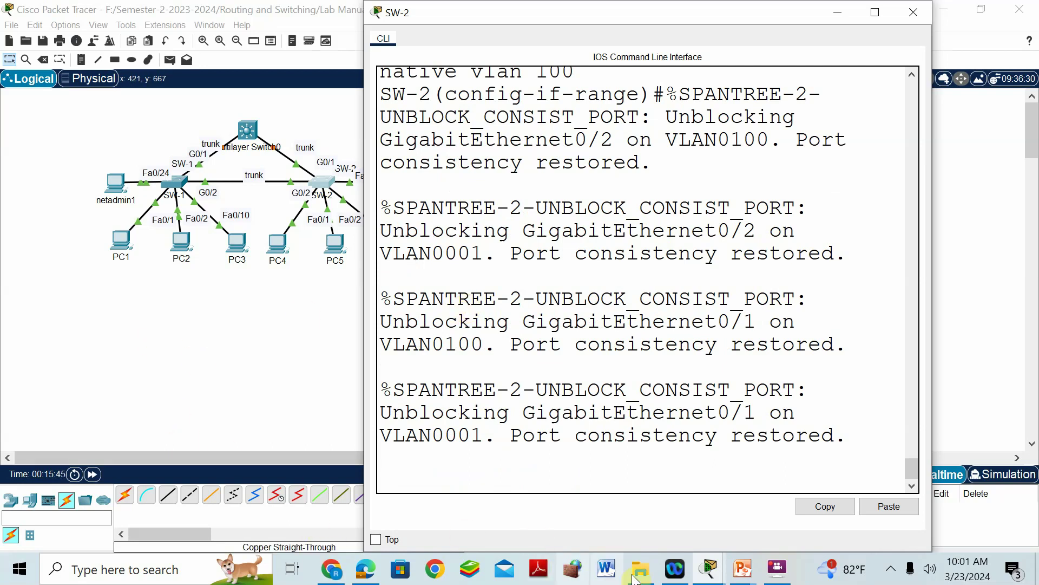
- Read the Secure Unused Switchports instructions in the PT Activity window and return to the network topology
mouse_move(702, 555)
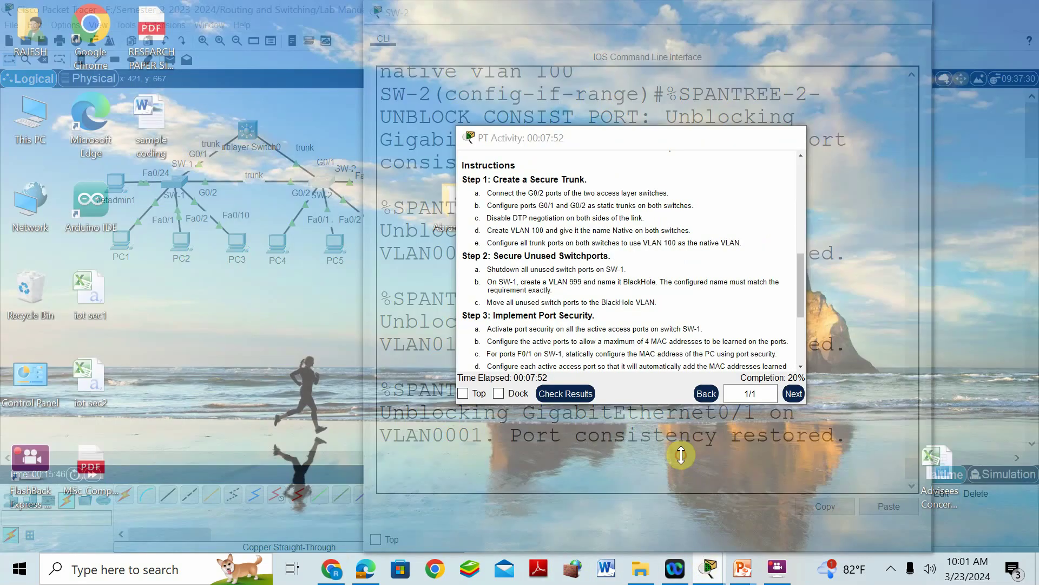
left_click(673, 453)
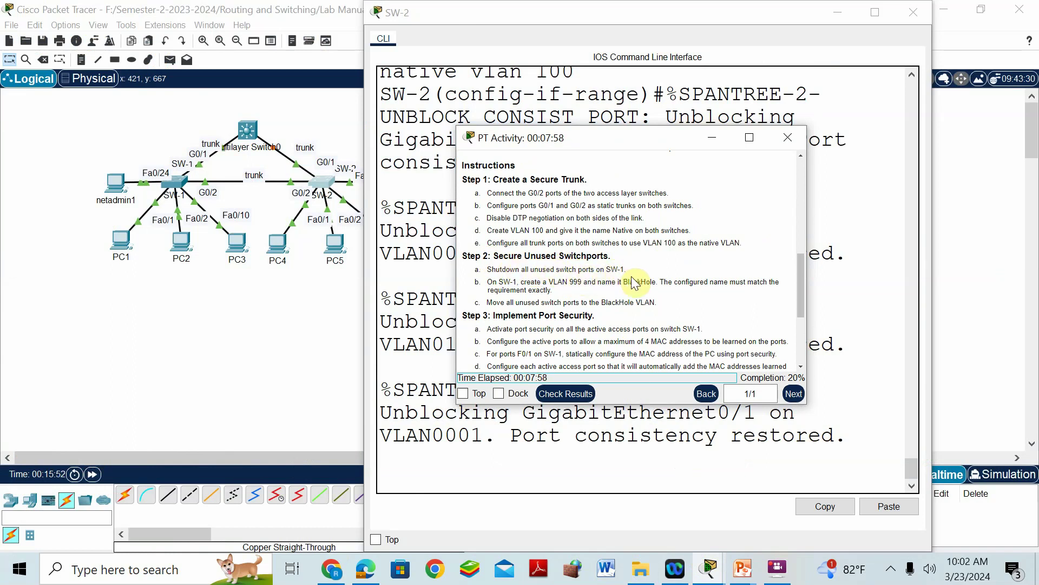
left_click(251, 350)
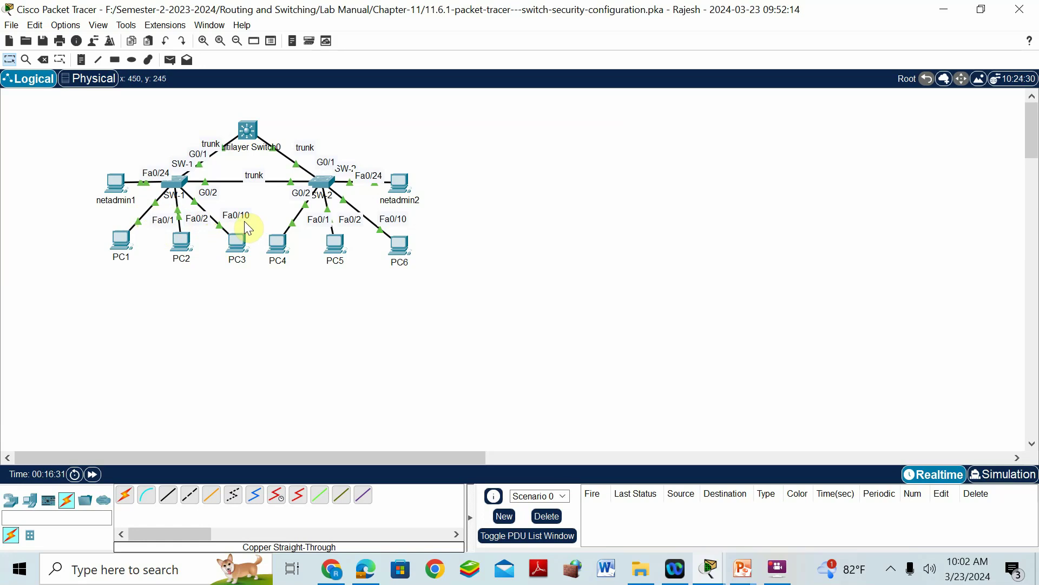
- Shut down the unused SW-1 ports FastEthernet 0/3-9 and 0/11-23 as one interface range
left_click(175, 183)
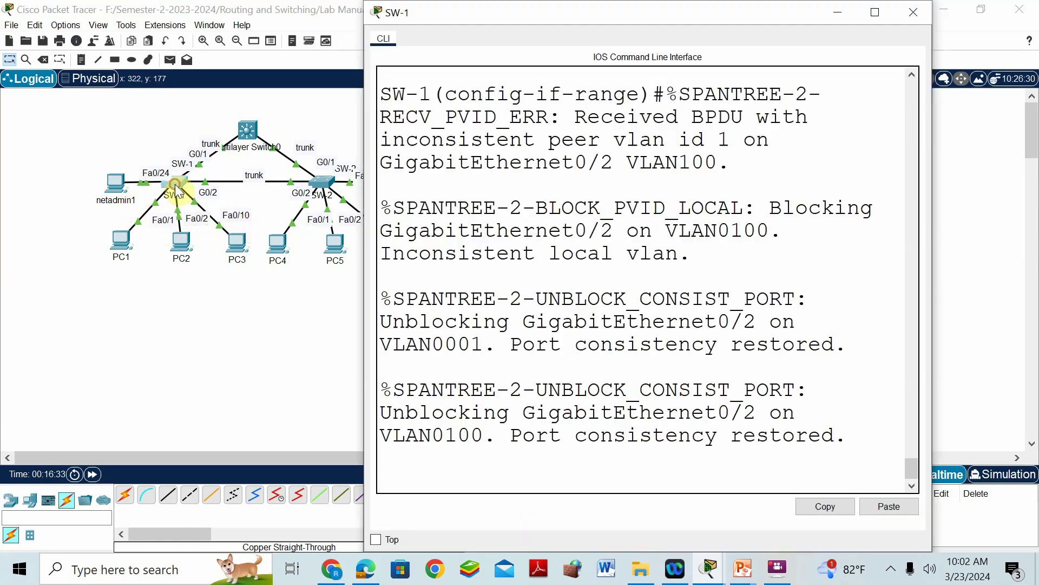
key("Return")
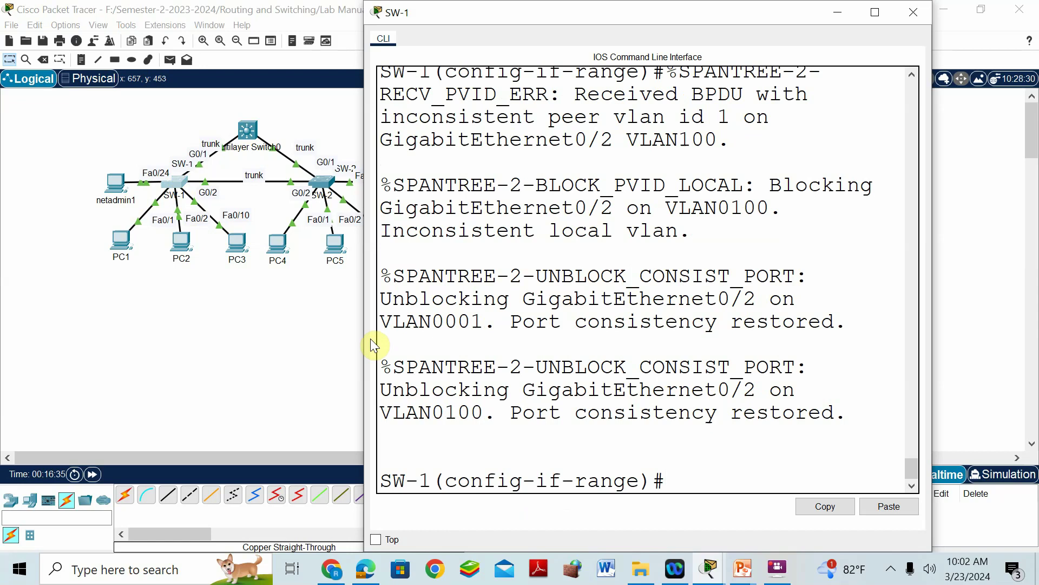
type("exit")
key("Return")
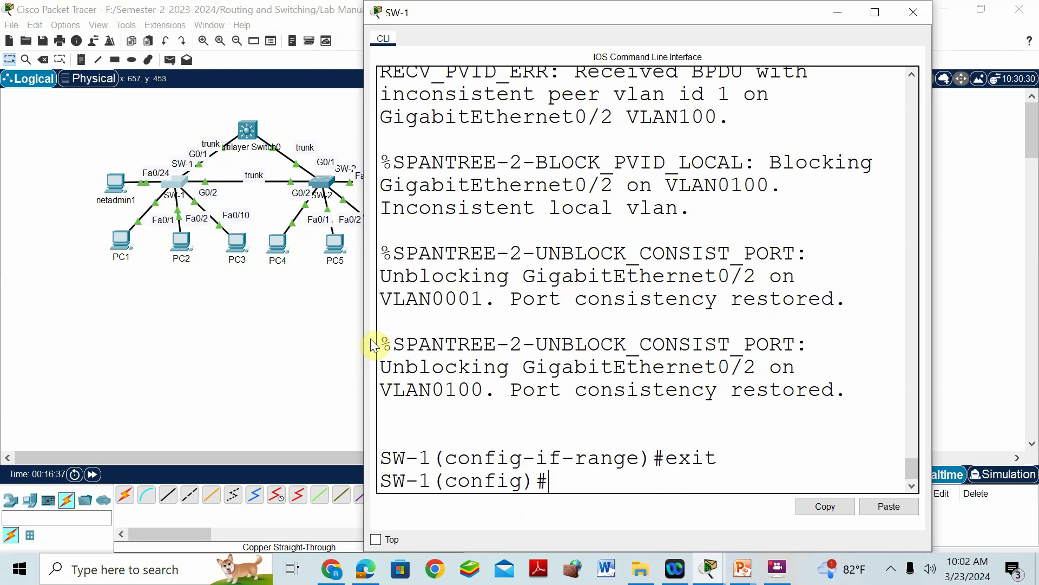
type("int ran")
key("Tab")
type("fa")
key("Tab")
type("0/")
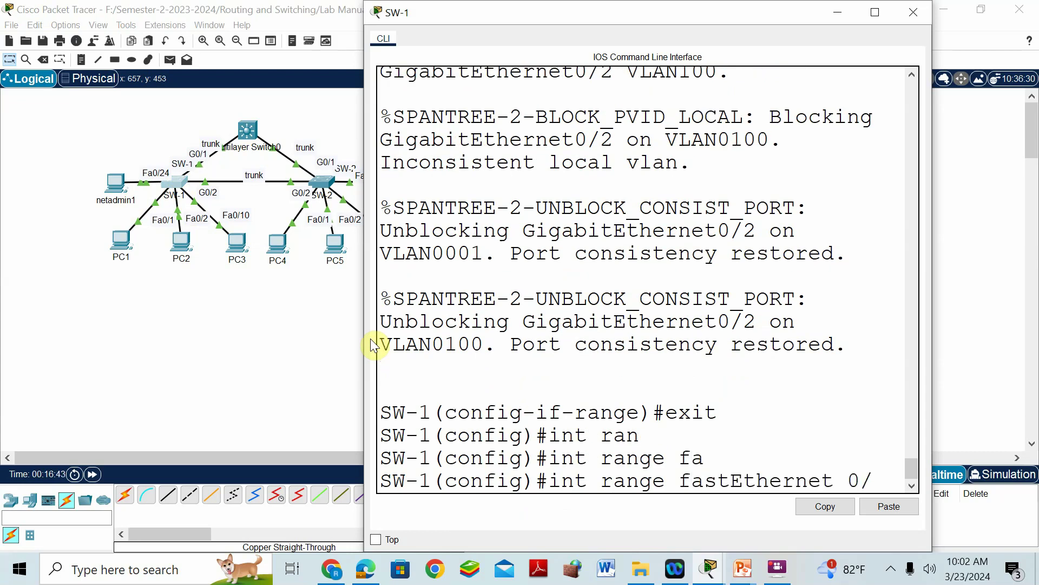
type("3-")
type("9,fa")
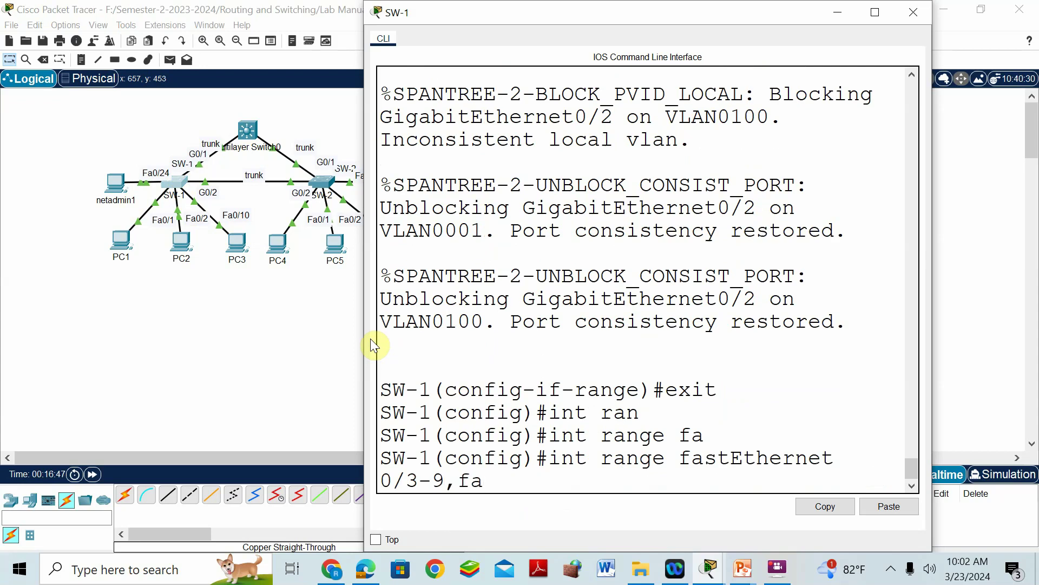
type("0/11-23")
key("Return")
type("shut")
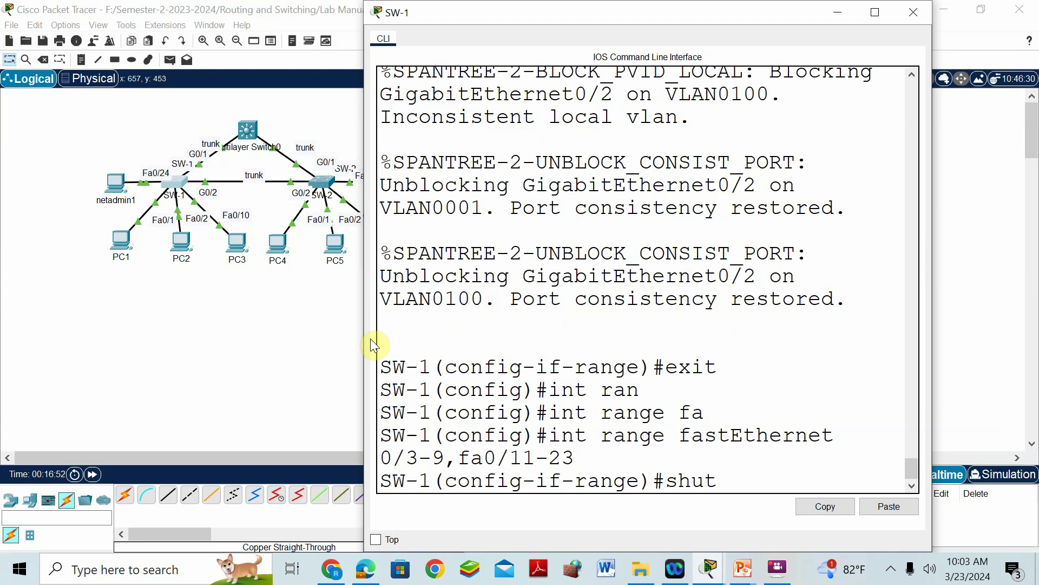
key("Return")
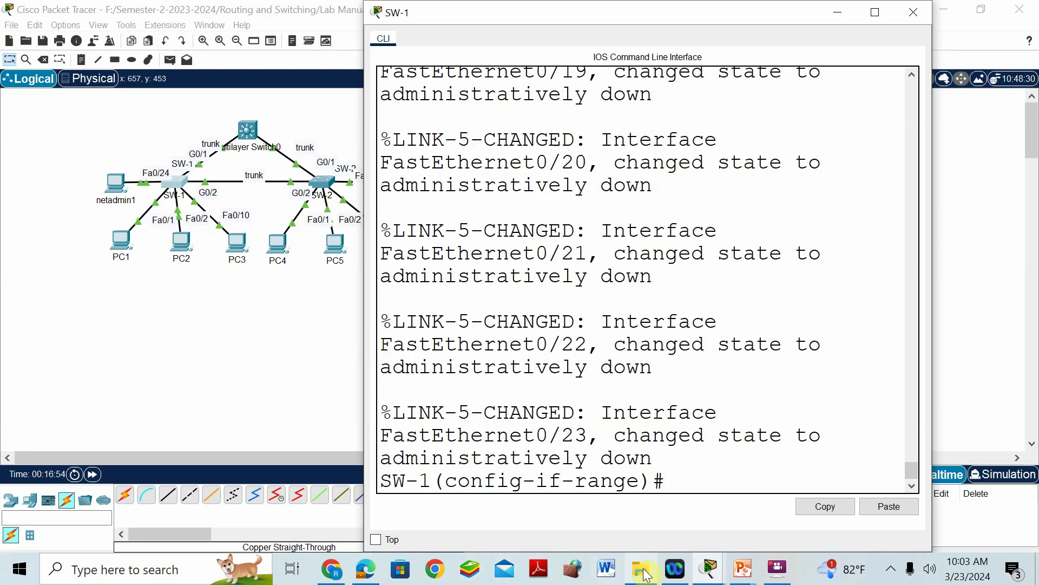
- Copy the VLAN name BlackHole from Step 2 of the PT Activity instructions
left_click(709, 568)
left_click(693, 448)
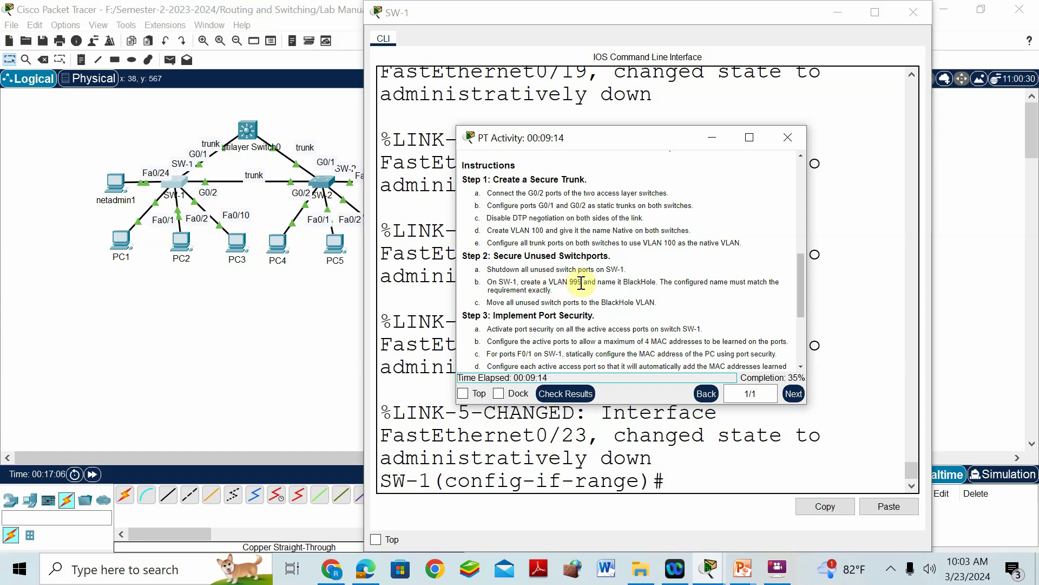
left_click_drag(624, 282, 656, 293)
double_click(652, 286)
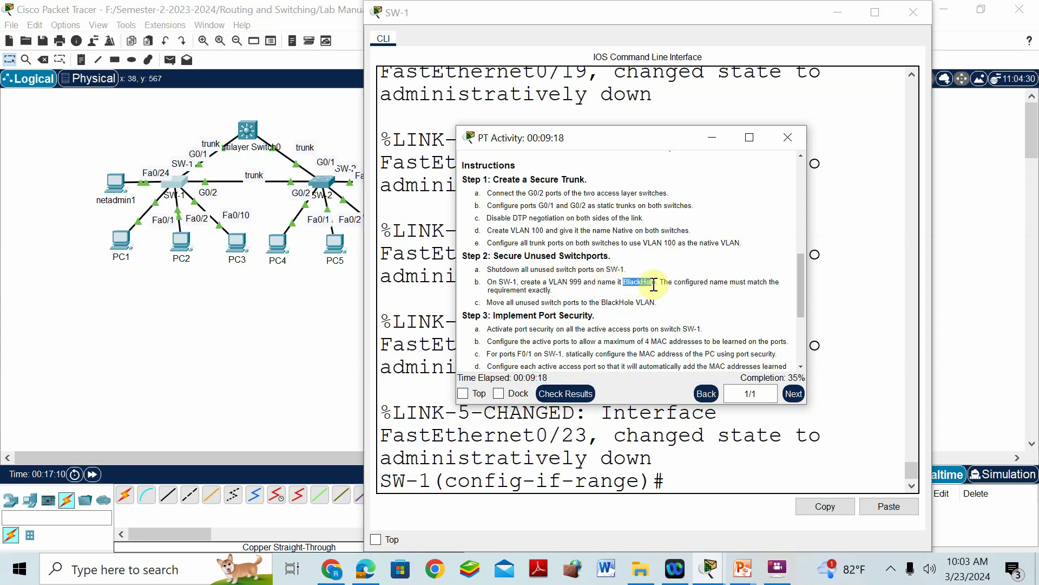
right_click(644, 287)
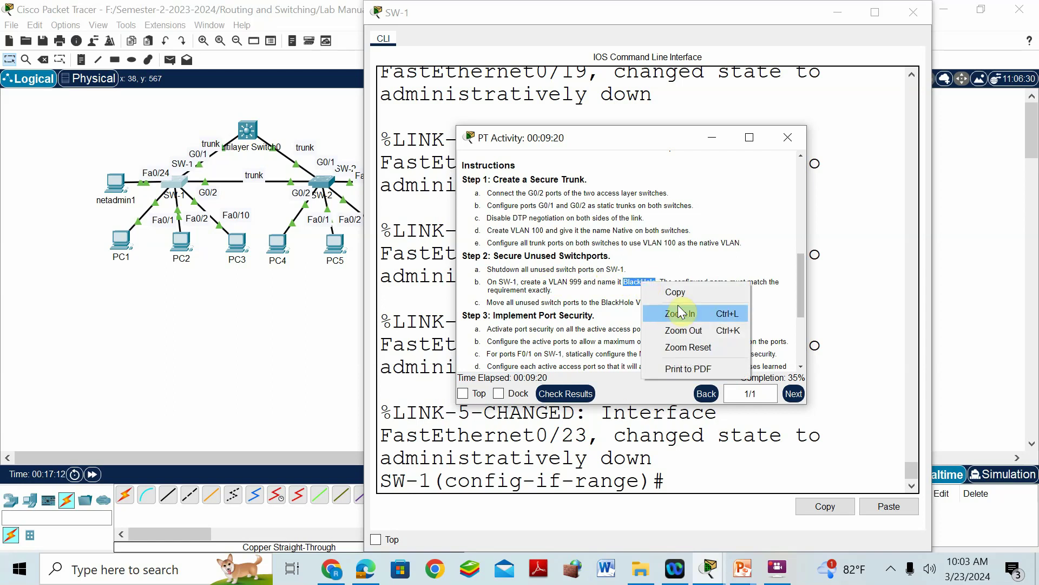
left_click(677, 292)
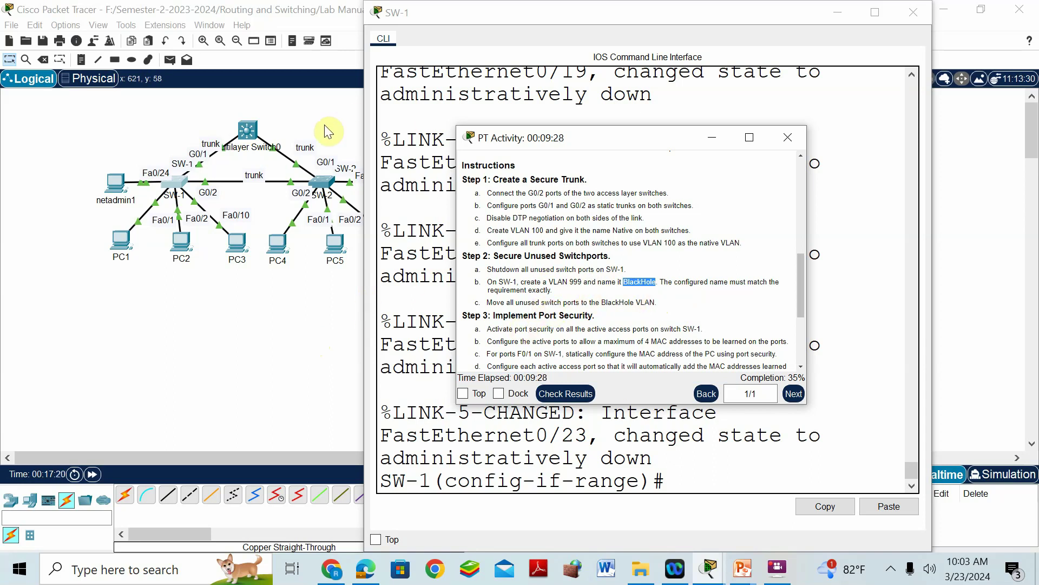
- Return to the SW-1 console, leave the interface range configuration and create VLAN 999
left_click(179, 193)
left_click(509, 374)
type("exit")
key("Return")
type("vlan 999")
key("Return")
- Name VLAN 999 BlackHole using the copied text and return to global configuration mode
type("name")
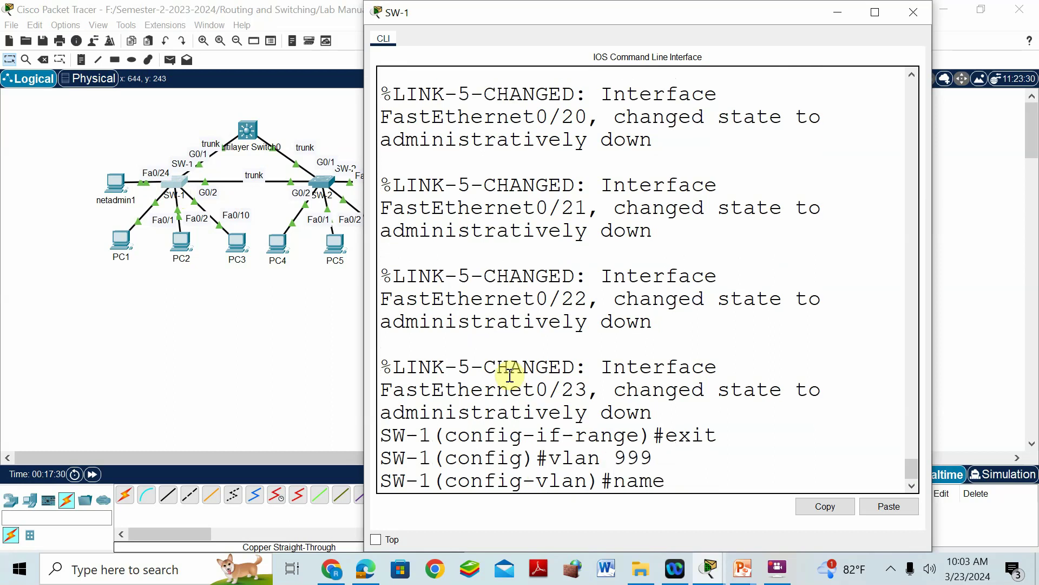
type("m")
key("BackSpace")
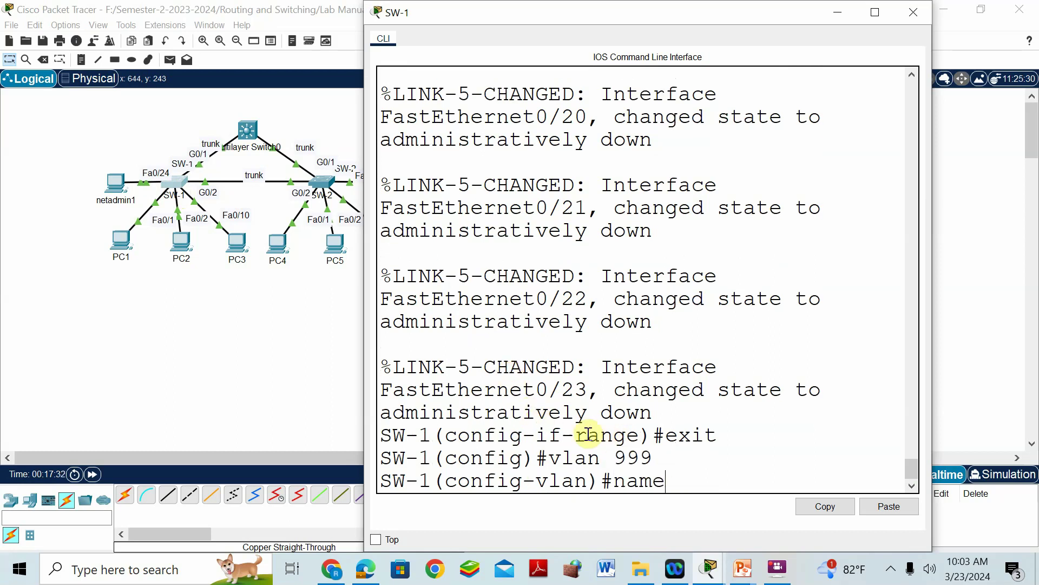
right_click(687, 484)
left_click(720, 510)
key("Return")
type("exit")
key("Return")
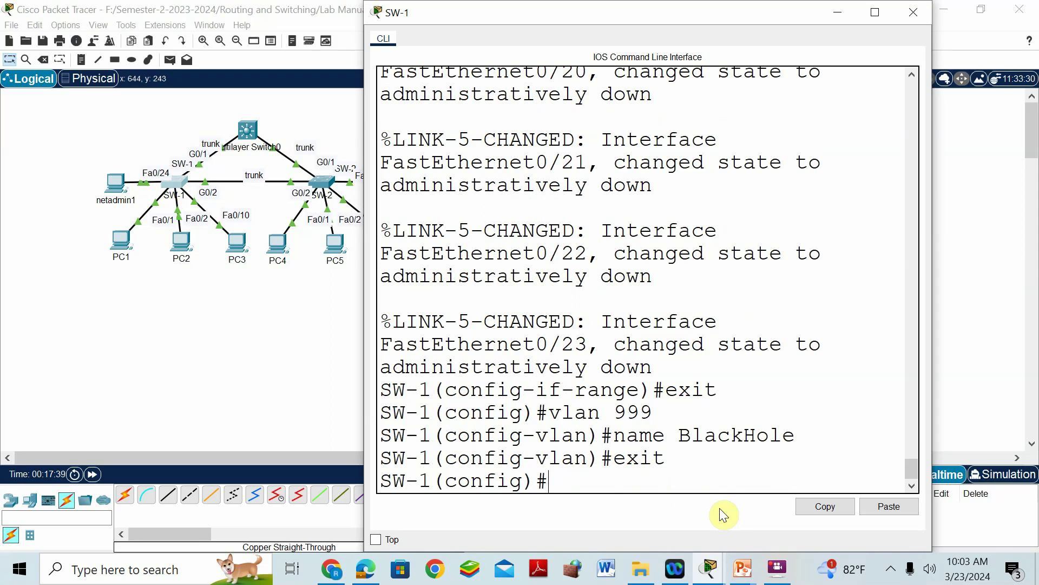
- Set the unused SW-1 ports FastEthernet 0/3-9 and 0/11-23 to access mode as one interface range
type("int ran")
key("Tab")
type("fa")
key("Tab")
type("0/3-9,fa0/")
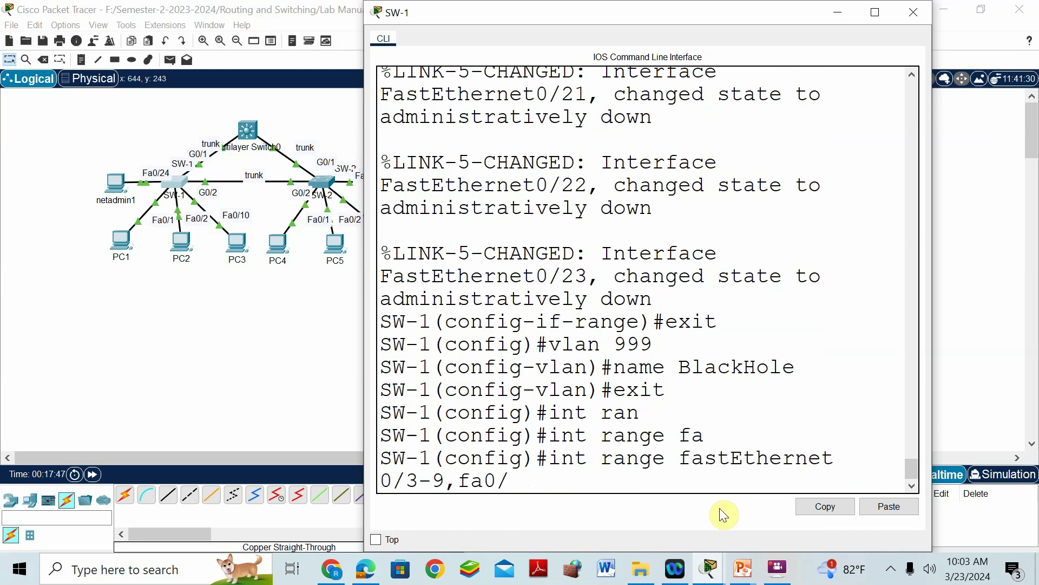
type("11-23")
key("Return")
type("switchport")
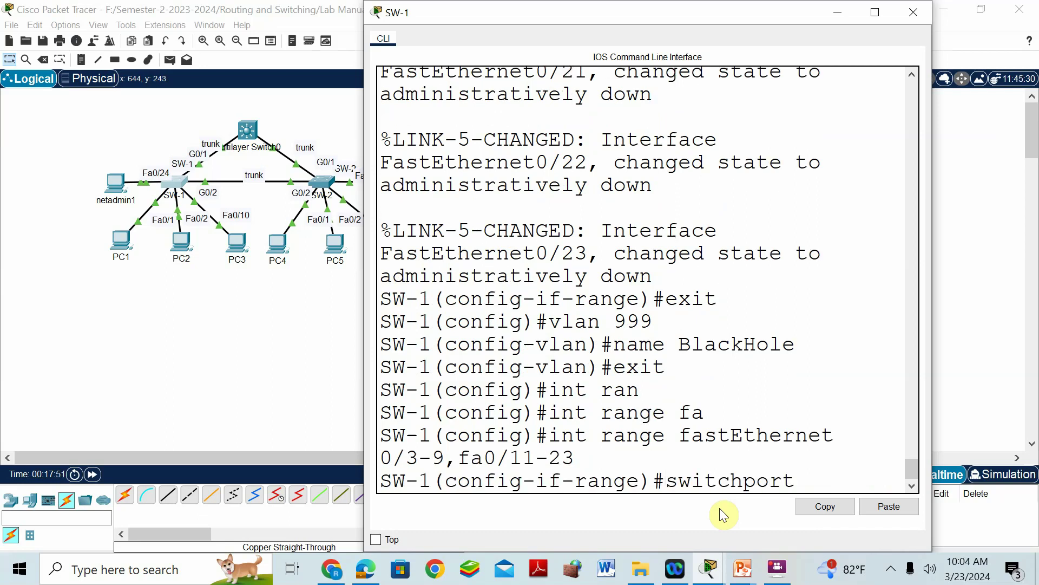
type(" mode access")
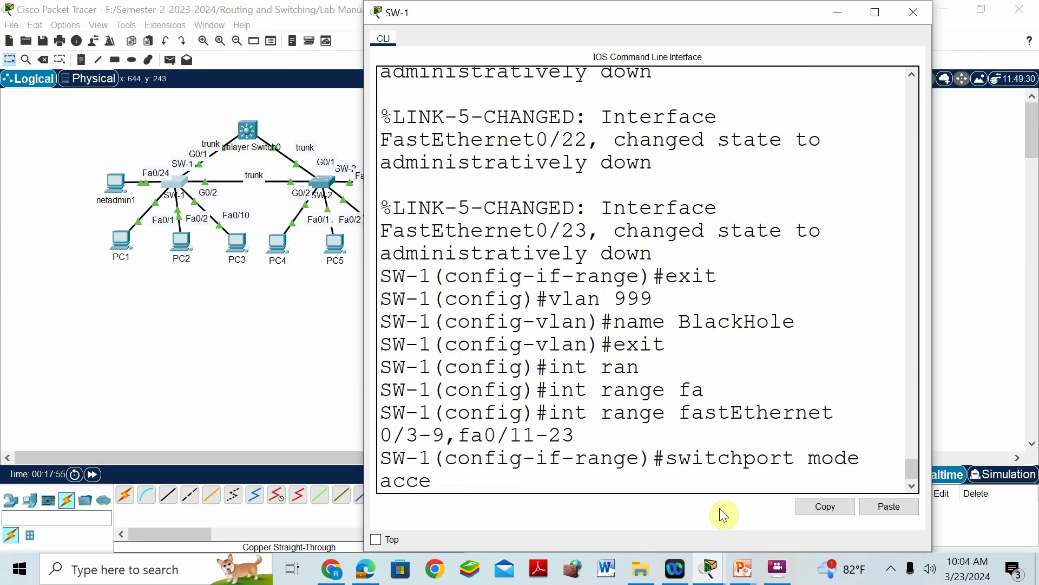
key("Return")
- Assign the selected unused SW-1 ports to VLAN 999 with switchport access vlan 999
type("switchp")
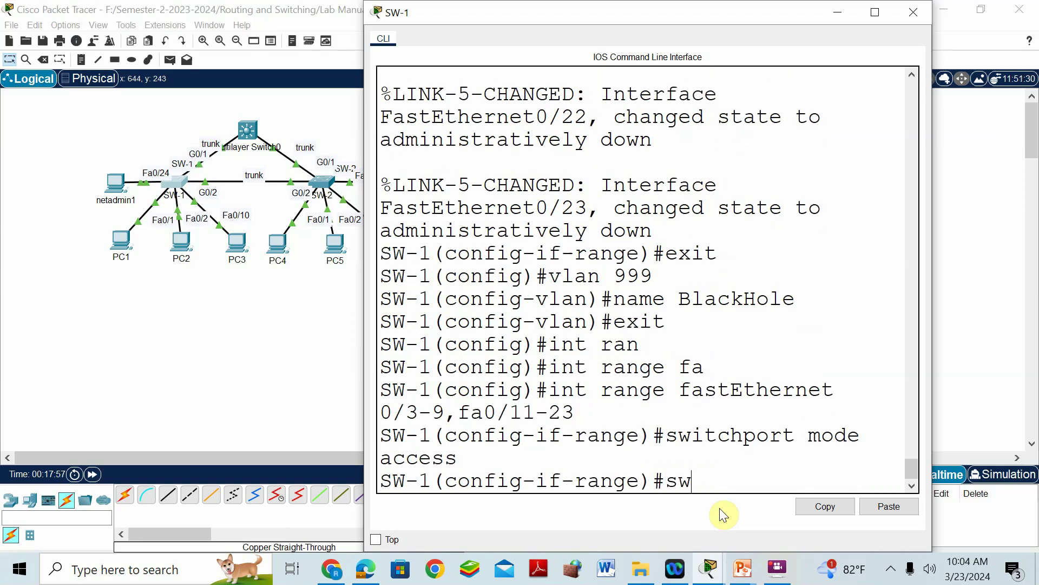
type("ort ac")
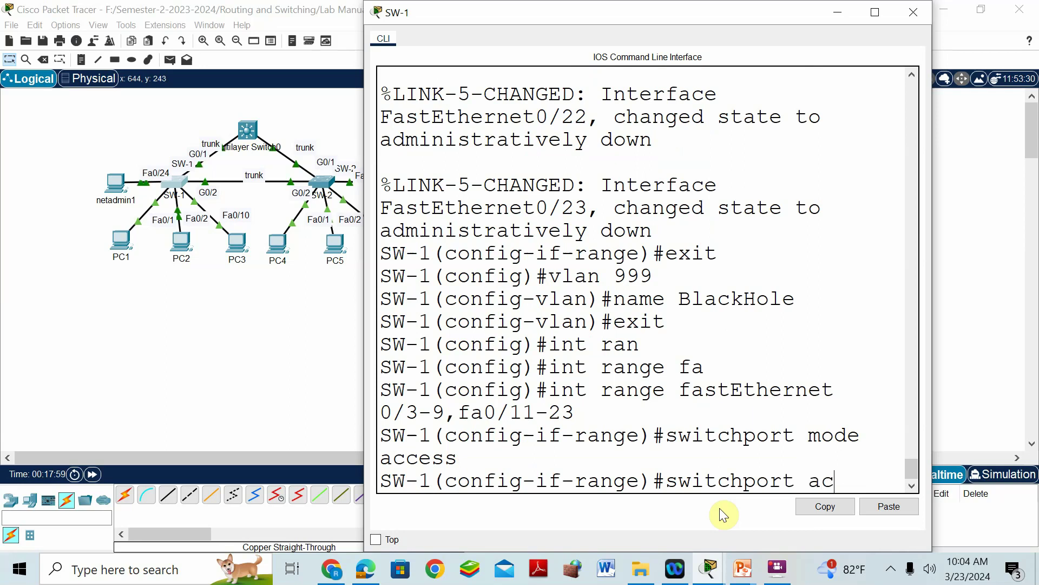
type("cess vlan")
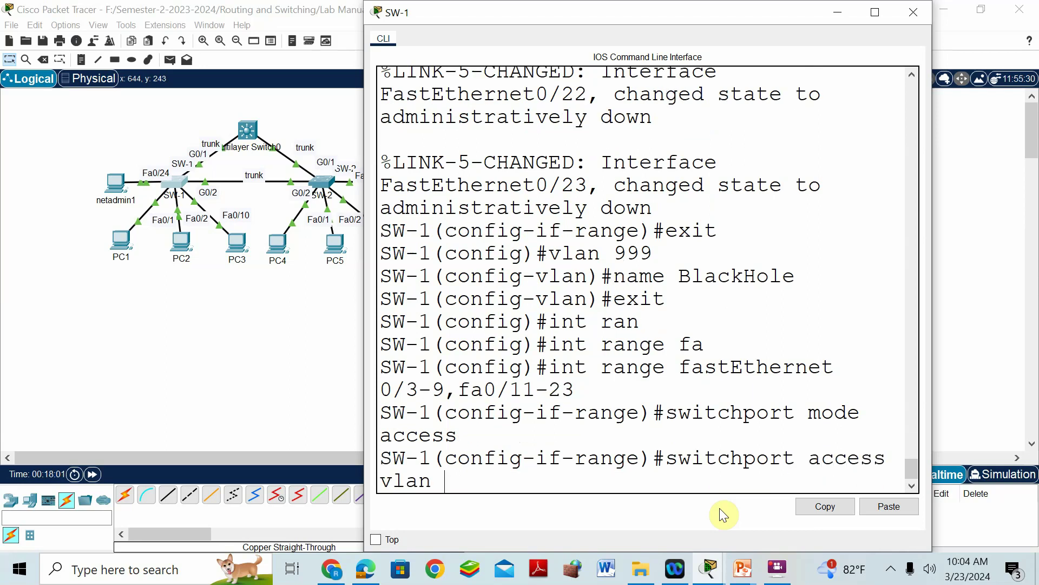
type(" 999")
key("Return")
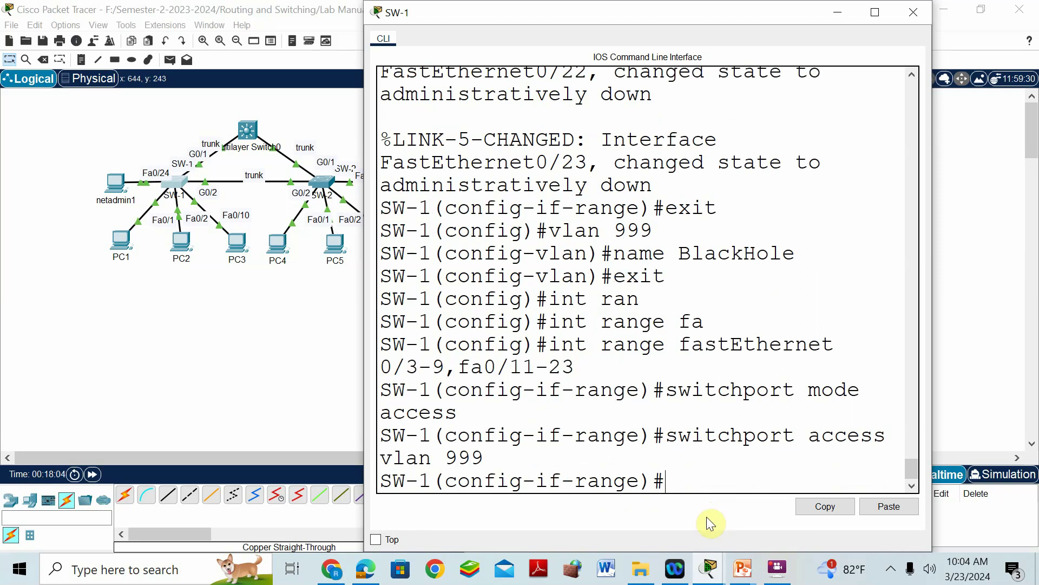
- Read the Step 3 Implement Port Security instructions in the PT Activity window and in the lab PDF in Edge
mouse_move(710, 568)
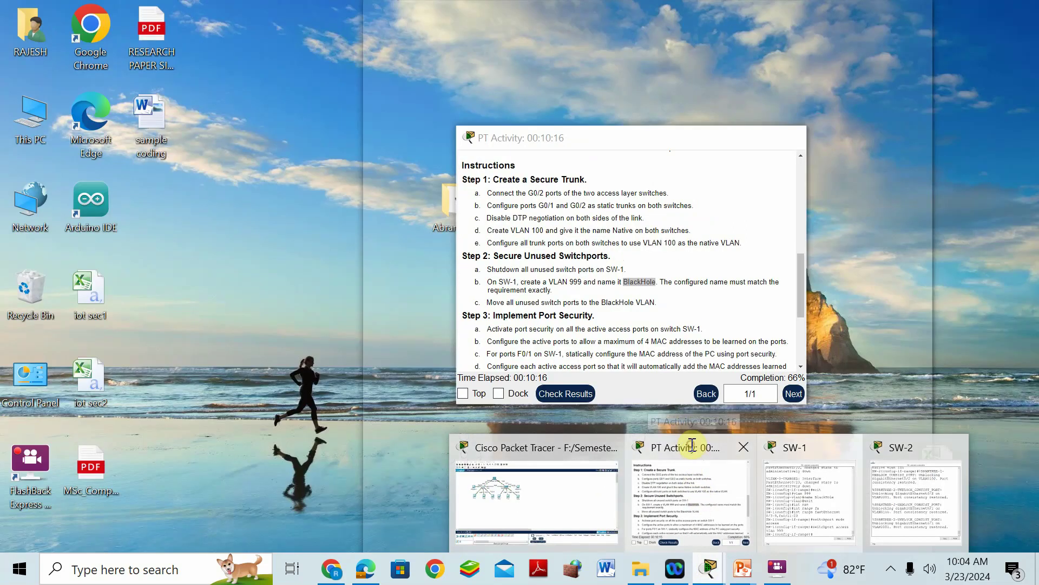
left_click(691, 443)
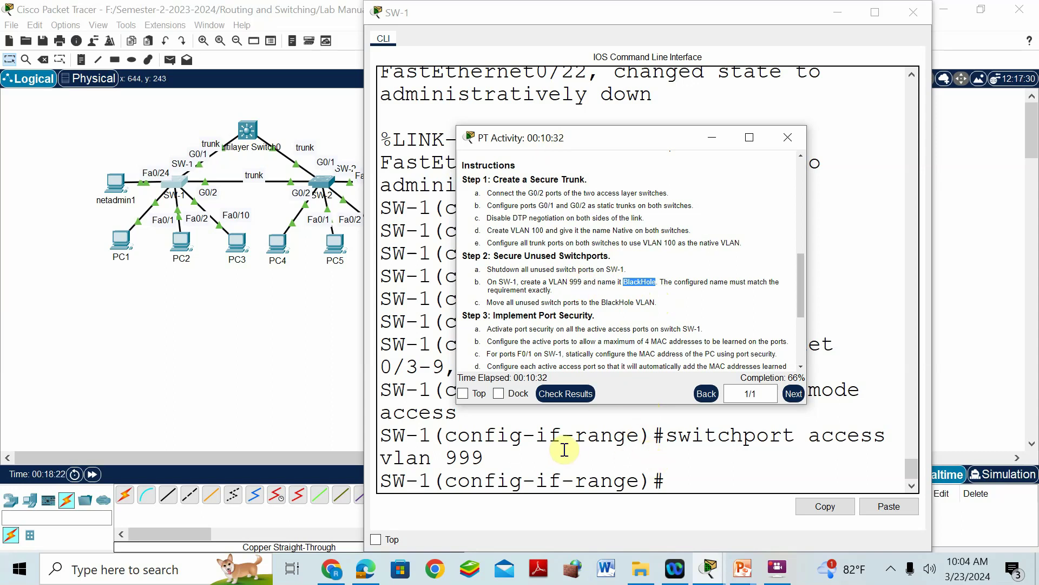
scroll(595, 281, "down", 2)
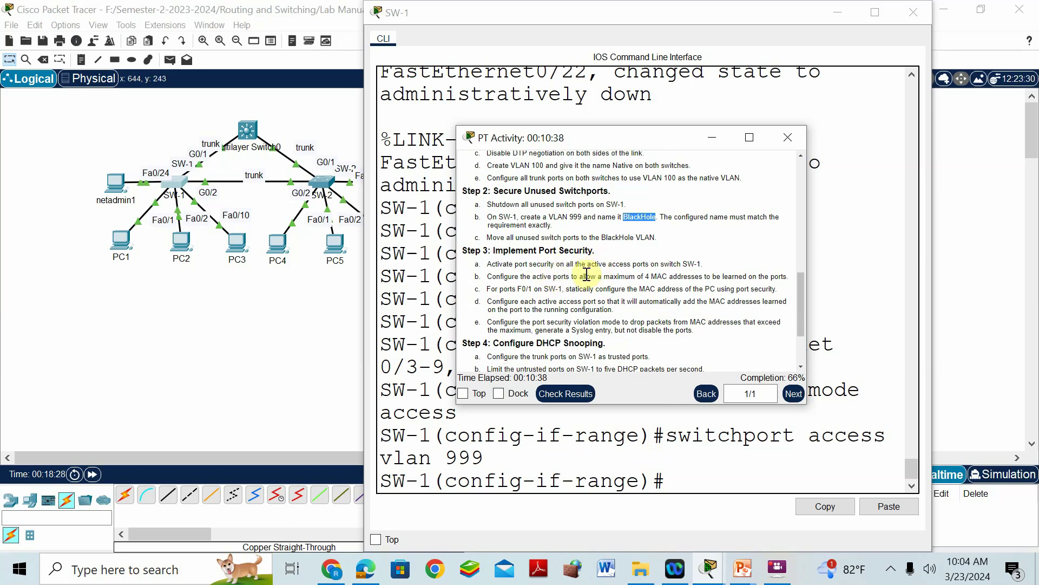
left_click(170, 319)
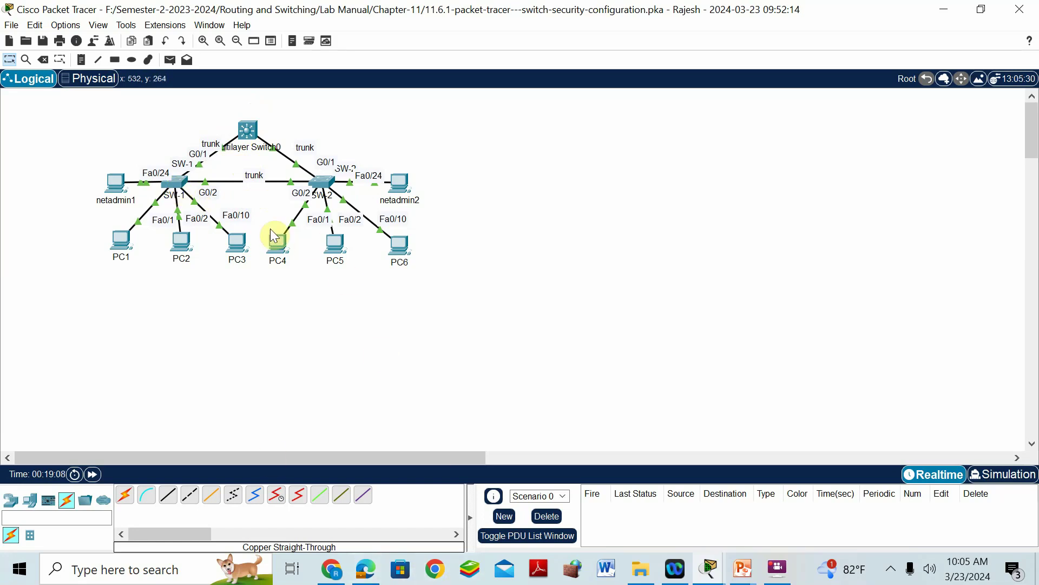
left_click(367, 570)
scroll(385, 425, "down", 3)
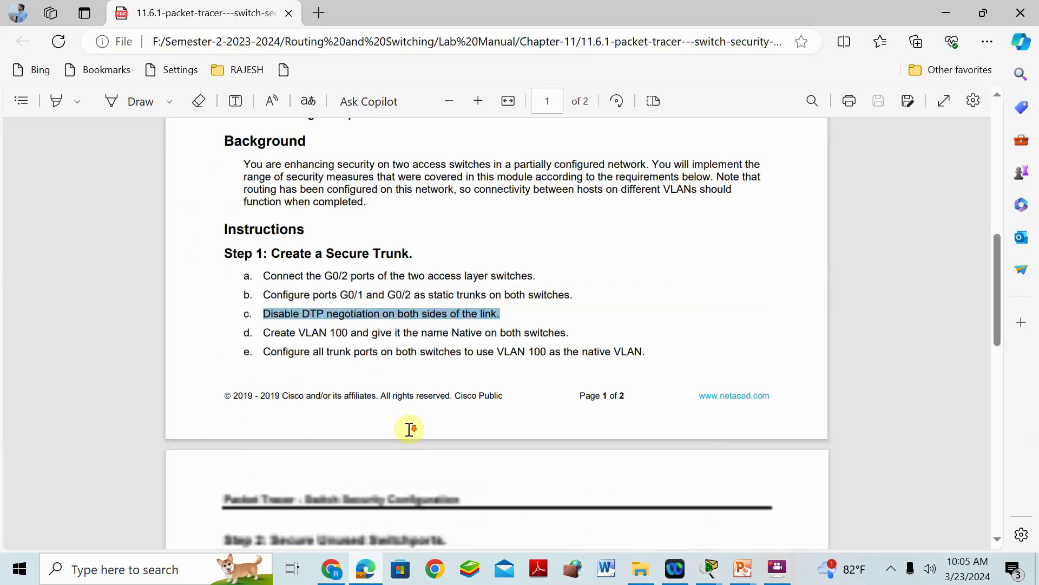
scroll(409, 424, "down", 6)
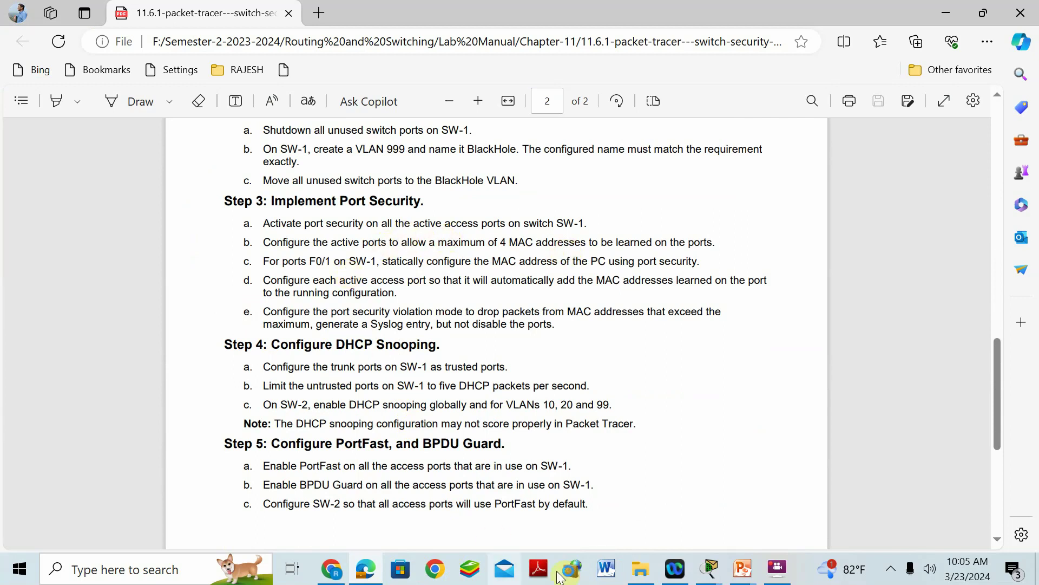
- On the SW-1 console, enter the interface range fa0/1-2,fa0/10,fa0/24 for the active access ports, checking them against the topology
mouse_move(700, 577)
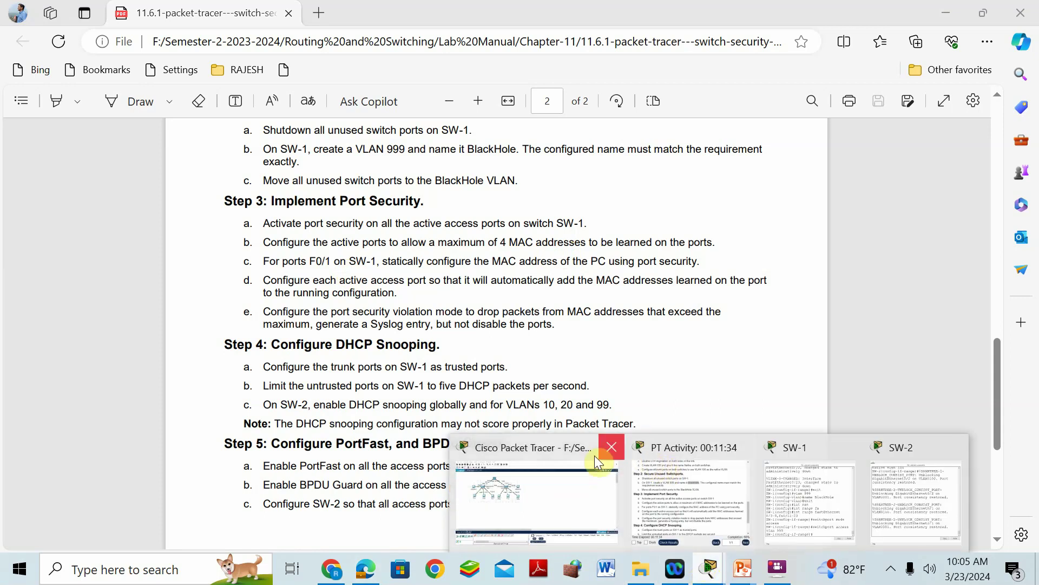
left_click(789, 467)
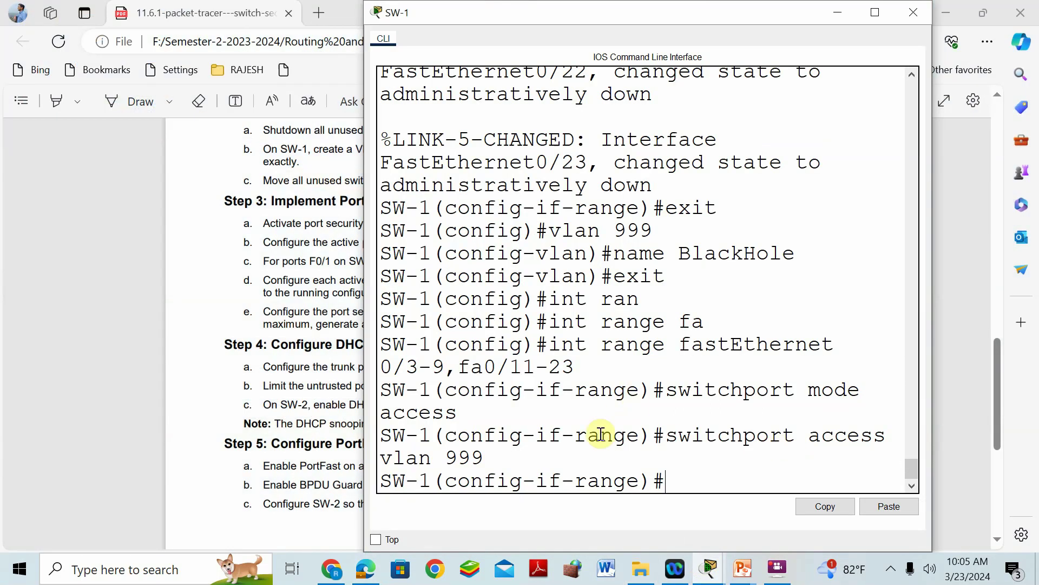
type("exit")
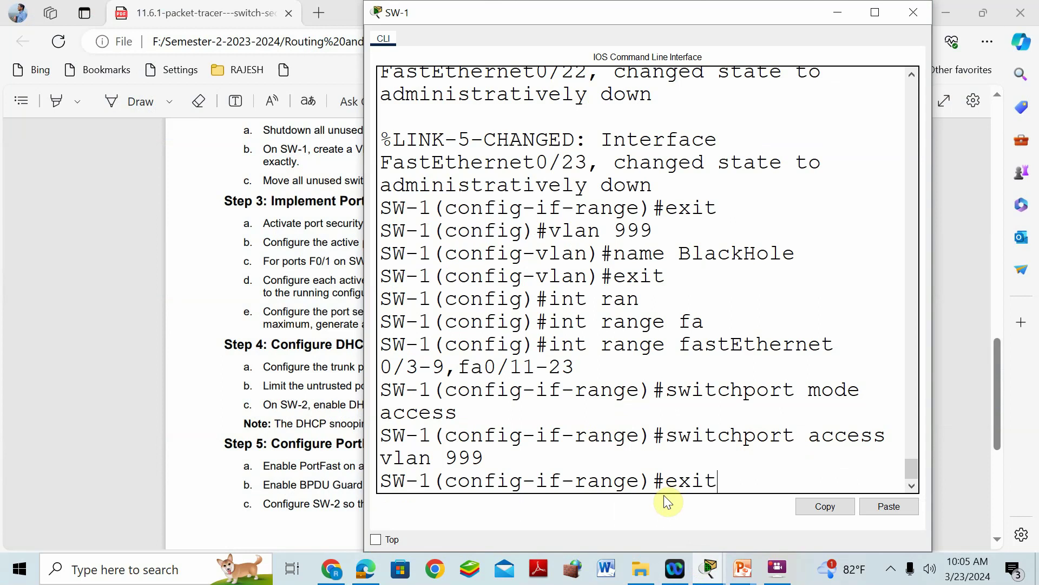
key("Return")
type("int ")
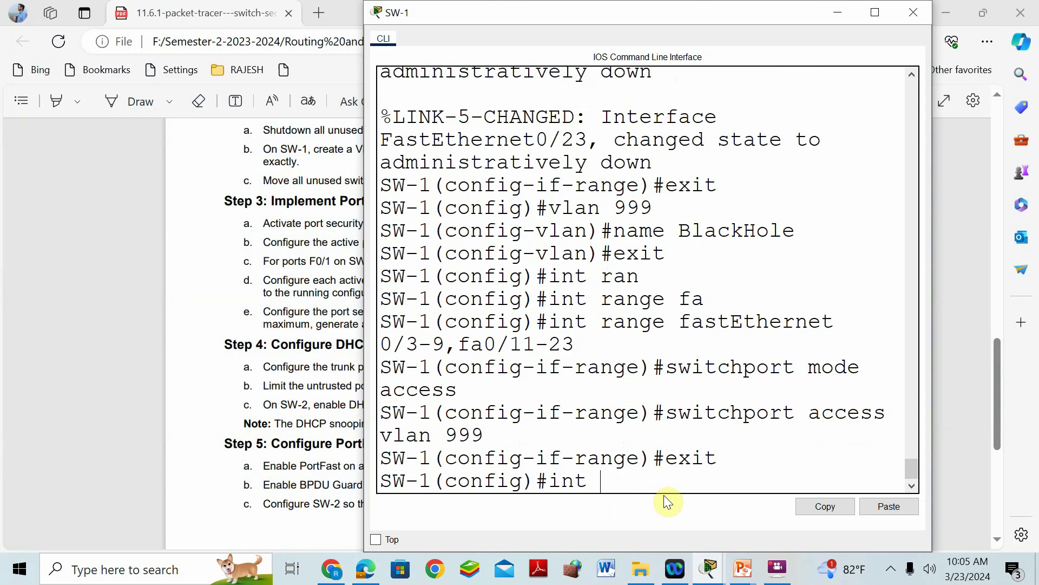
type("range fa0/1-2,")
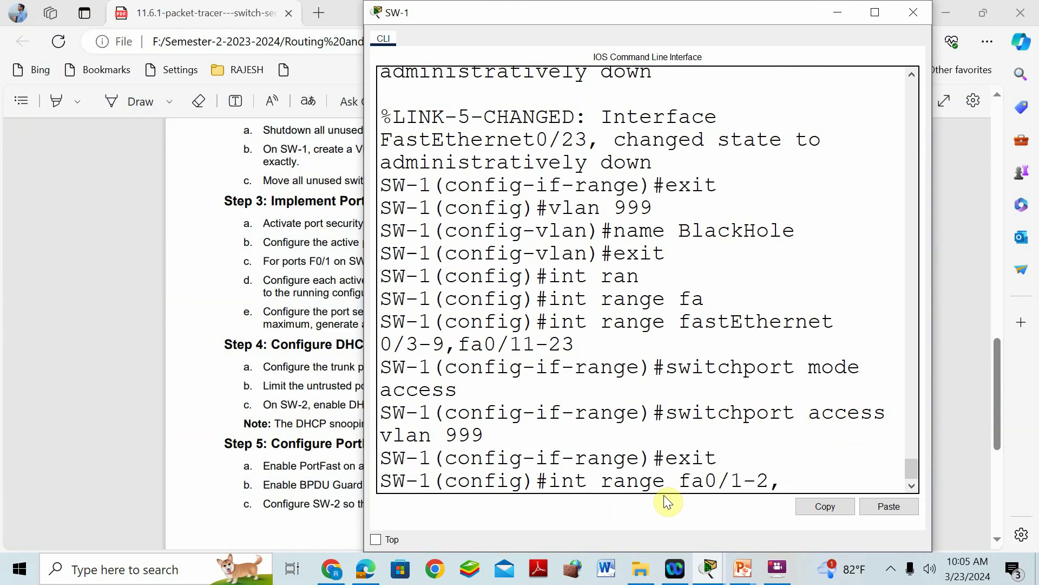
type("fa0/10,fa0/24")
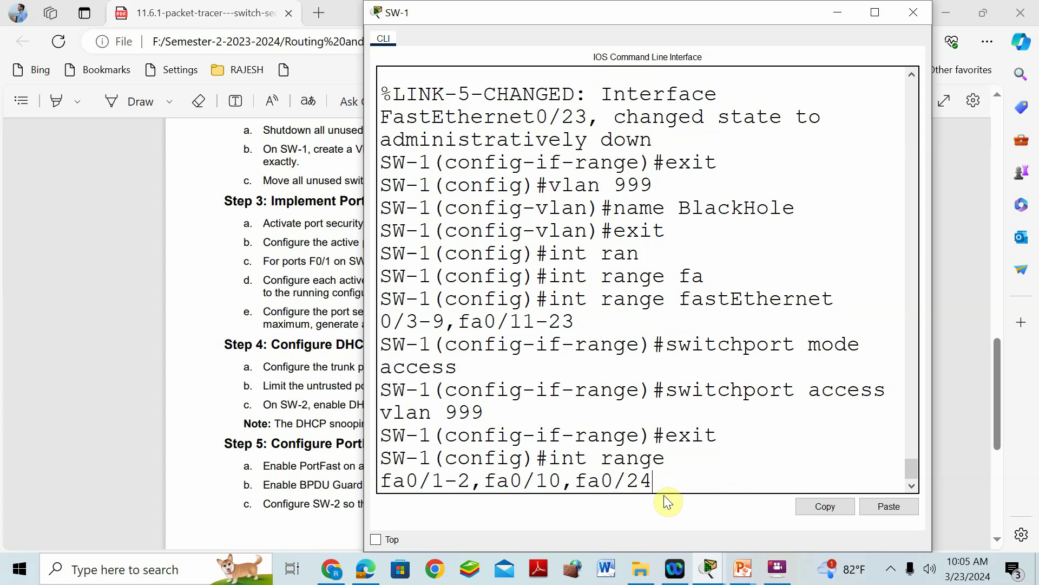
left_click(710, 563)
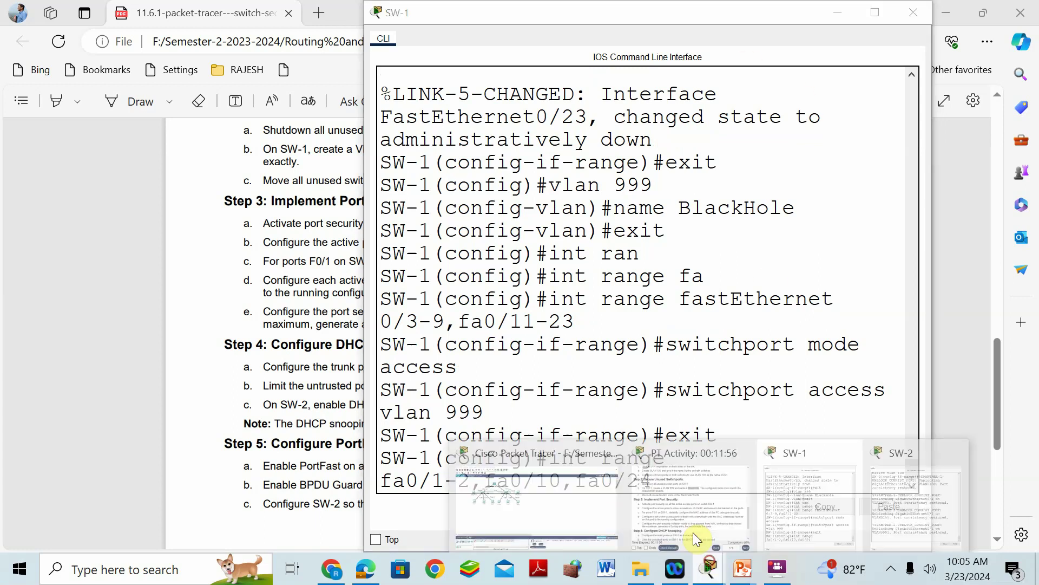
left_click(547, 452)
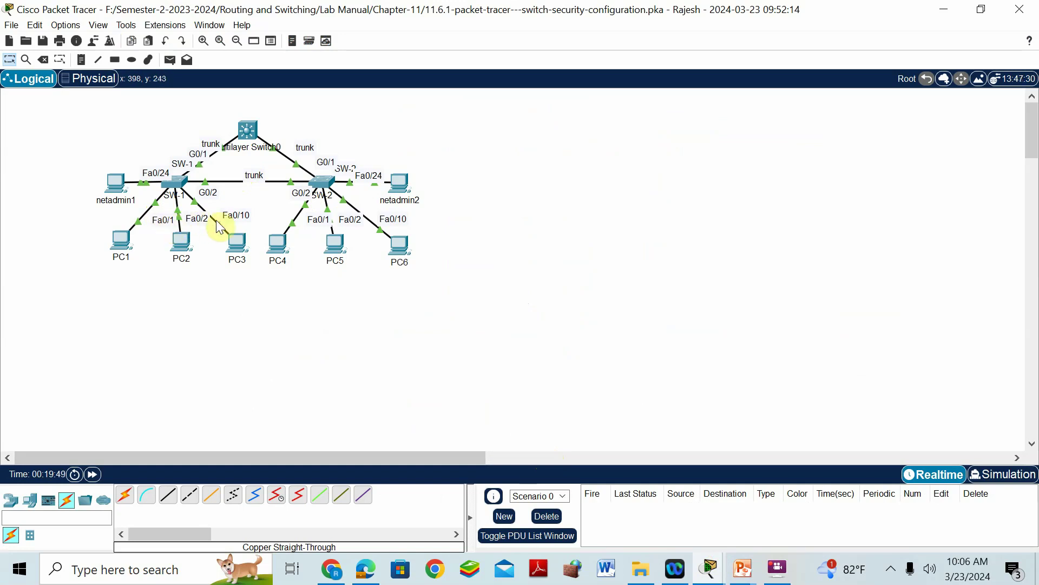
left_click(178, 191)
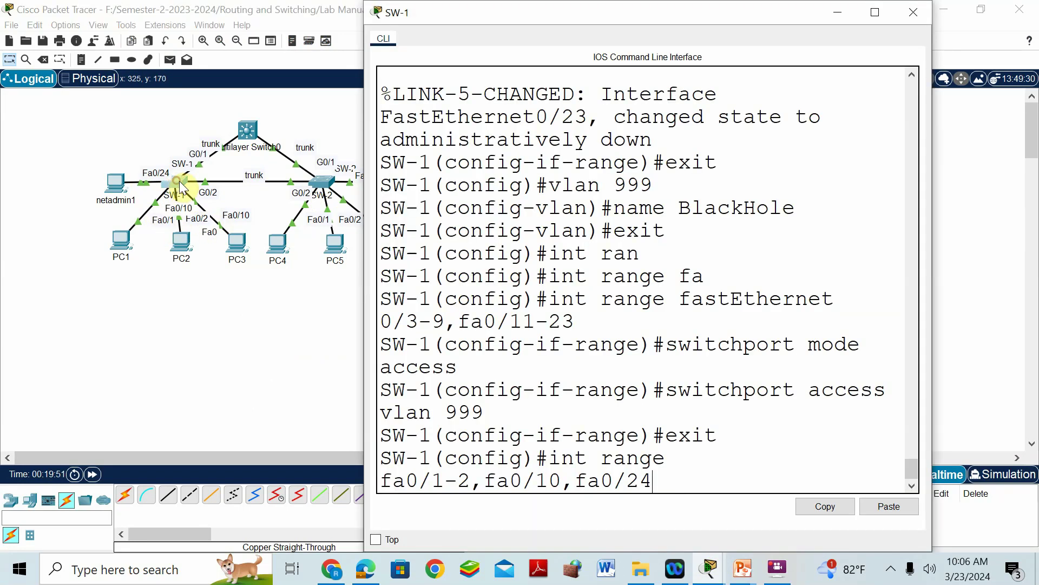
key("Return")
- Enable port security on the selected active SW-1 ports with switchport port-security
type("s")
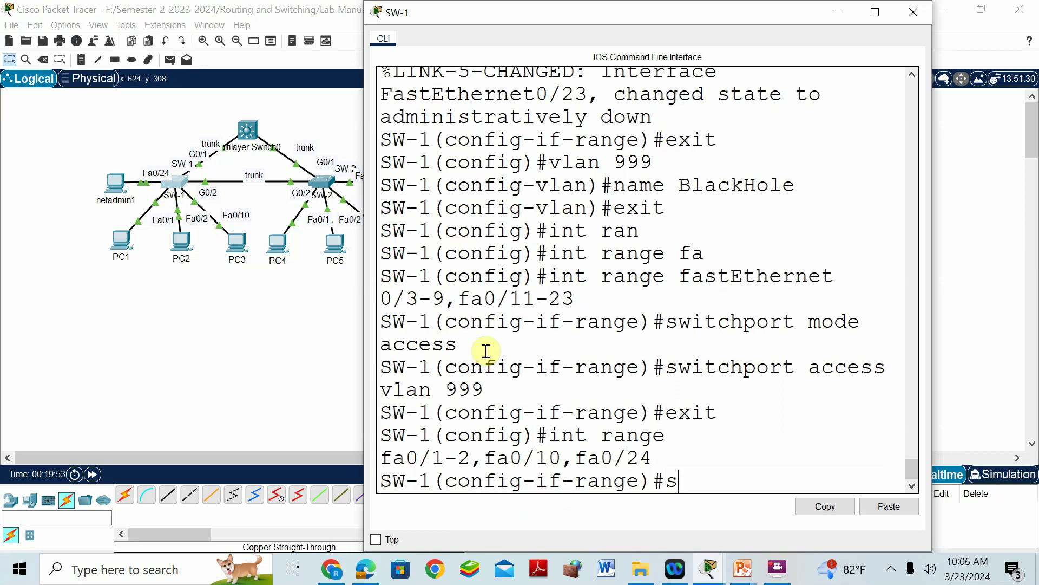
type("witchport")
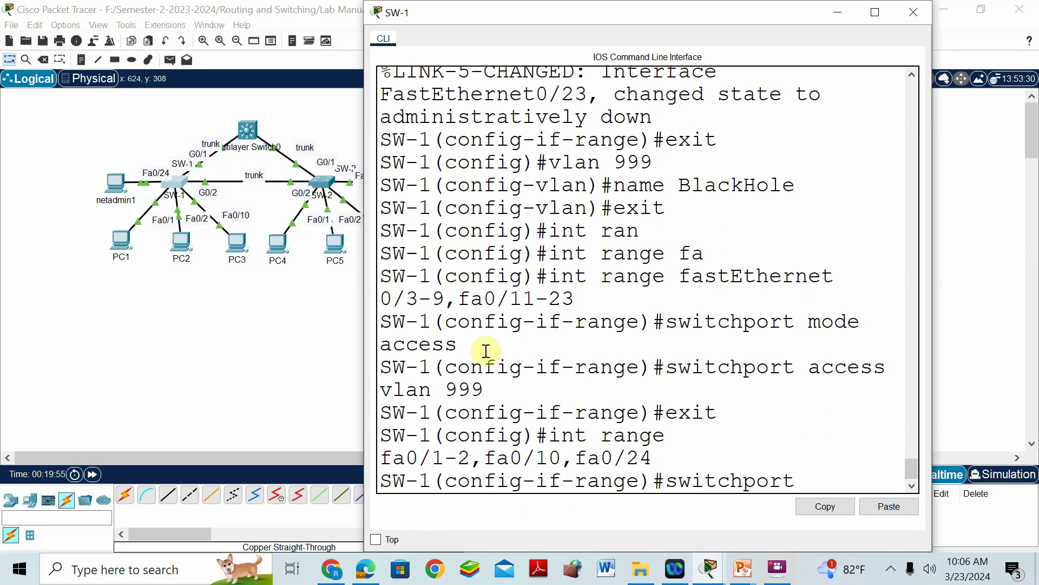
type(" port")
key("Tab")
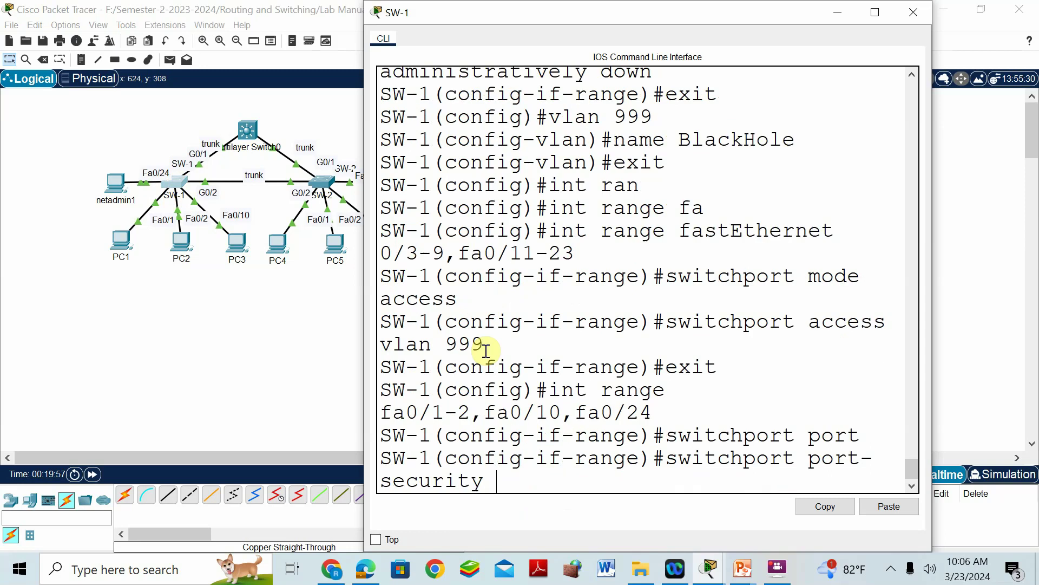
key("Return")
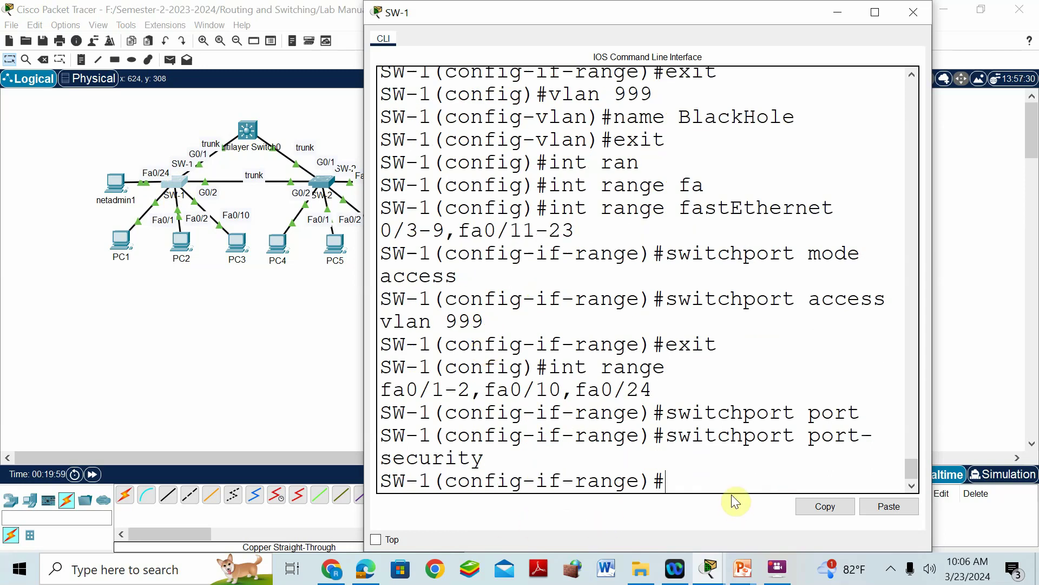
- Limit the active SW-1 ports to 4 learned MAC addresses with switchport port-security max 4
left_click_drag(679, 414, 671, 415)
left_click(668, 416)
left_click(686, 480)
type("swit")
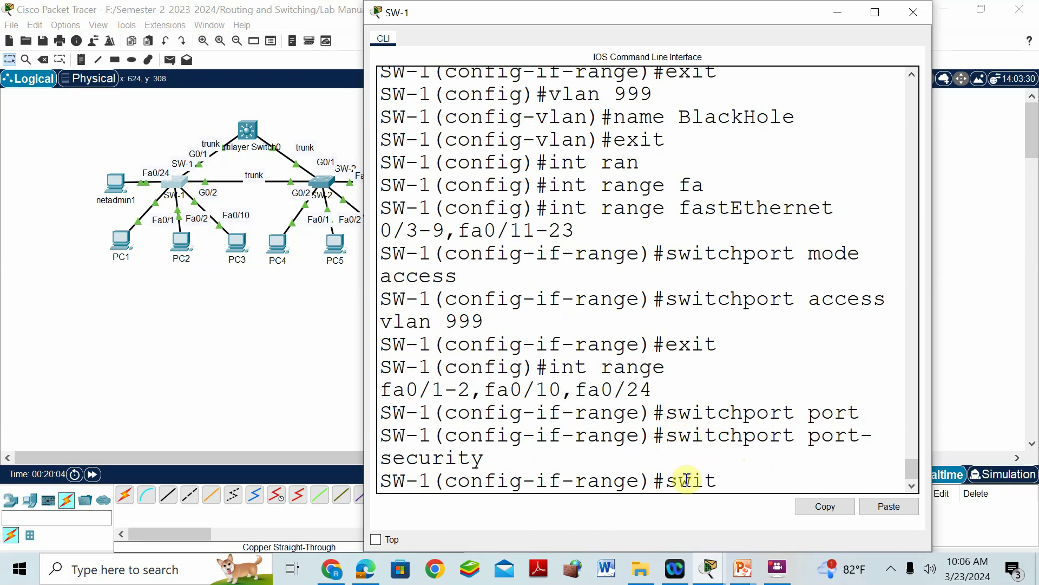
type("chport port-security max 4")
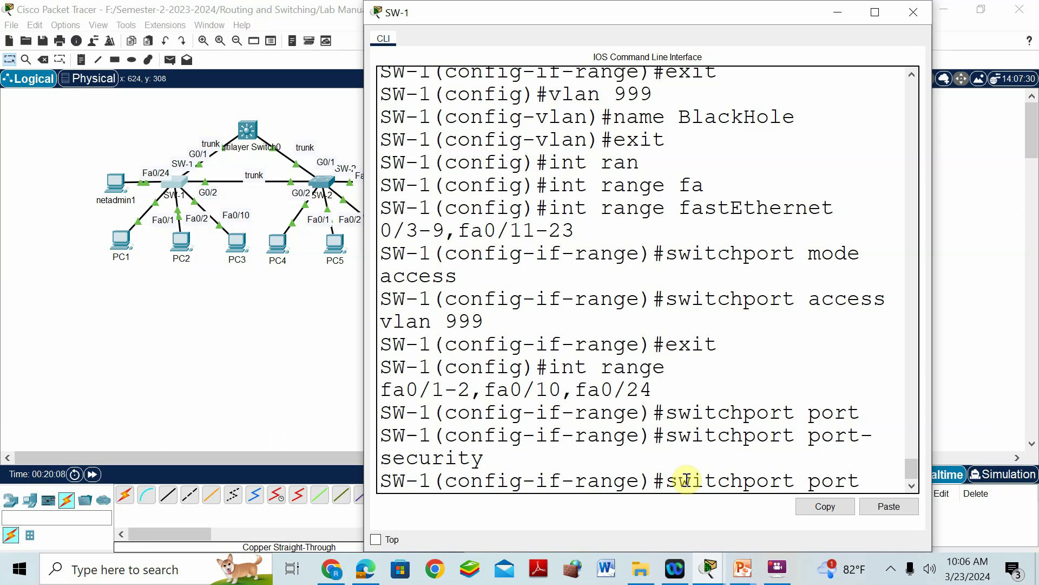
key("Tab")
type("max 4")
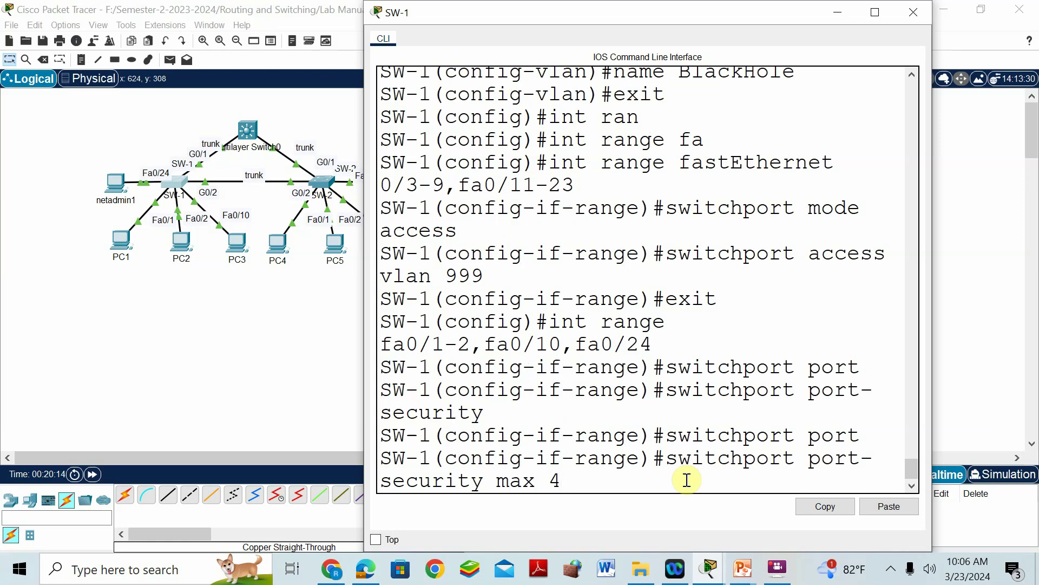
key("Return")
- Check the static MAC requirement in the lab PDF in Edge, then run ipconfig /all in PC1's Command Prompt in Packet Tracer
left_click(367, 568)
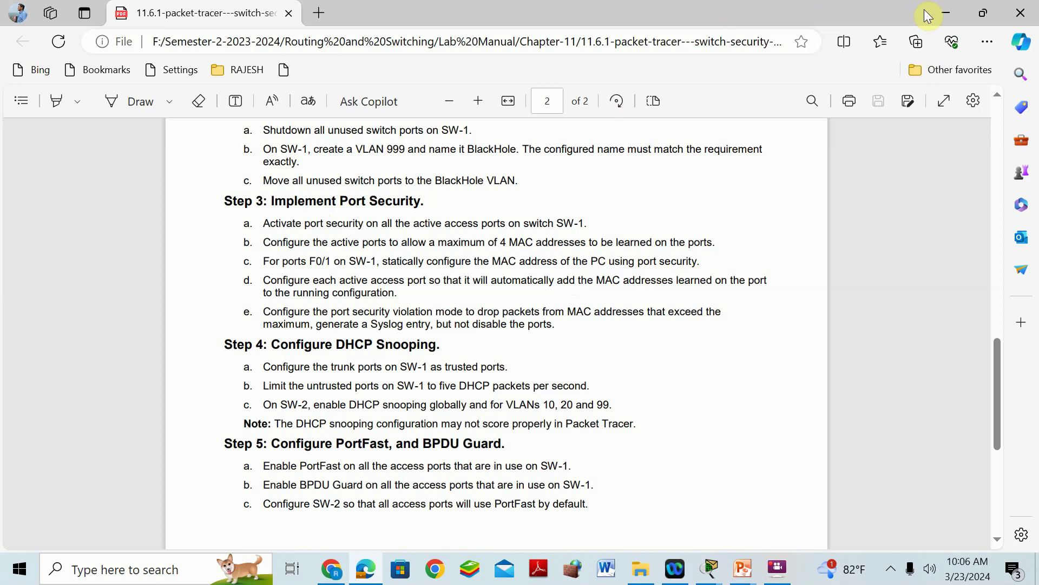
left_click(940, 13)
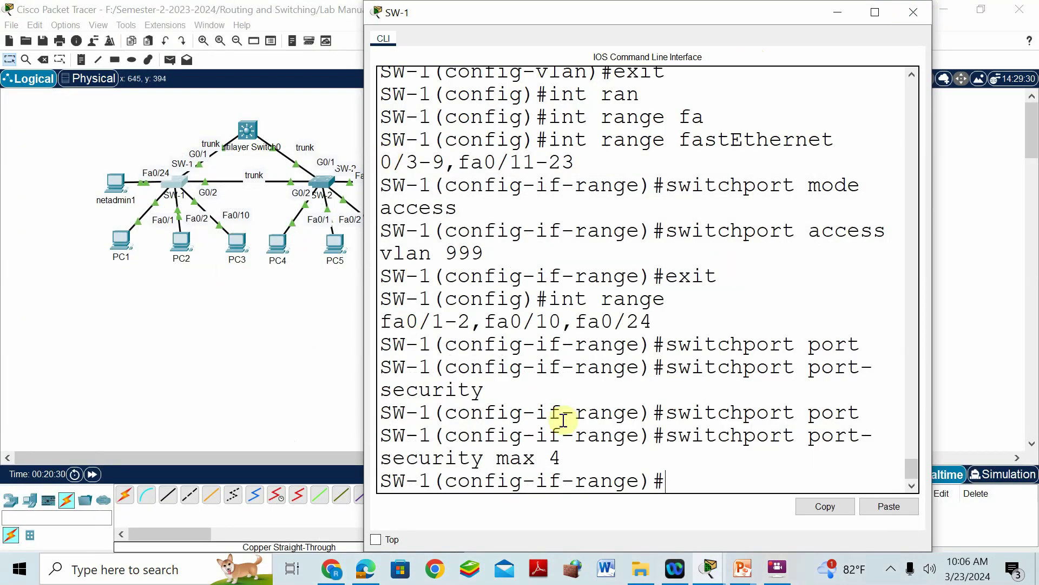
left_click(121, 243)
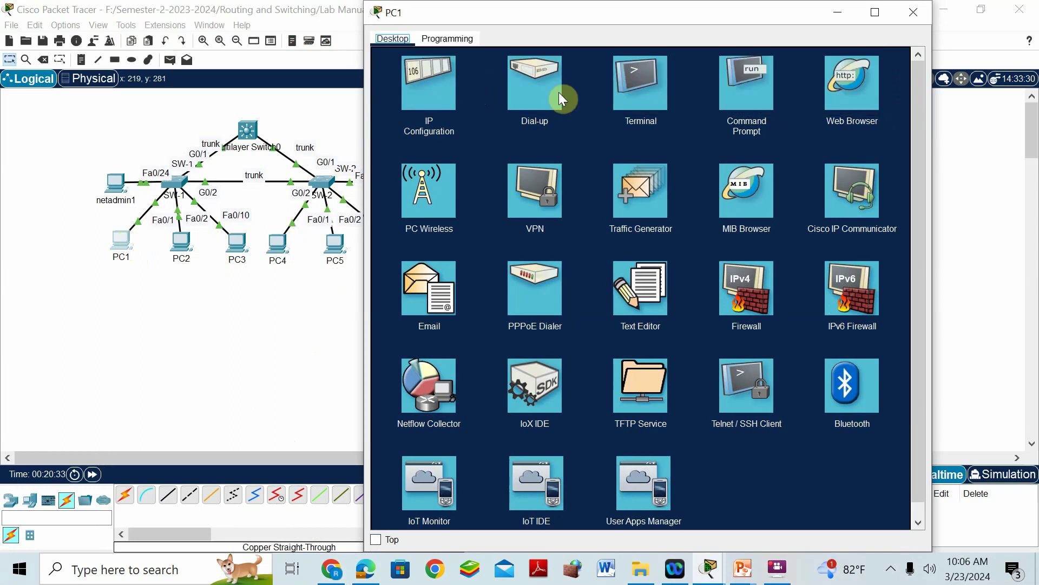
left_click(745, 94)
type("ipconfig ")
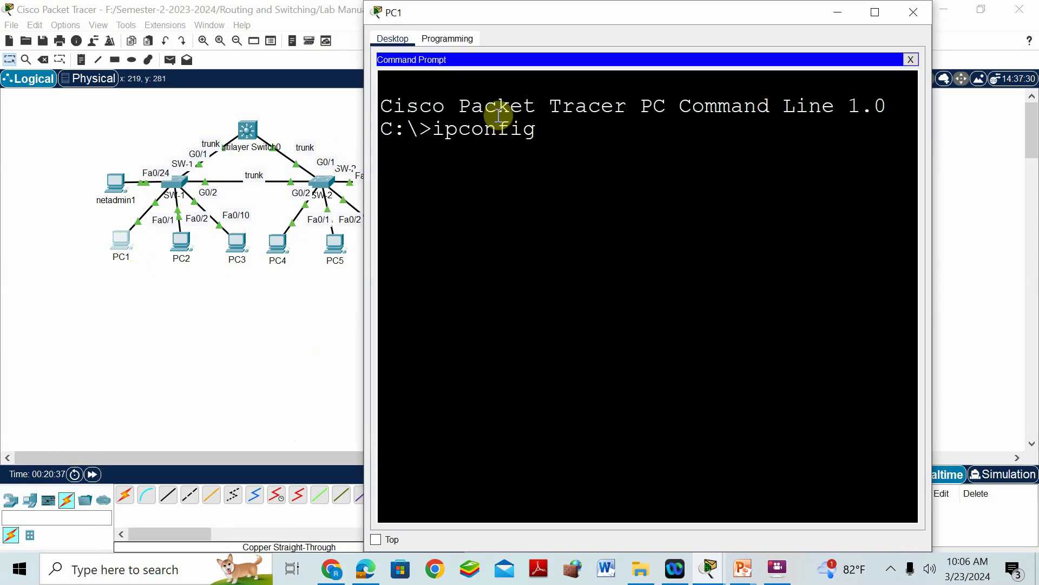
type("/all")
key("Return")
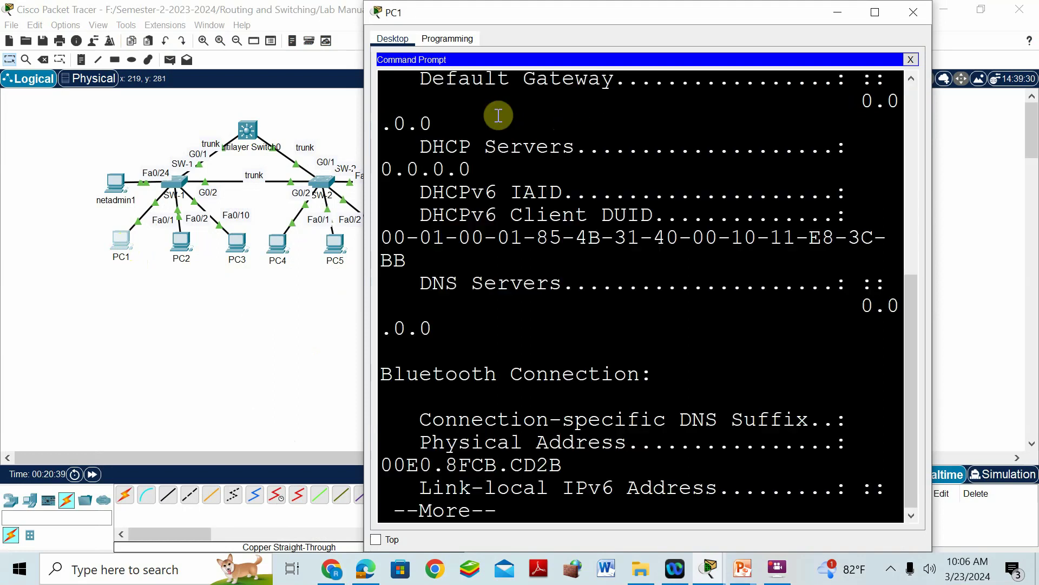
left_click(875, 12)
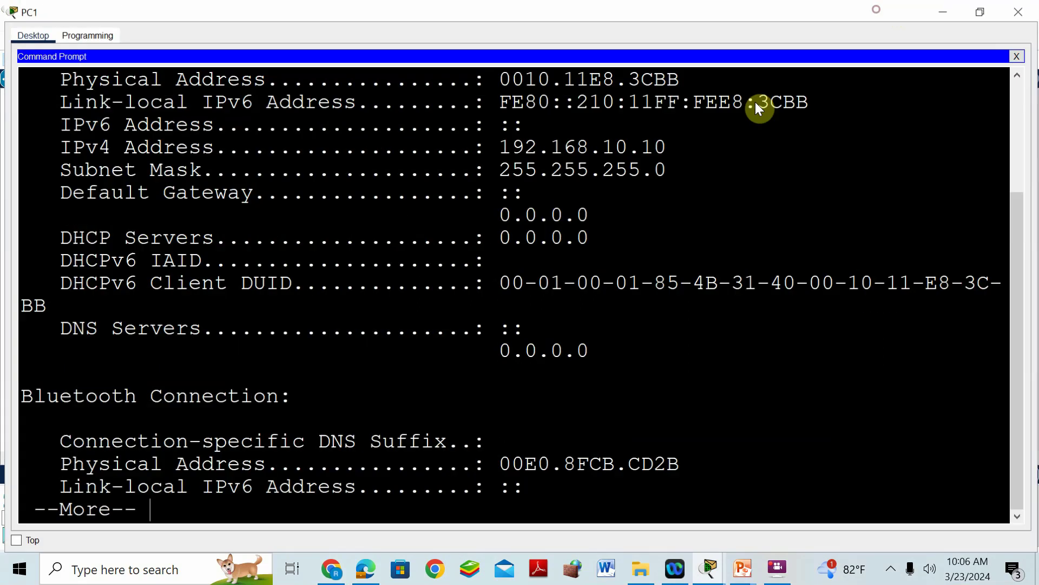
scroll(682, 158, "up", 1)
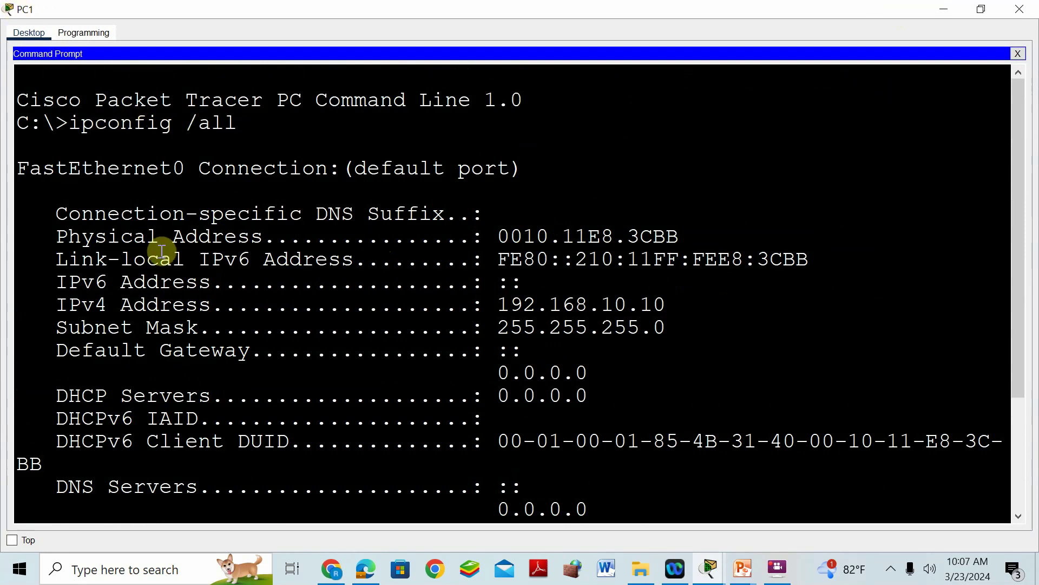
- Copy the physical address of PC1's FastEthernet0 connection and minimize the PC1 window
left_click_drag(499, 235, 689, 233)
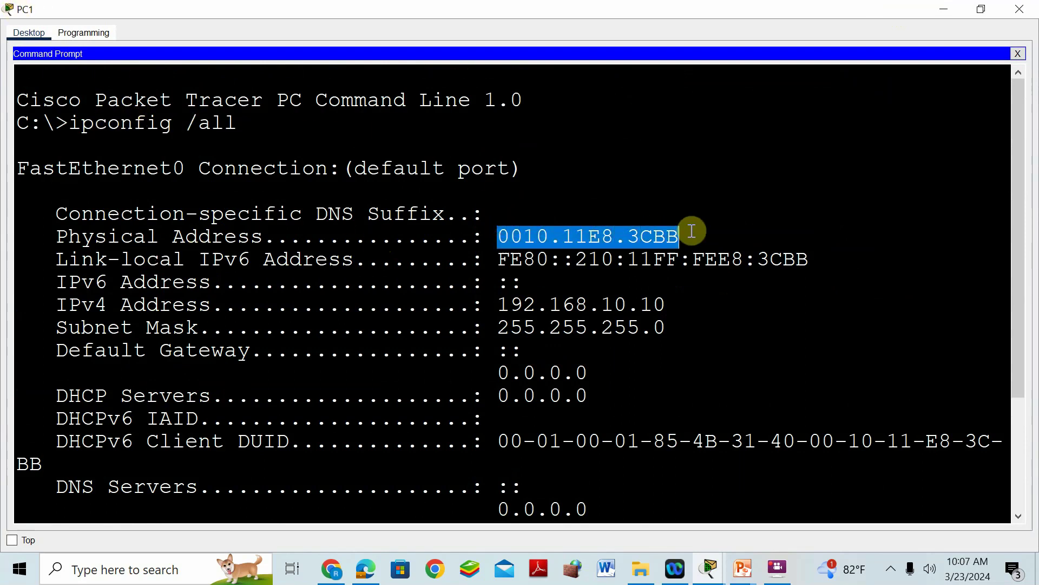
right_click(658, 248)
left_click(673, 258)
left_click(941, 12)
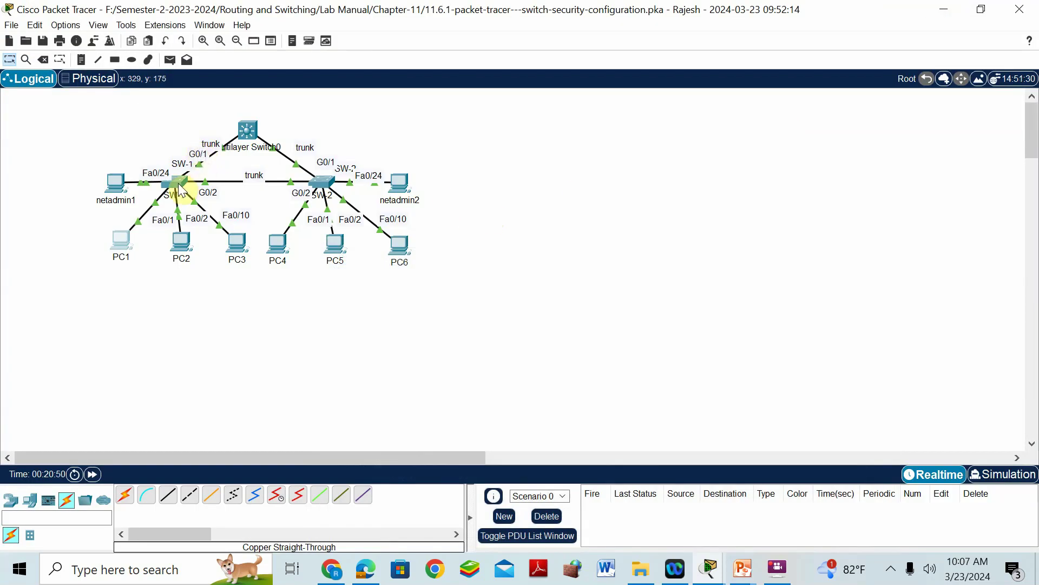
- On the SW-1 console, assign PC1's copied MAC address statically with switchport port-security mac-address 0010.11E8.3CBB
left_click(179, 183)
type("sw")
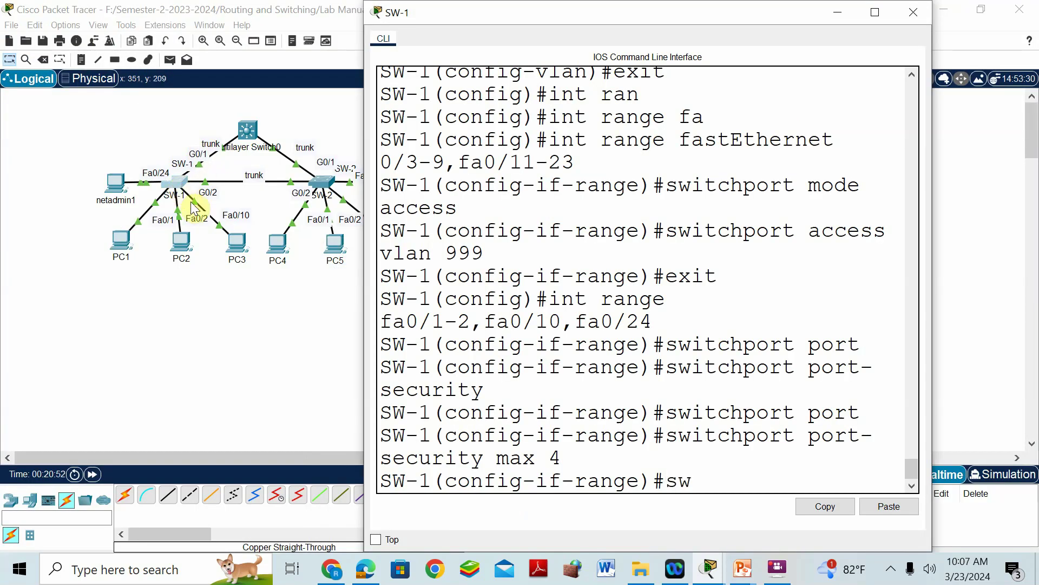
type("itchport")
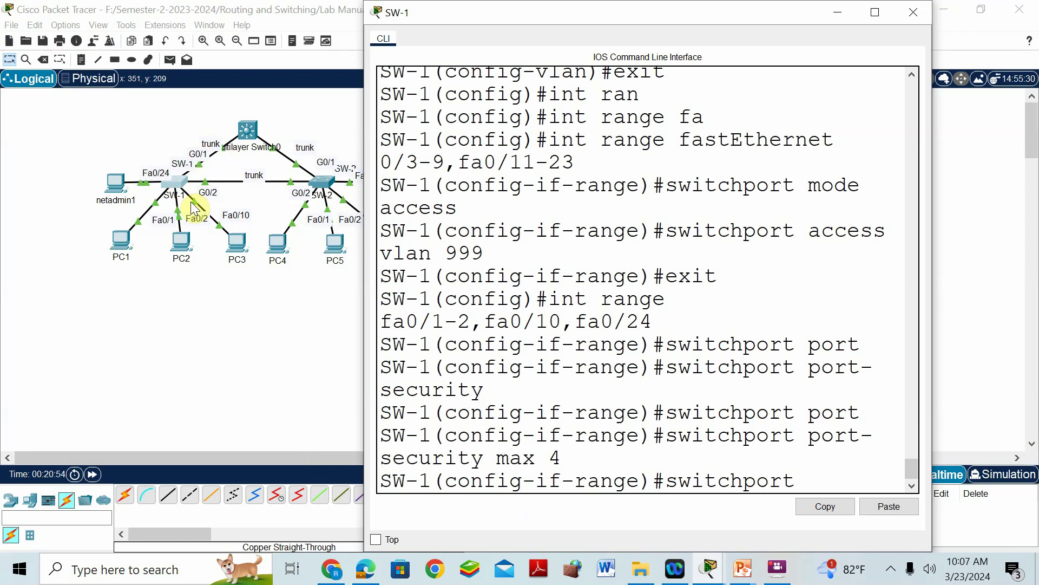
type(" portse")
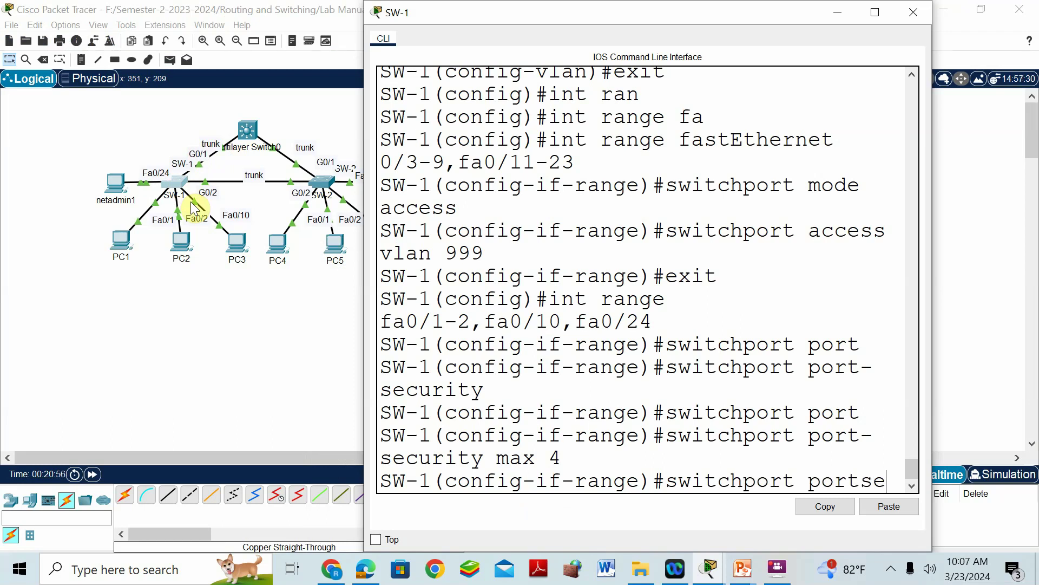
key("Tab")
key("BackSpace")
key("BackSpace")
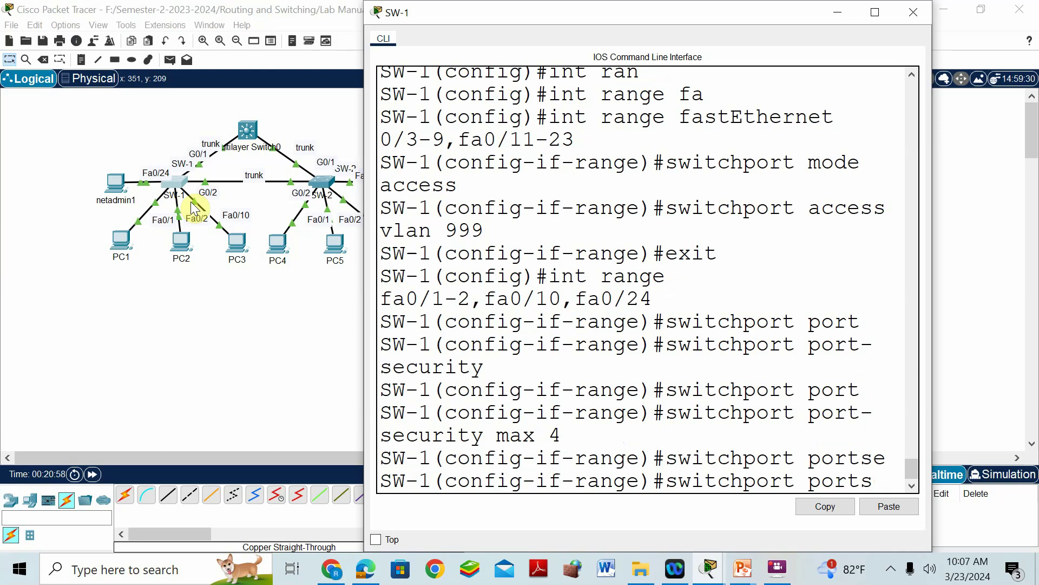
type("-se")
key("Tab")
type("mac")
key("Tab")
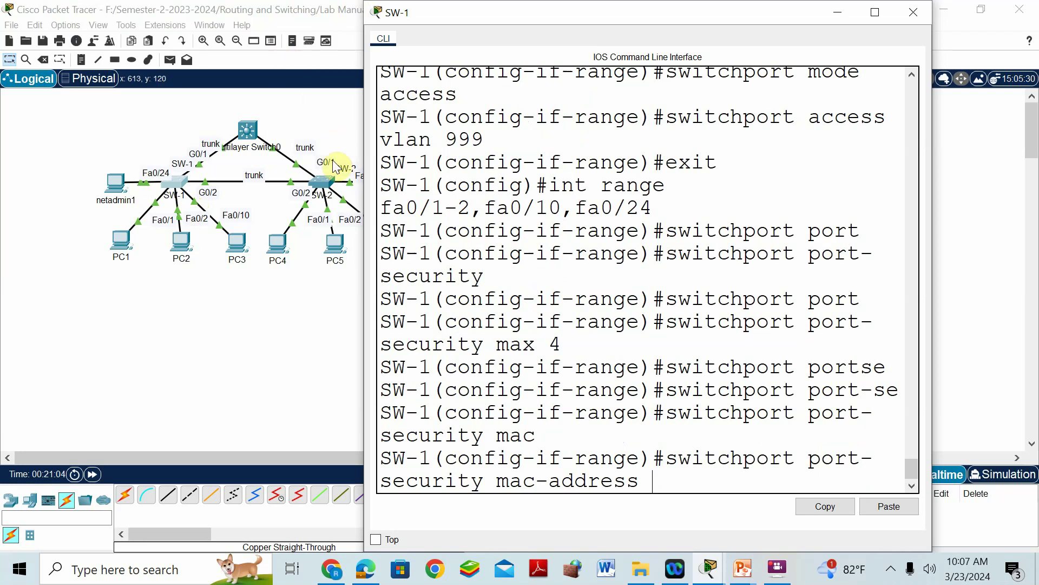
right_click(646, 481)
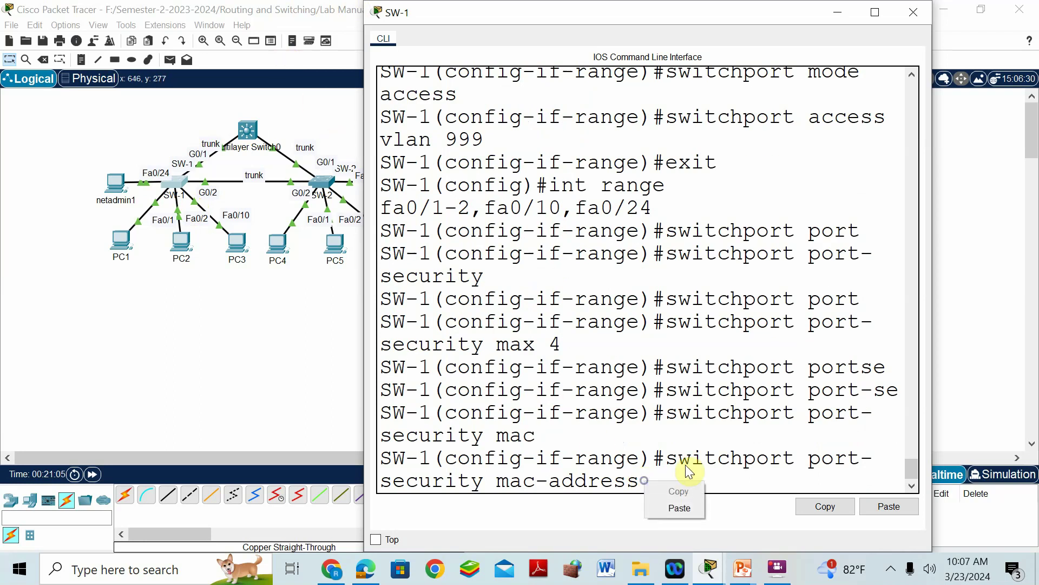
left_click(695, 508)
key("Return")
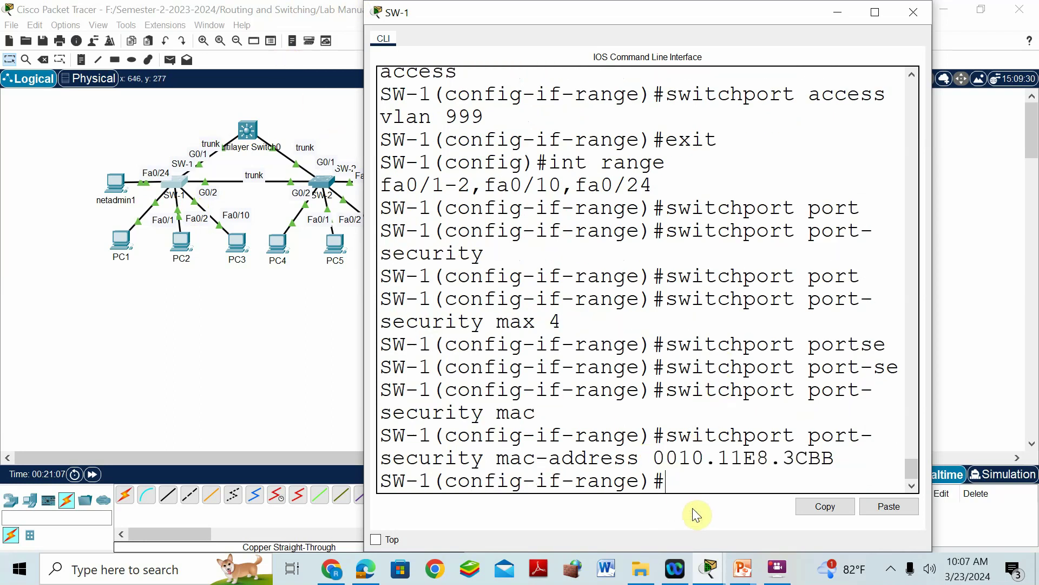
- Check the lab PDF in Edge, then enable sticky MAC learning on SW-1's selected ports with switchport port-security mac-addres sticky
left_click(366, 569)
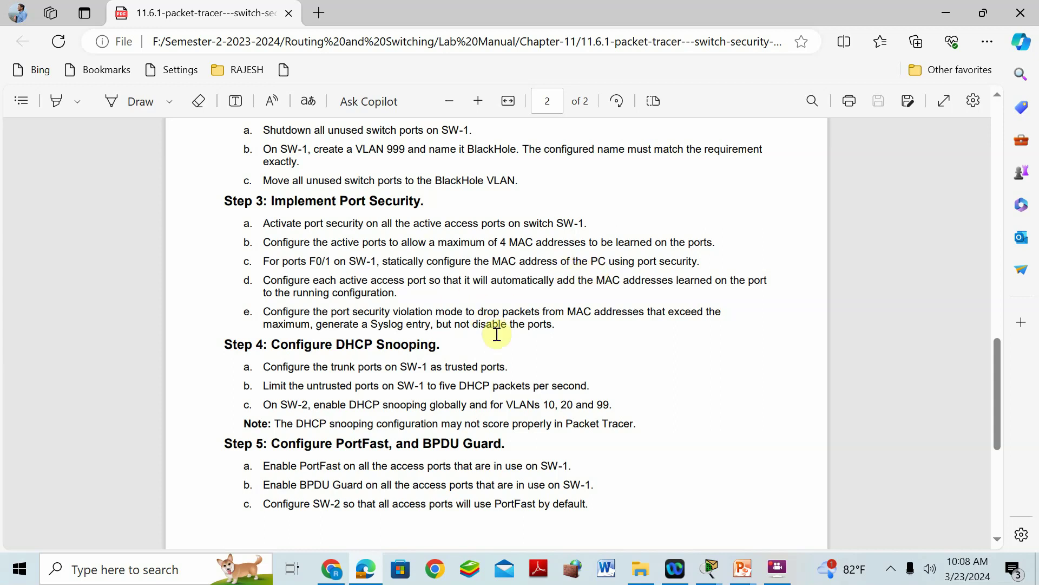
mouse_move(709, 569)
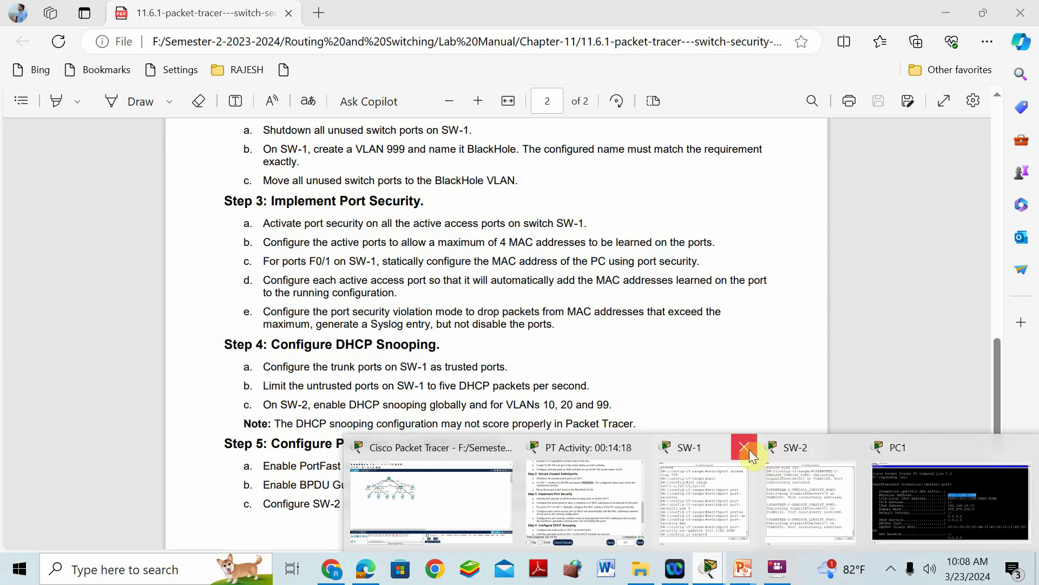
left_click(678, 454)
type("switchport ")
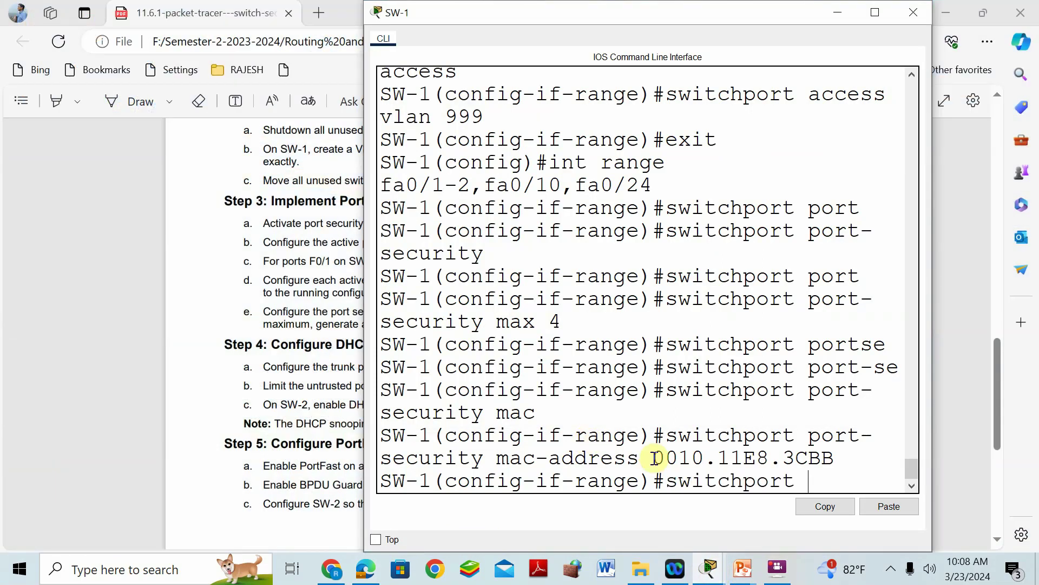
type("port-sec")
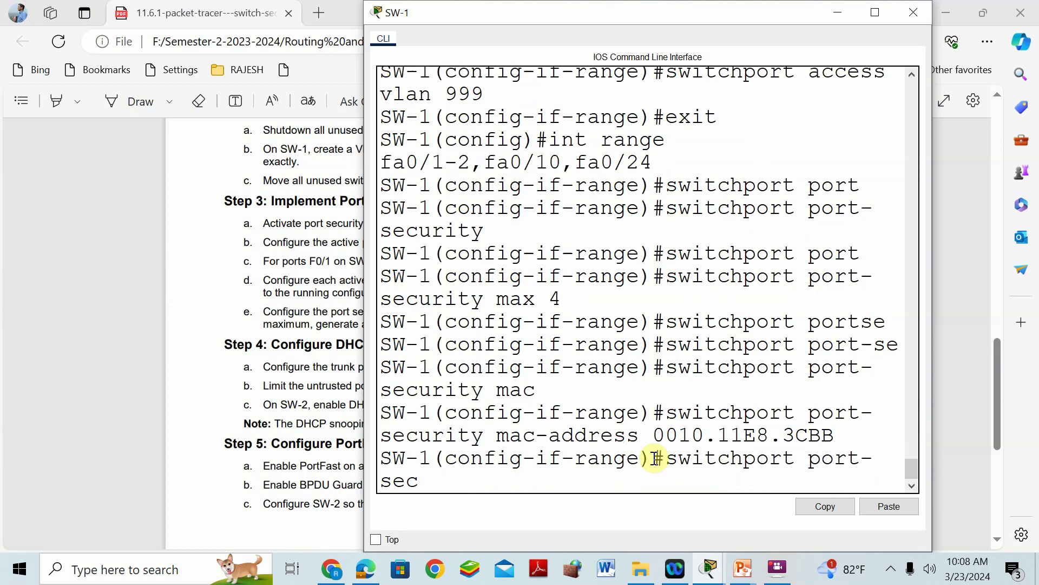
type("urity mac")
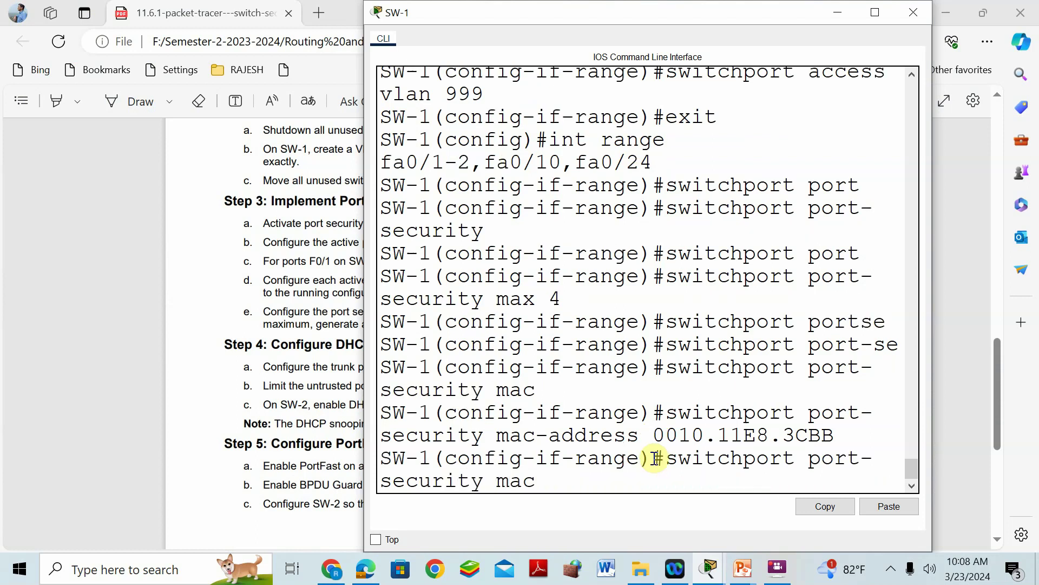
type("-addres sticky")
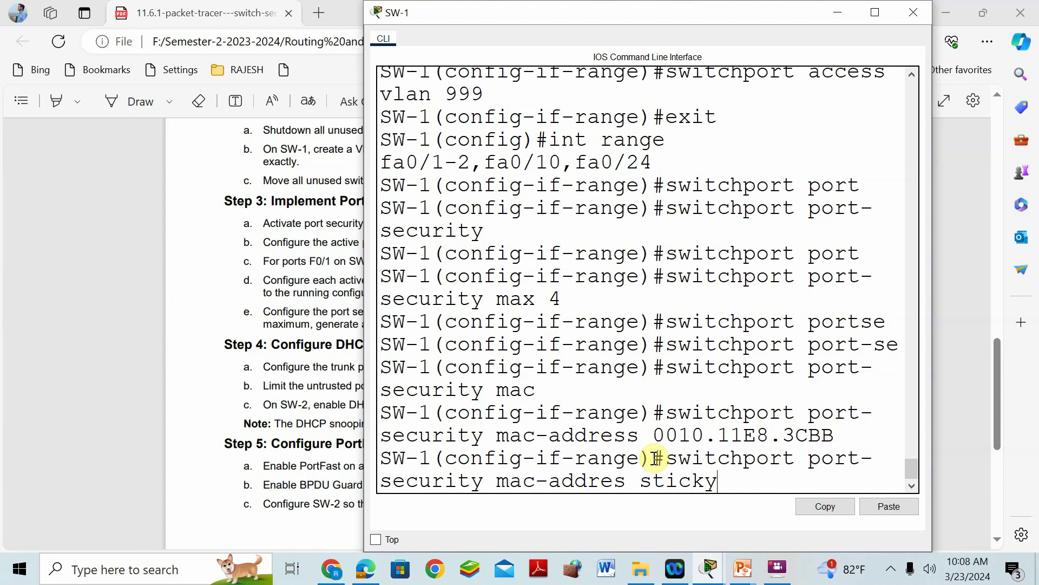
key("Return")
- Set the violation mode on the selected SW-1 ports with switchport port-security violation restrict
type("switchp")
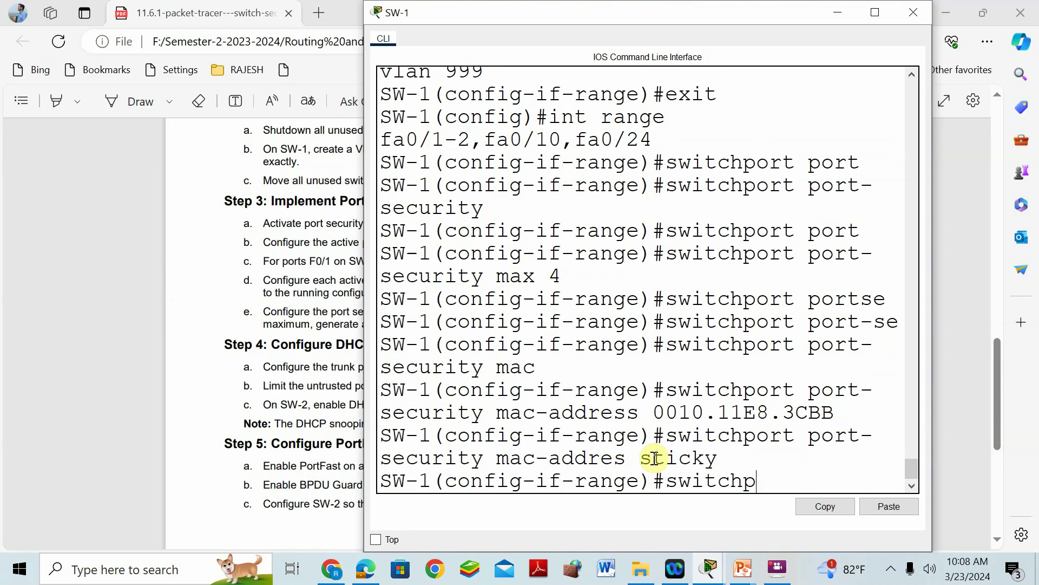
type("ort port-securit")
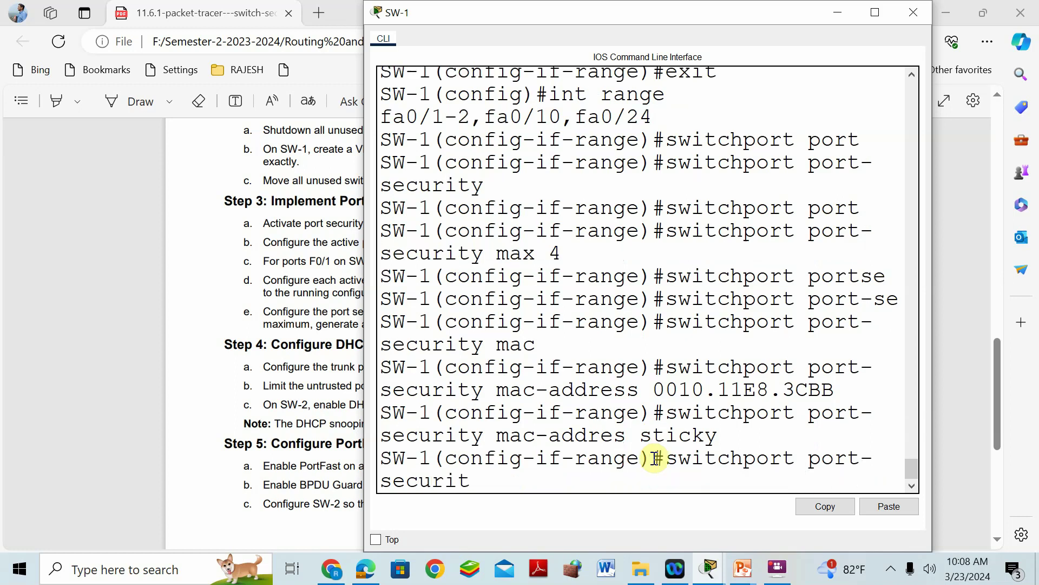
type("y vilomation")
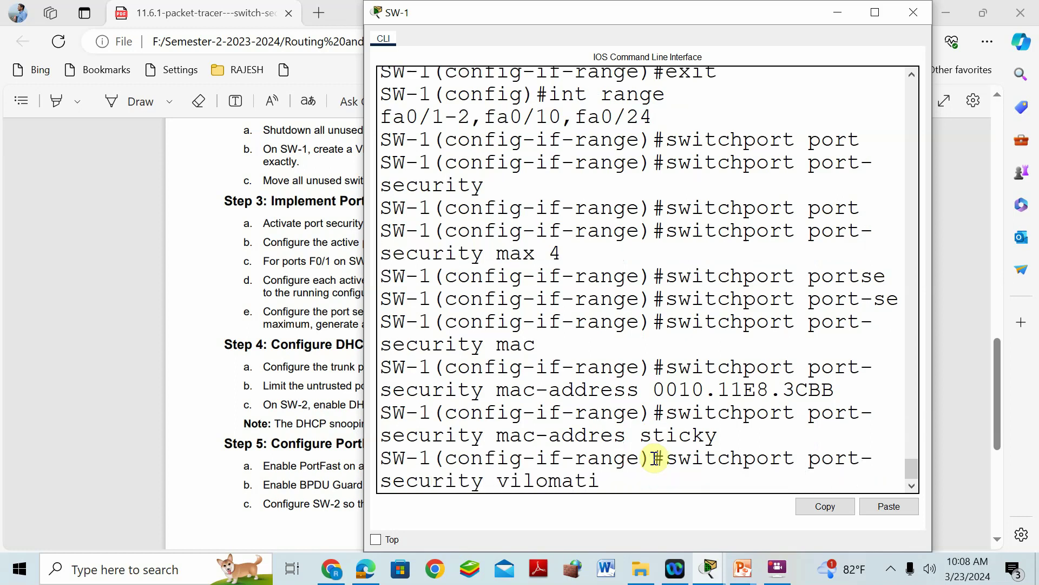
key("BackSpace")
key("BackSpace")
key("BackSpace")
key("BackSpace")
key("BackSpace")
key("BackSpace")
key("BackSpace")
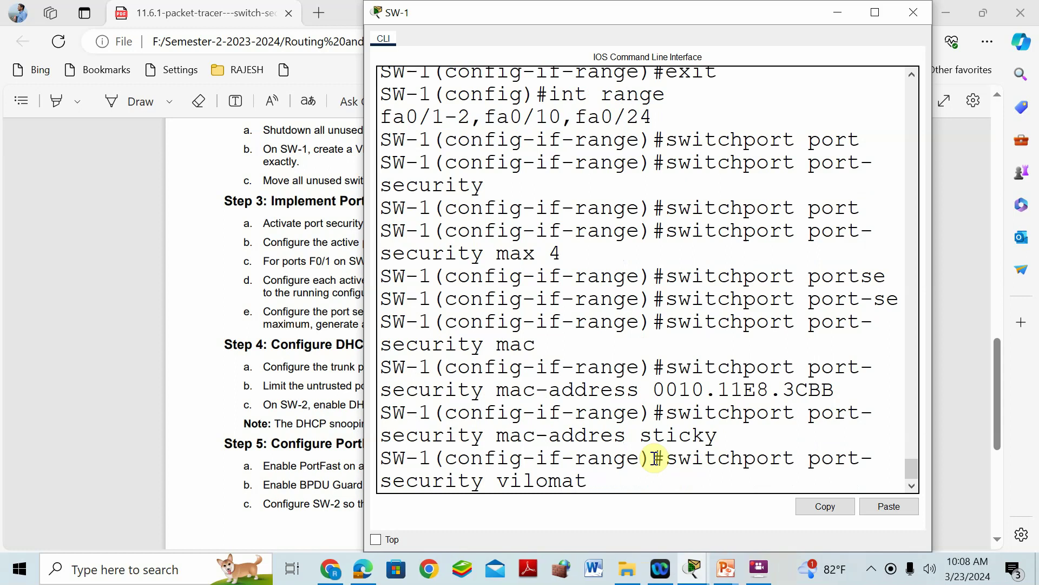
key("BackSpace")
type("olation res")
key("Tab")
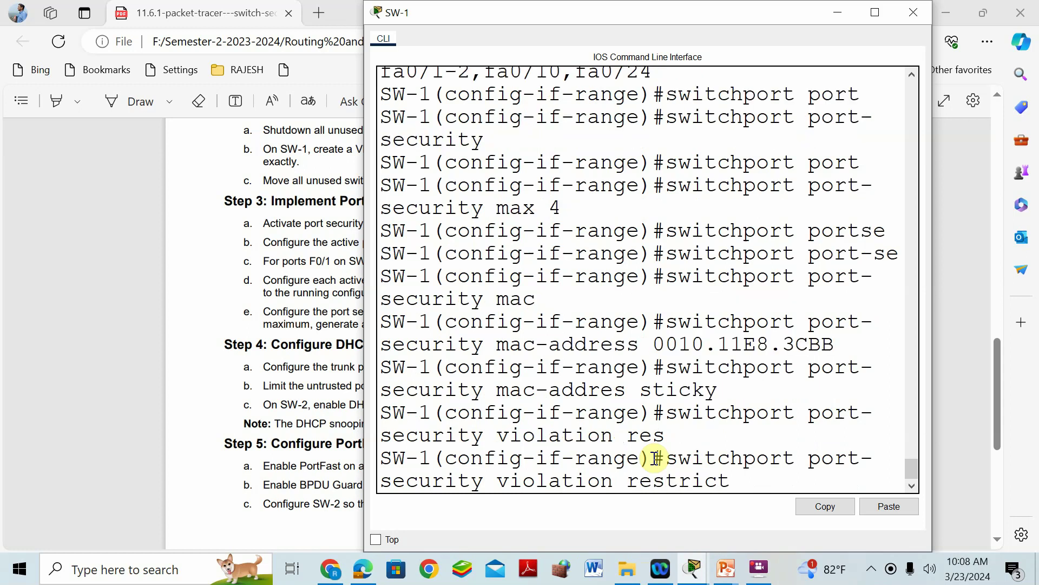
key("Return")
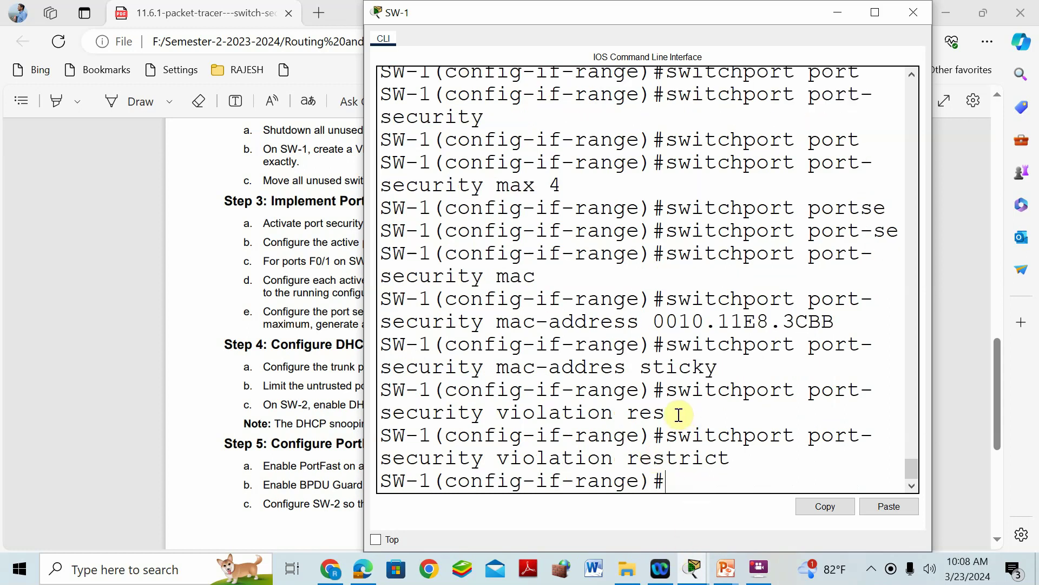
left_click_drag(666, 390, 673, 415)
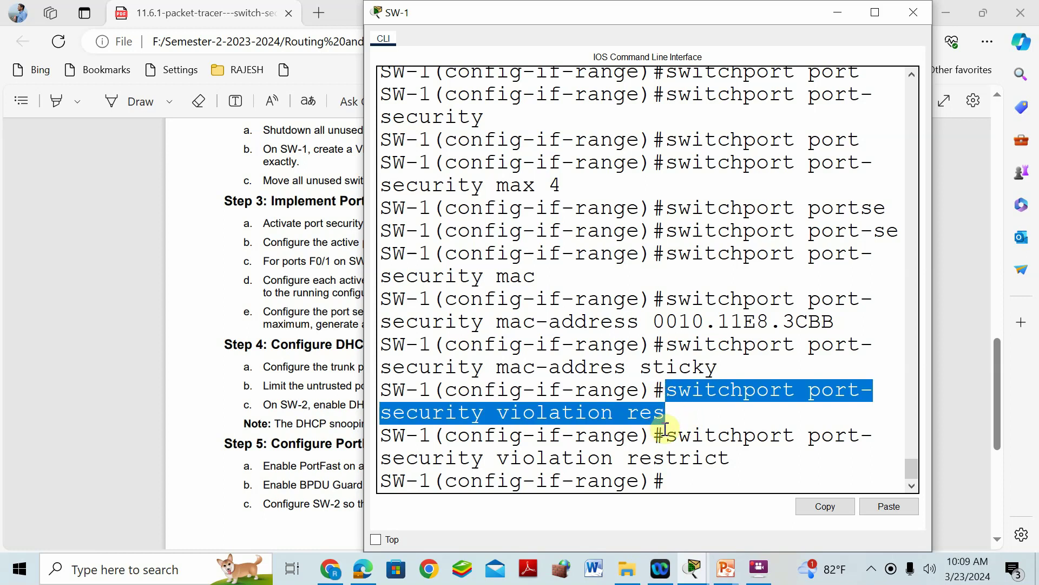
left_click_drag(665, 435, 736, 465)
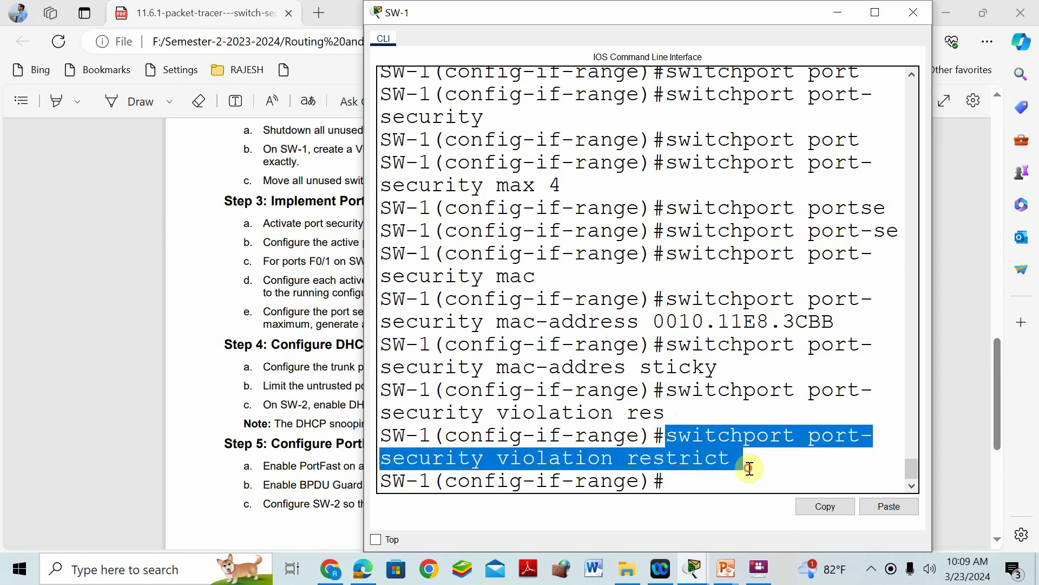
left_click(709, 479)
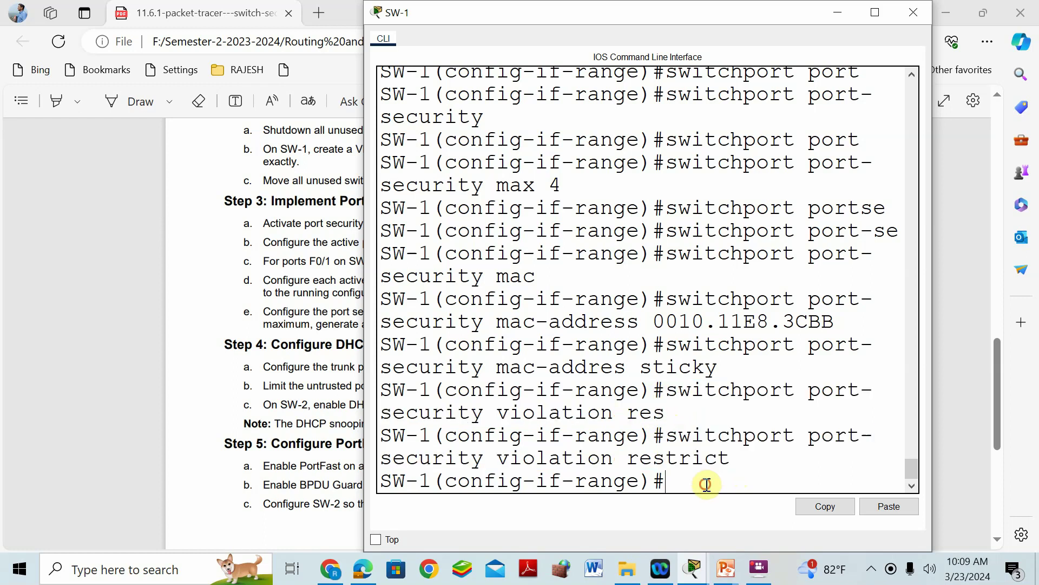
- Check the completion in the PT Activity window and read the Step 4 Configure DHCP Snooping instructions in the lab PDF in Edge
left_click(267, 265)
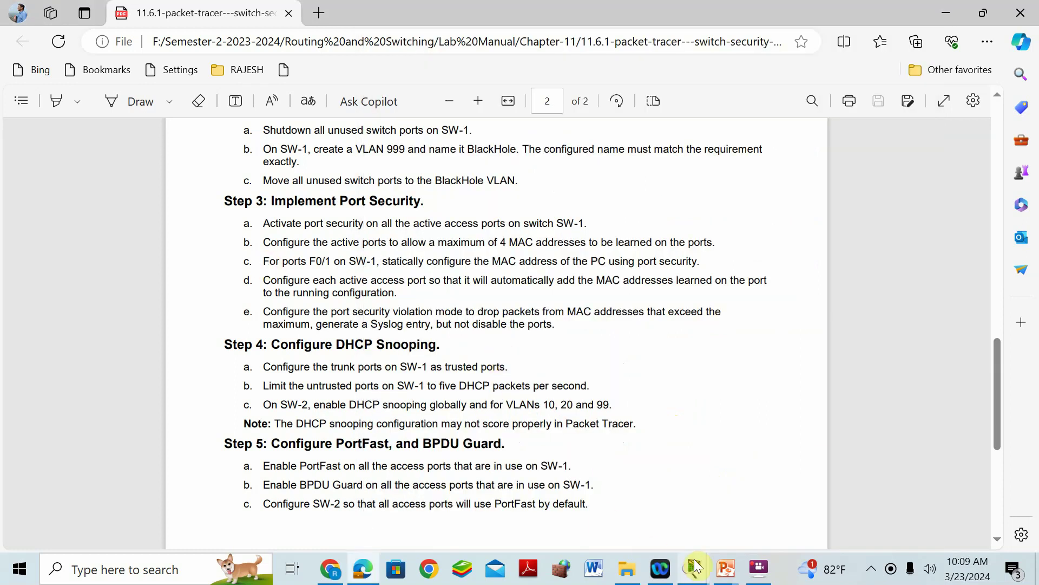
mouse_move(694, 567)
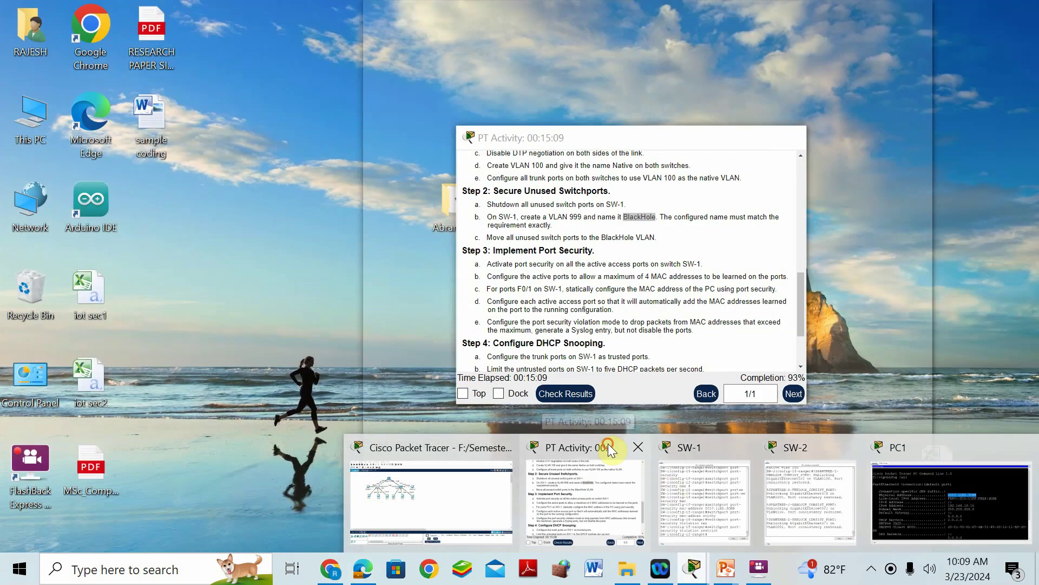
left_click(609, 443)
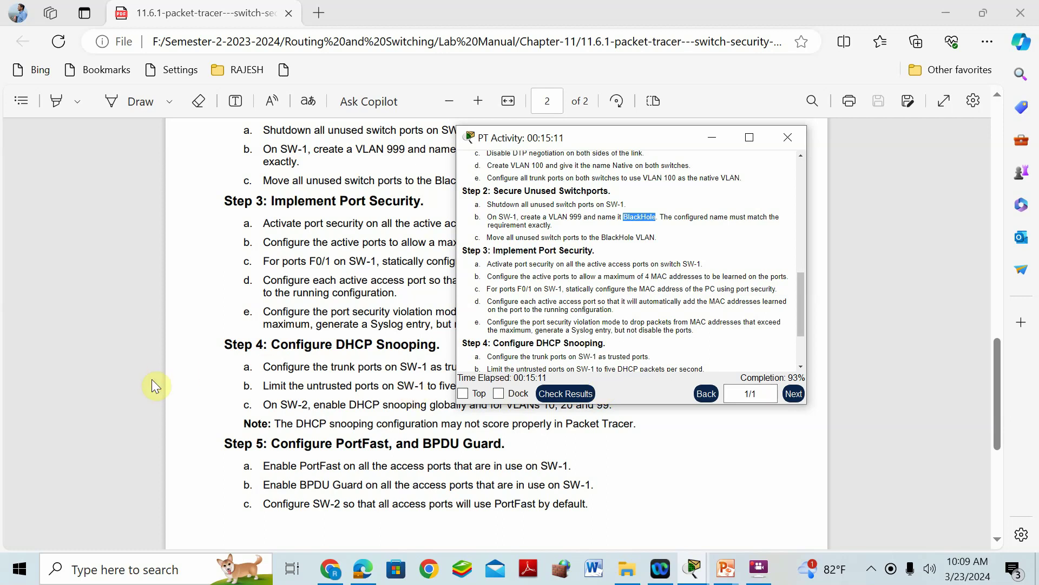
left_click(197, 386)
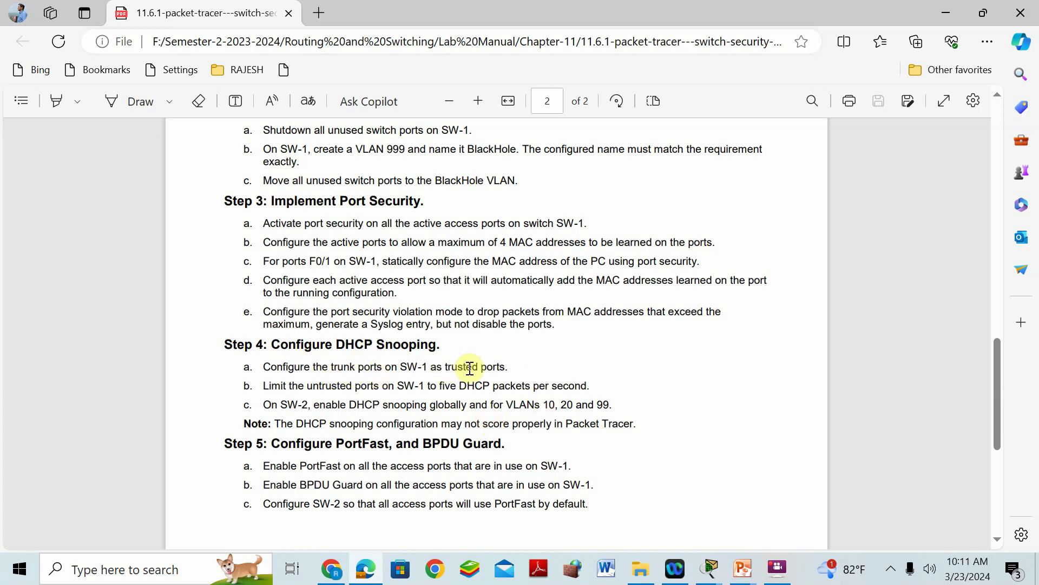
- Open the SW-1 console, leave the current port range and enter configuration of interface range g0/1-2
mouse_move(698, 578)
left_click(433, 441)
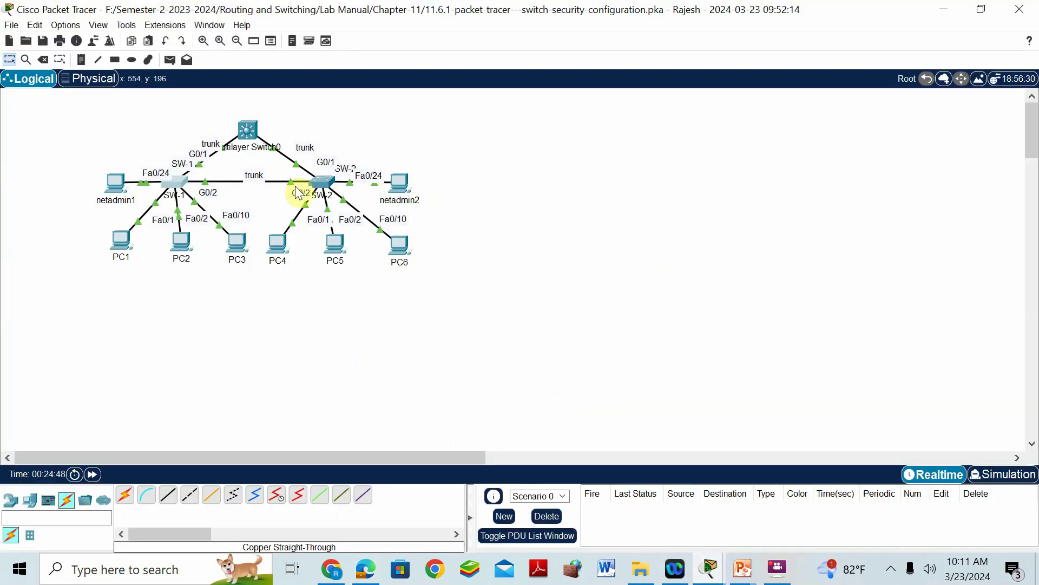
left_click(175, 179)
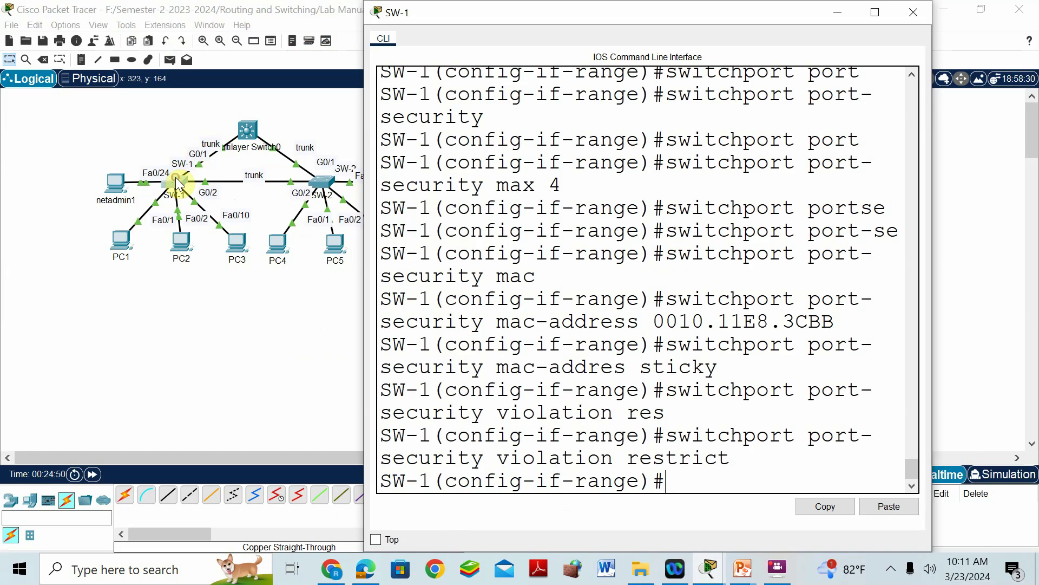
type("exi")
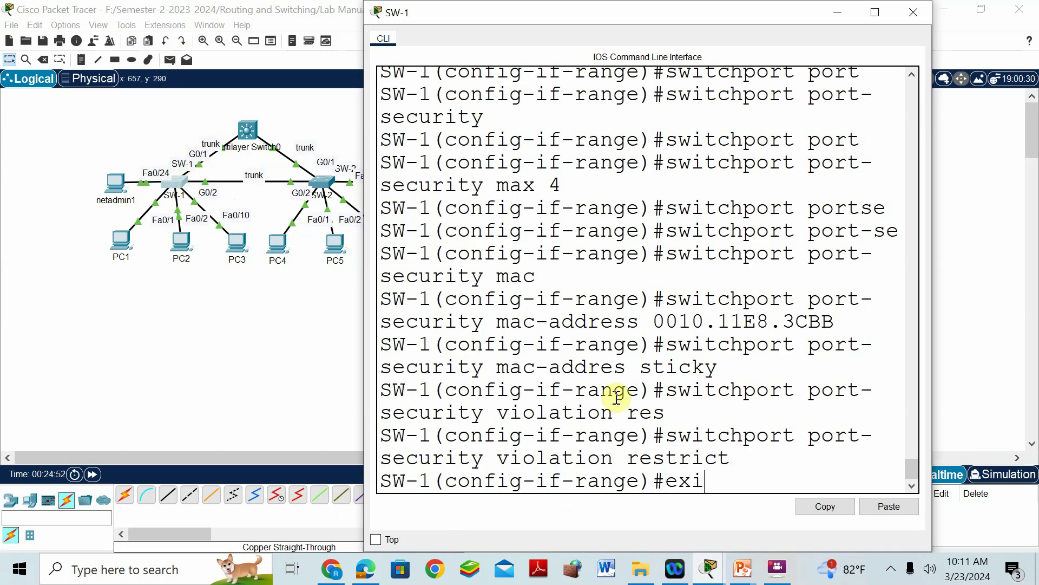
type("t")
key("Return")
type("int rab")
key("BackSpace")
type("ng g0/1-")
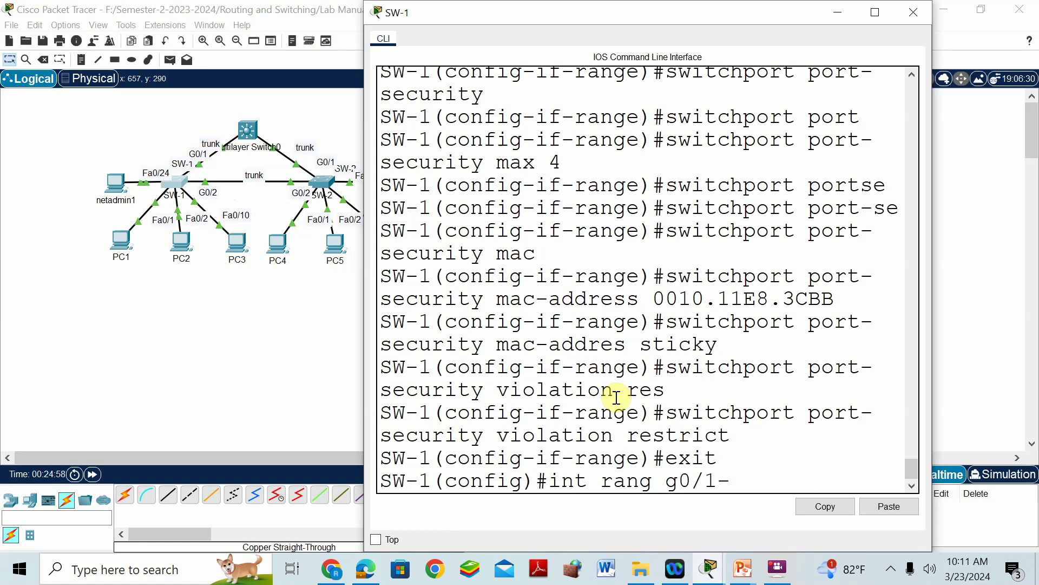
type("2")
key("Return")
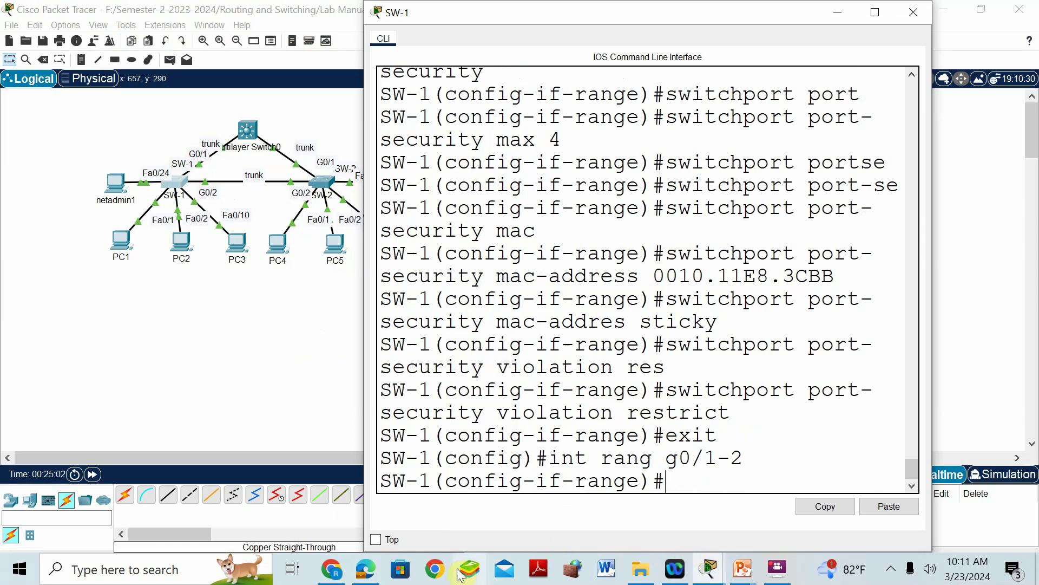
- Check the lab PDF and the Steps to Implement DHCP Snooping slide in PowerPoint, then enable ip dhcp snooping globally on SW-1
left_click(368, 569)
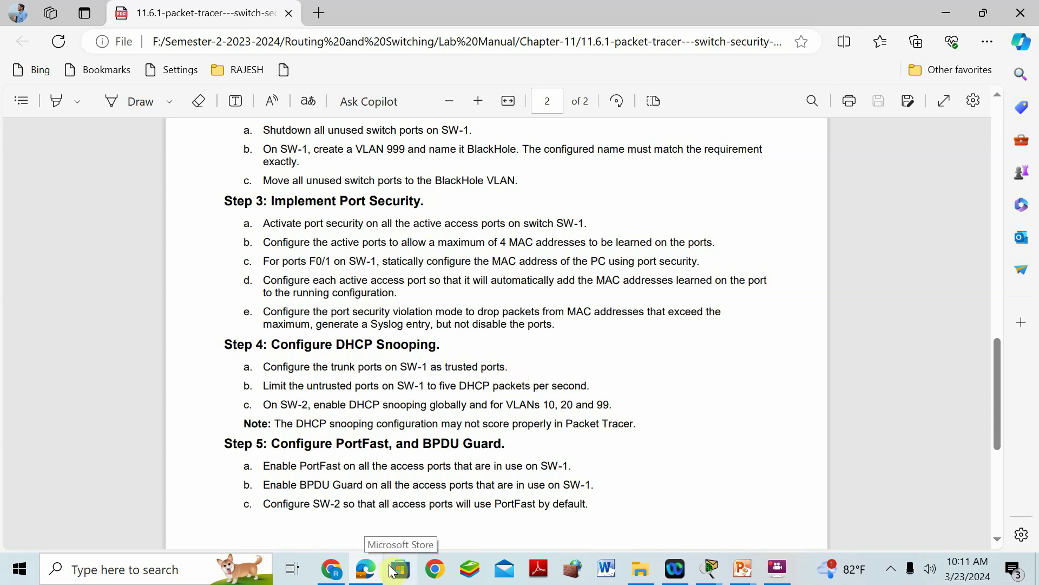
mouse_move(714, 573)
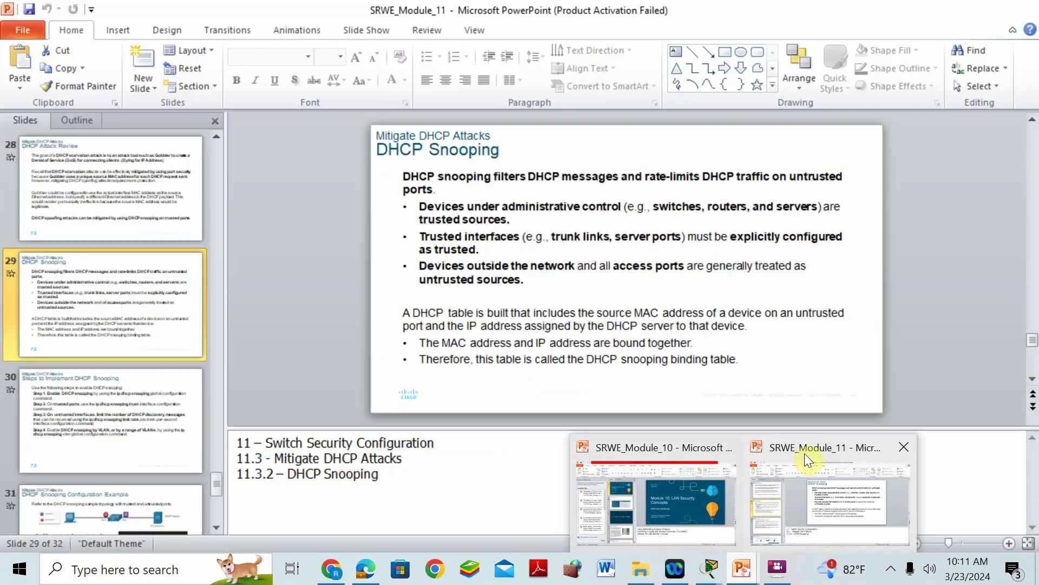
left_click(804, 455)
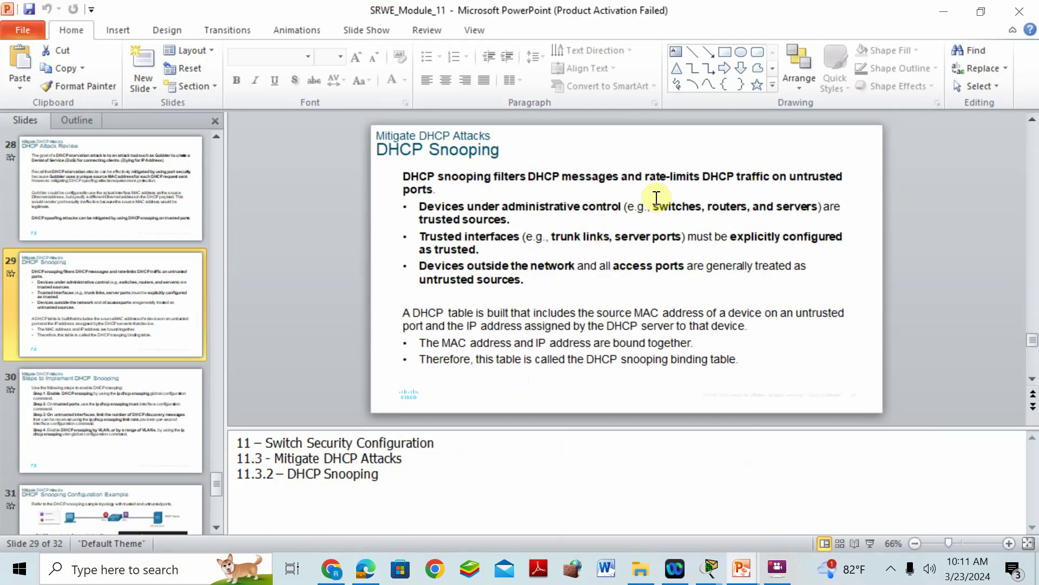
scroll(657, 198, "down", 1)
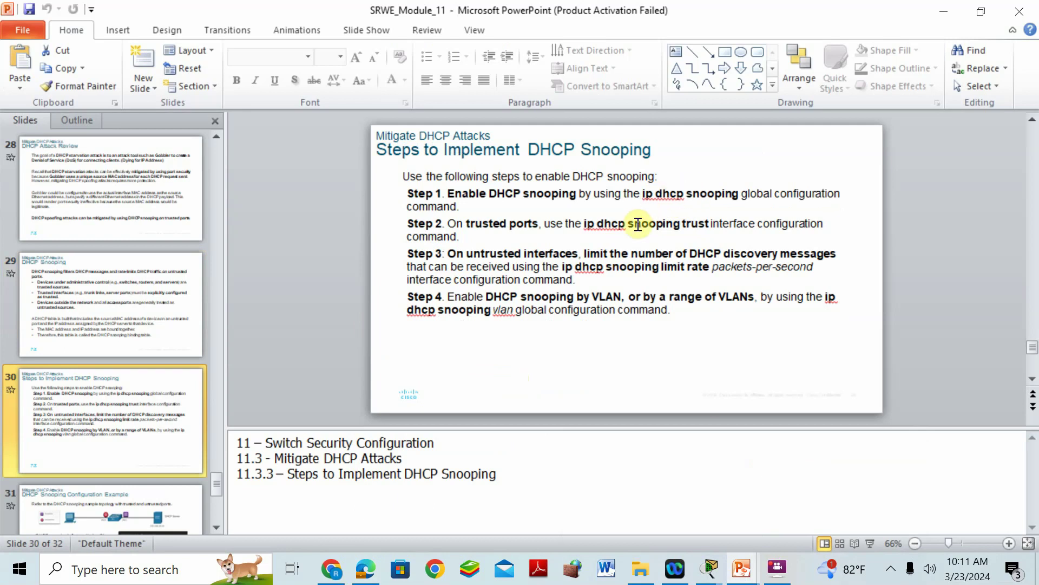
mouse_move(709, 568)
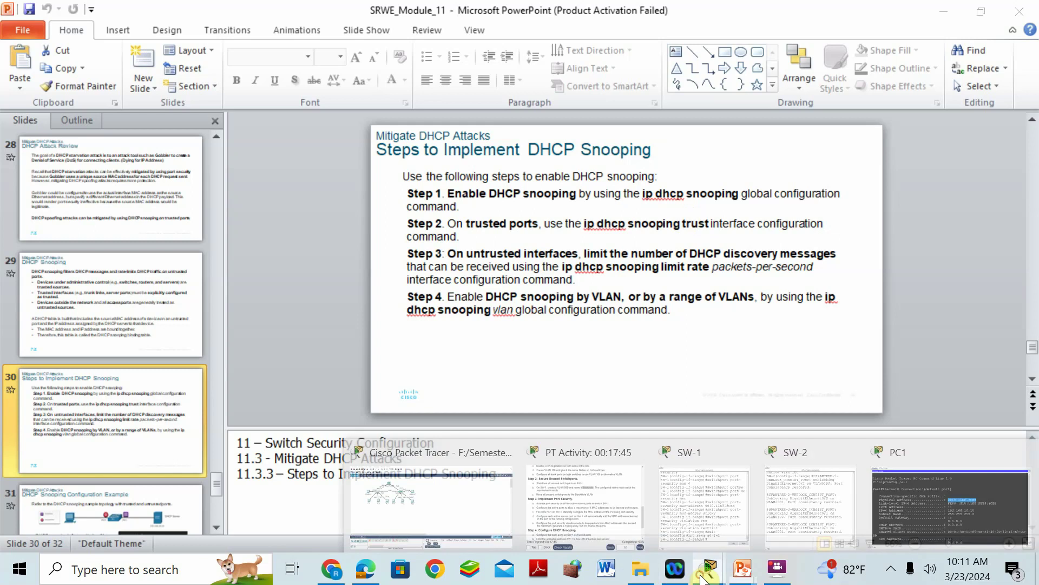
left_click(698, 447)
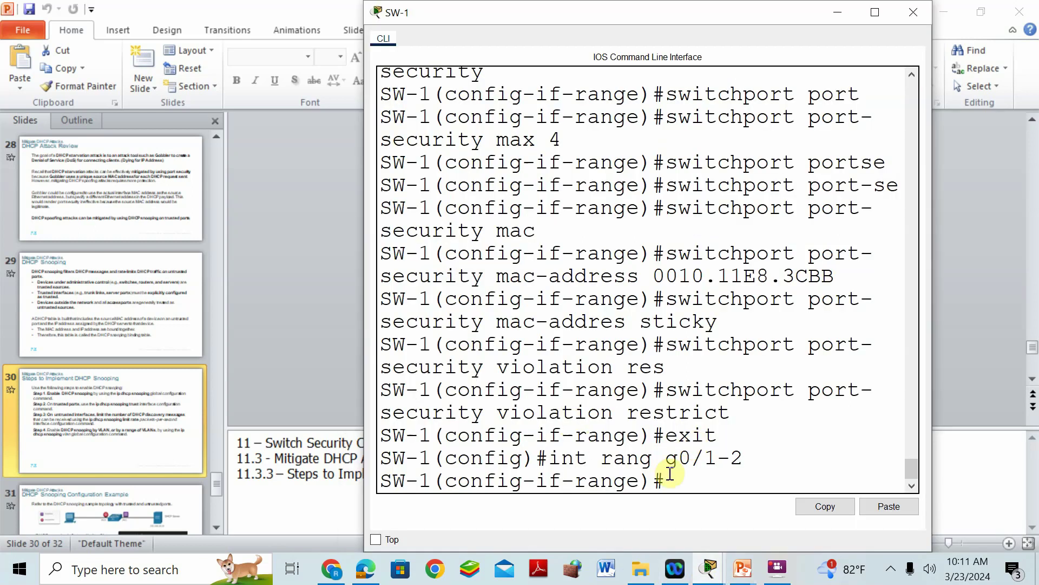
type("exit")
key("Return")
type("ip dh")
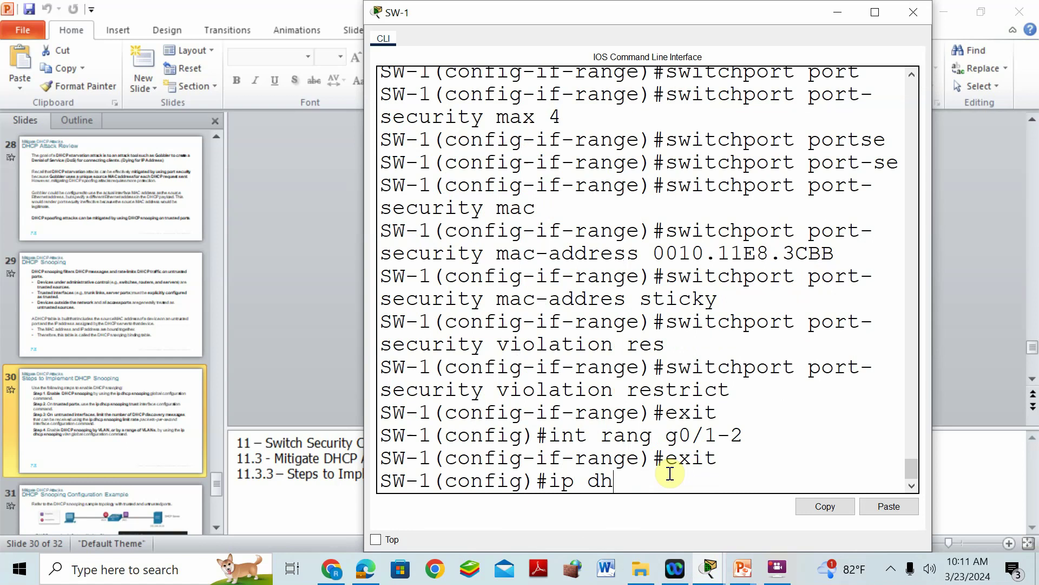
type("cp sn")
key("Tab")
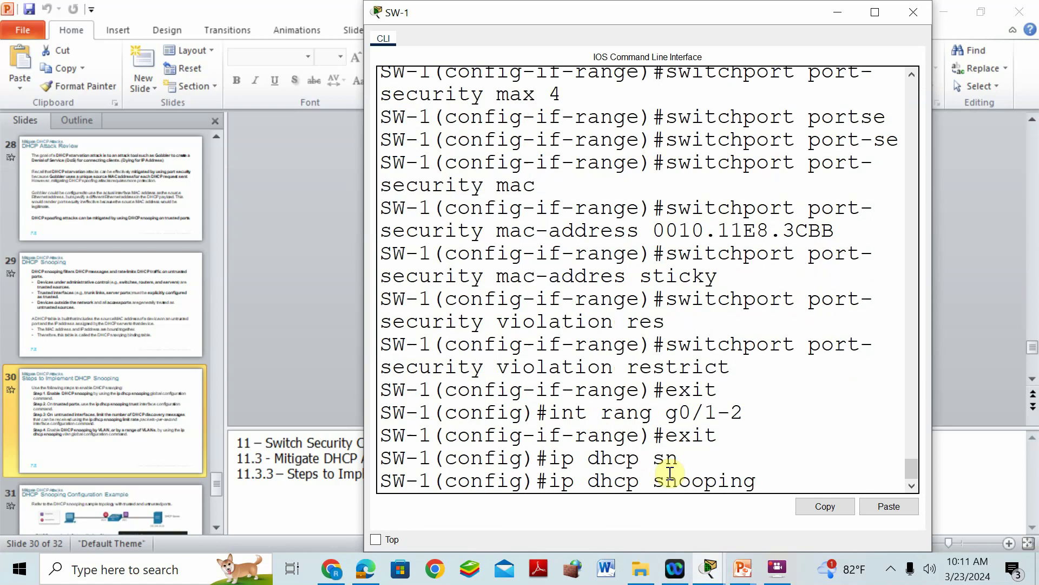
key("Return")
- Configure SW-1's trunk ports g0/1-2 as trusted with ip dhcp snooping trust
type("in")
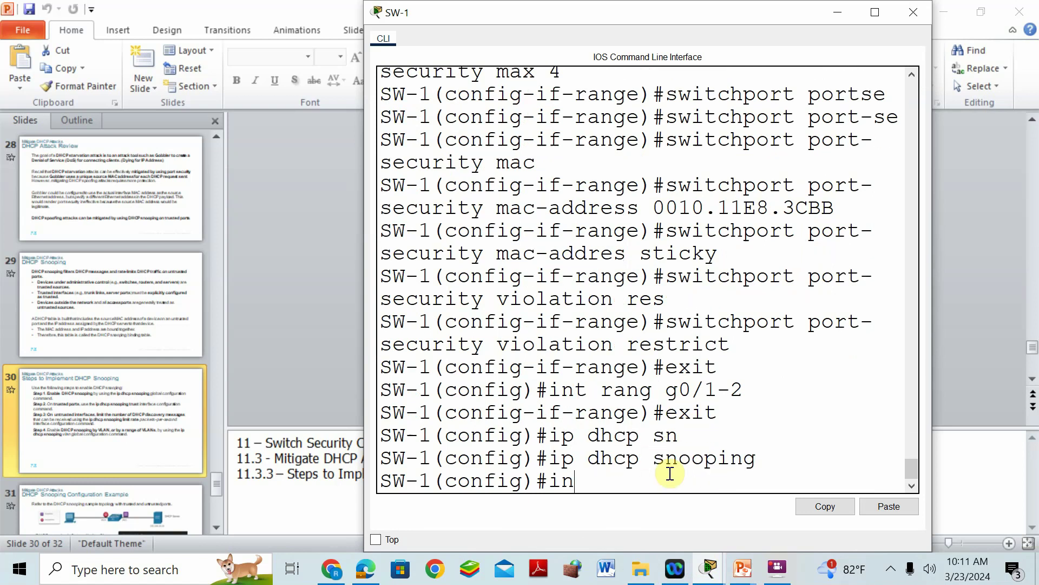
type("t rang")
key("Tab")
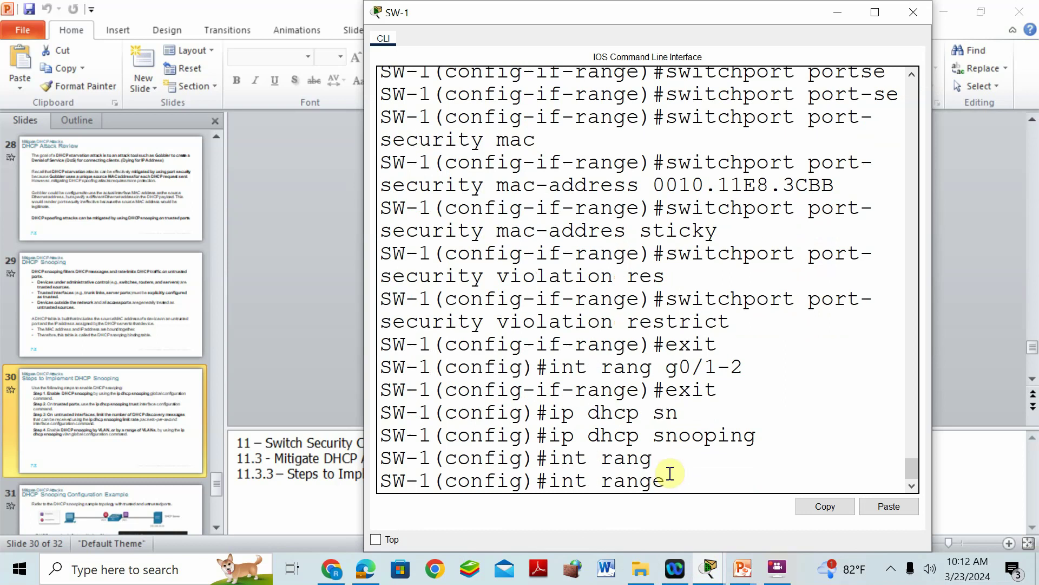
type("g")
type("0/1-2")
key("Return")
type("i")
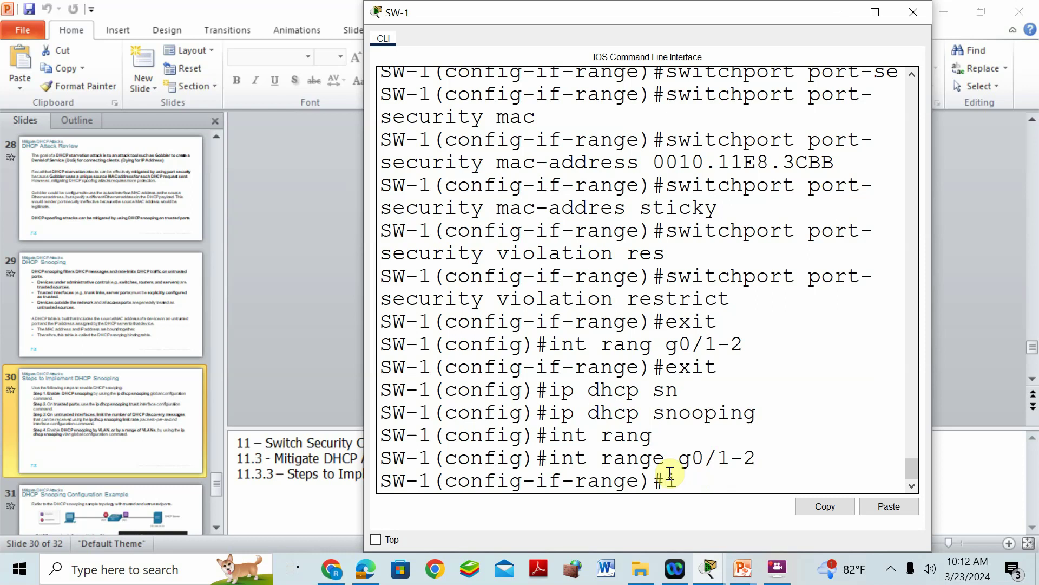
type("p dhcp snoo")
key("Tab")
type("tr")
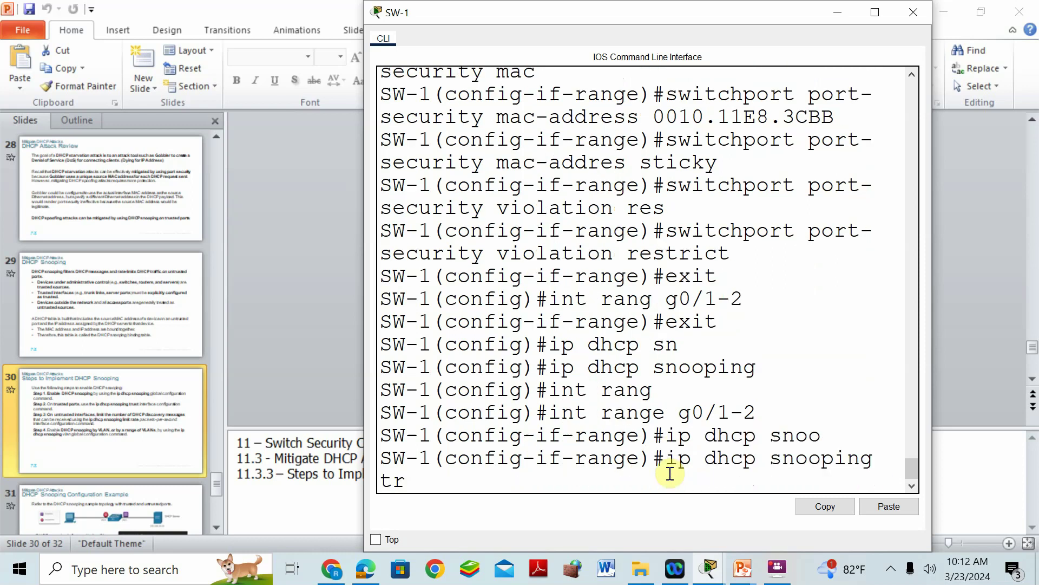
key("Tab")
key("Return")
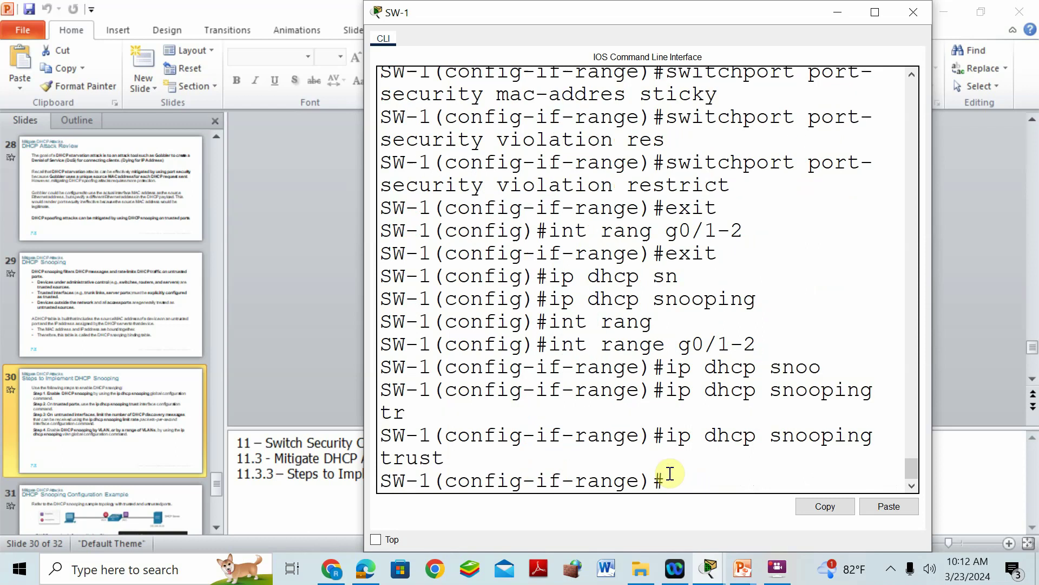
- Check the lab PDF and the topology, then try to select SW-1's access ports with int rangs fa0/1-2,fa0/10,fa0/24
left_click(371, 573)
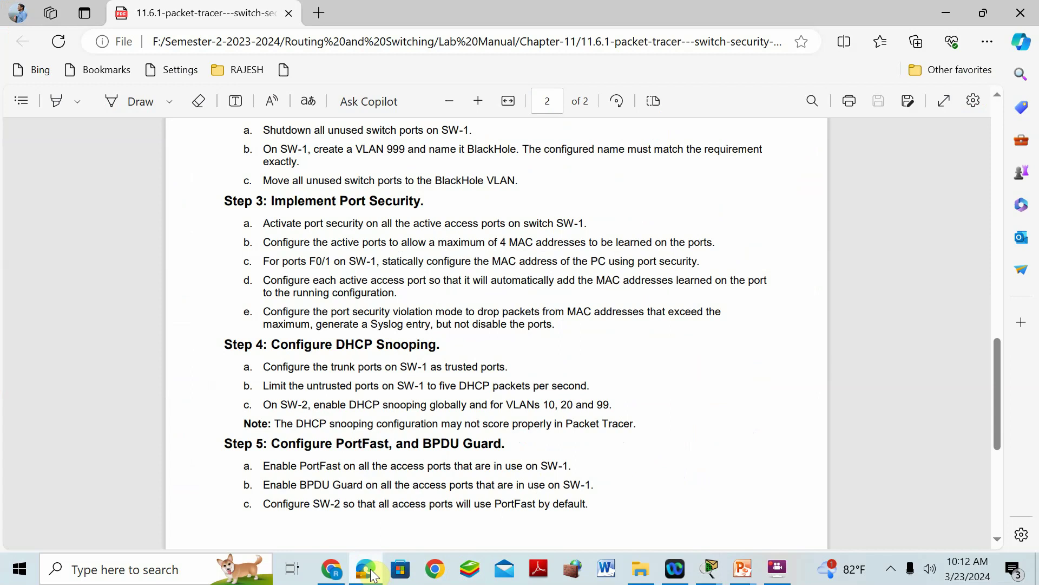
left_click(709, 568)
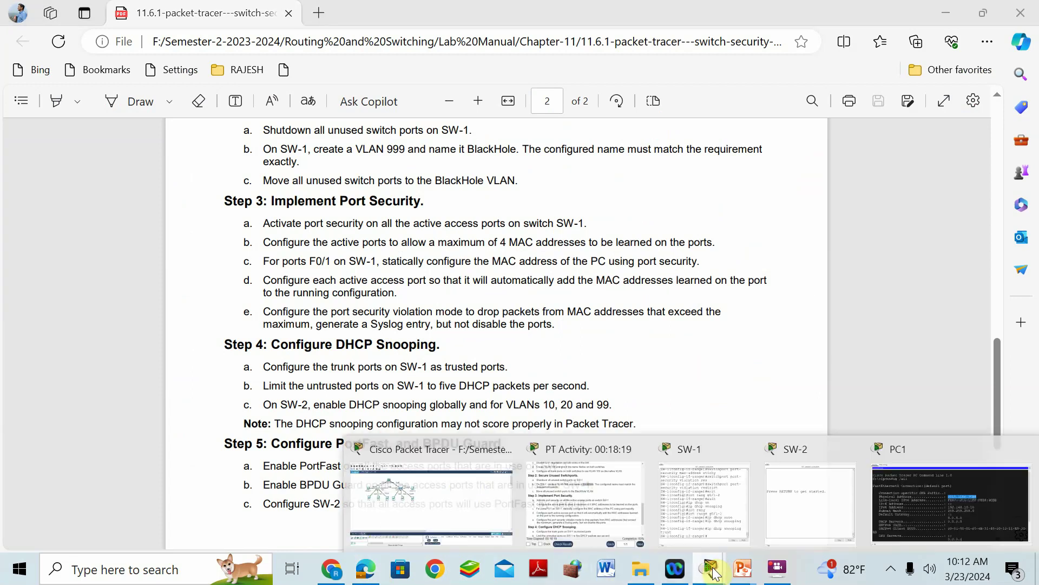
left_click(472, 449)
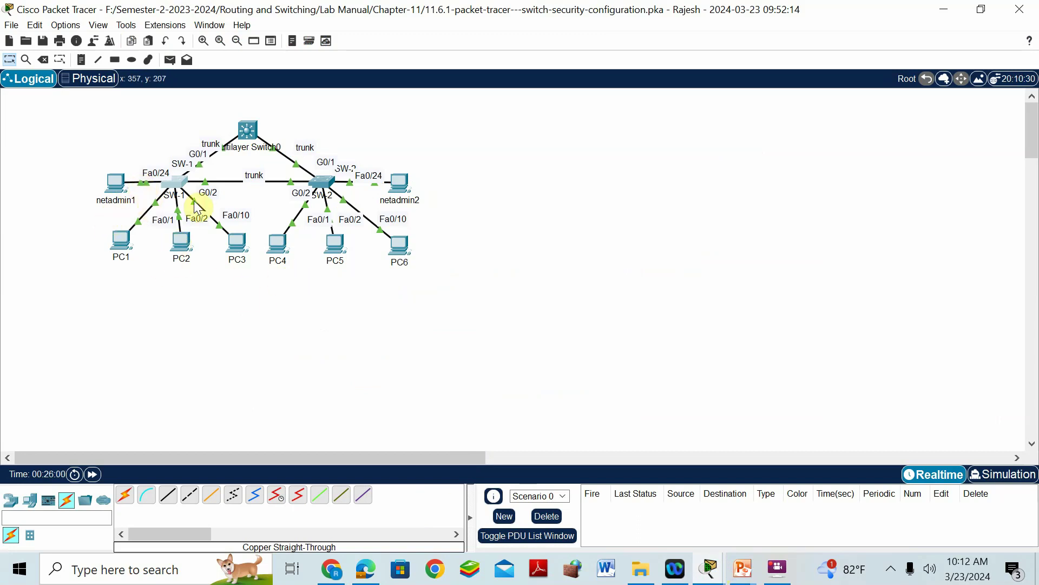
left_click(170, 187)
type("exit")
key("Return")
type("int rangs fa0/1-2,fa0/10")
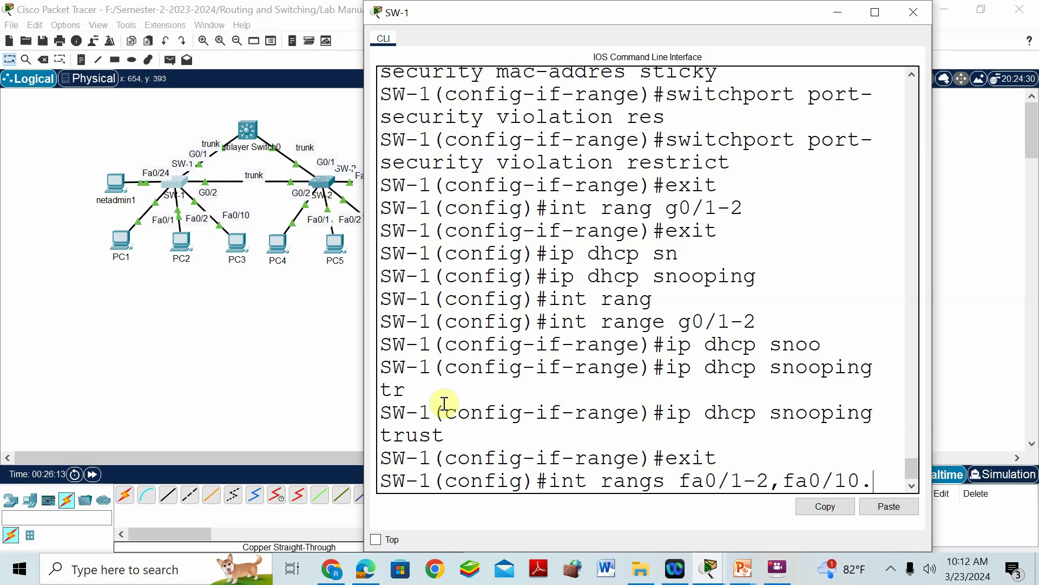
type(",fa0/24")
key("Return")
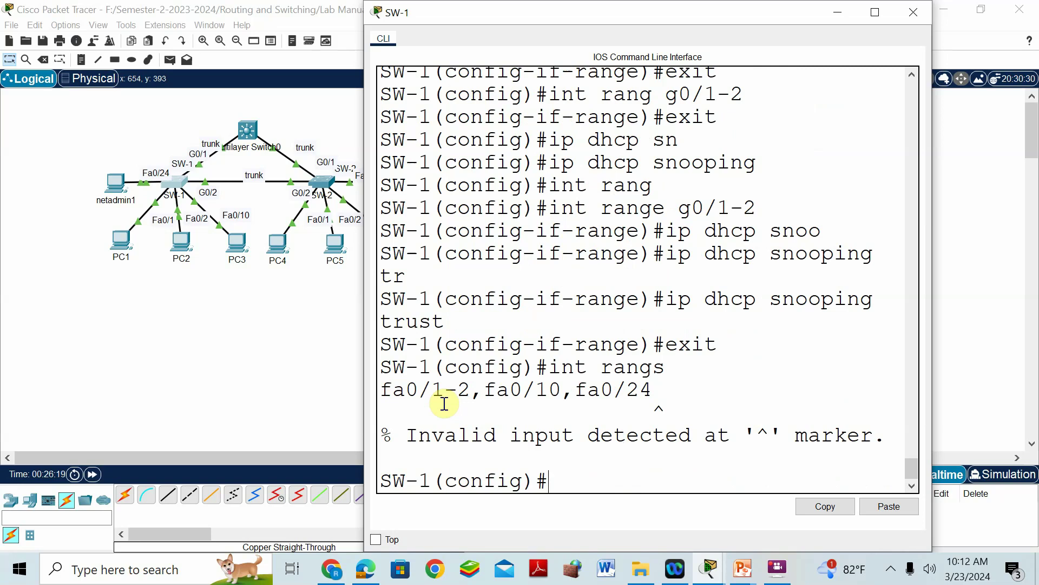
- Recall the interface command and correct it to int range fa0/1-2,fa0/10,fa0/24 on SW-1
key("Up")
key("Left")
key("Left")
key("Left")
key("Left")
key("Left")
key("Left")
key("Left")
key("Left")
key("Left")
key("Left")
key("Left")
key("Left")
key("Left")
key("Left")
key("Left")
key("Left")
key("Left")
key("Left")
key("Left")
key("Left")
key("Left")
key("Left")
key("BackSpace")
type("e")
key("Return")
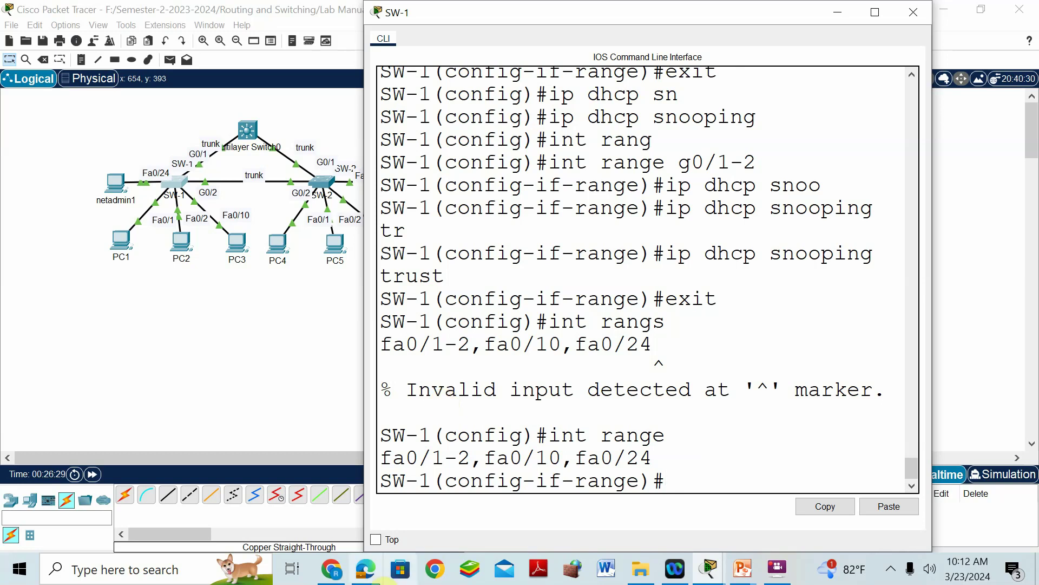
- Check the lab PDF in Edge, then try to limit DHCP packets on SW-1's selected ports with ip dhcp snooping limit 5
left_click(333, 568)
left_click(333, 568)
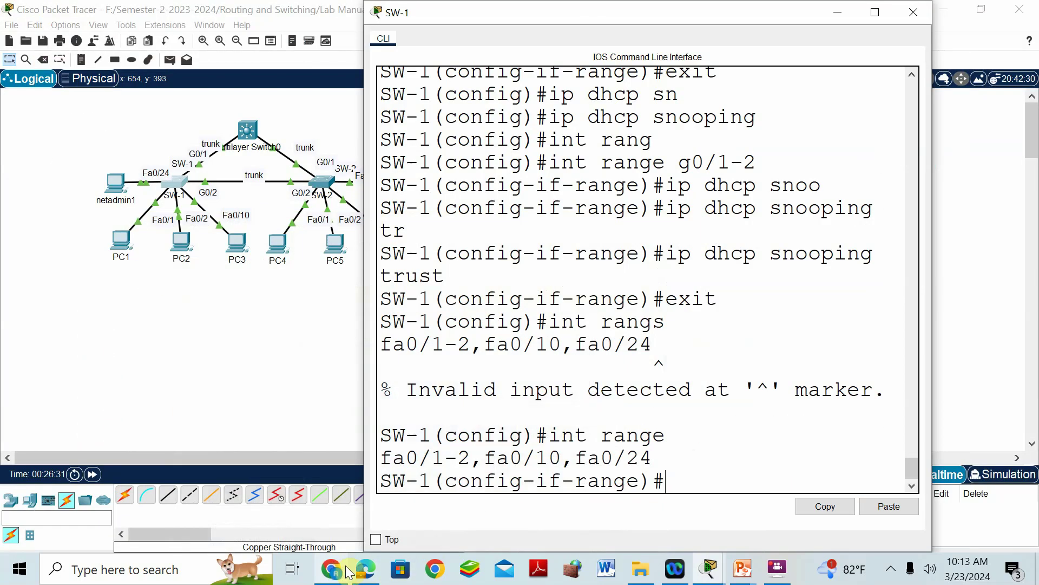
left_click(365, 569)
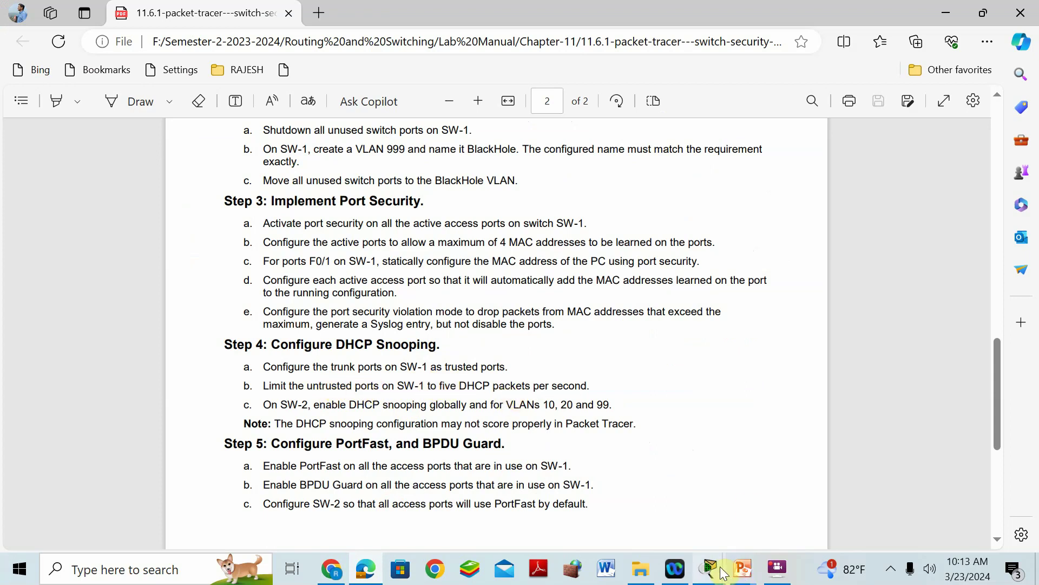
mouse_move(709, 568)
left_click(666, 458)
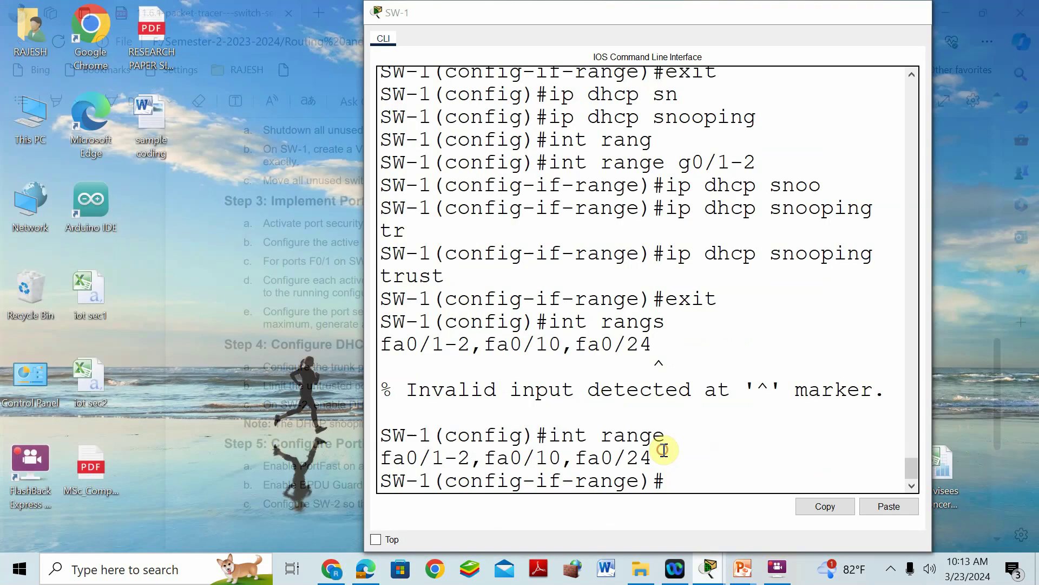
type("ip dhc")
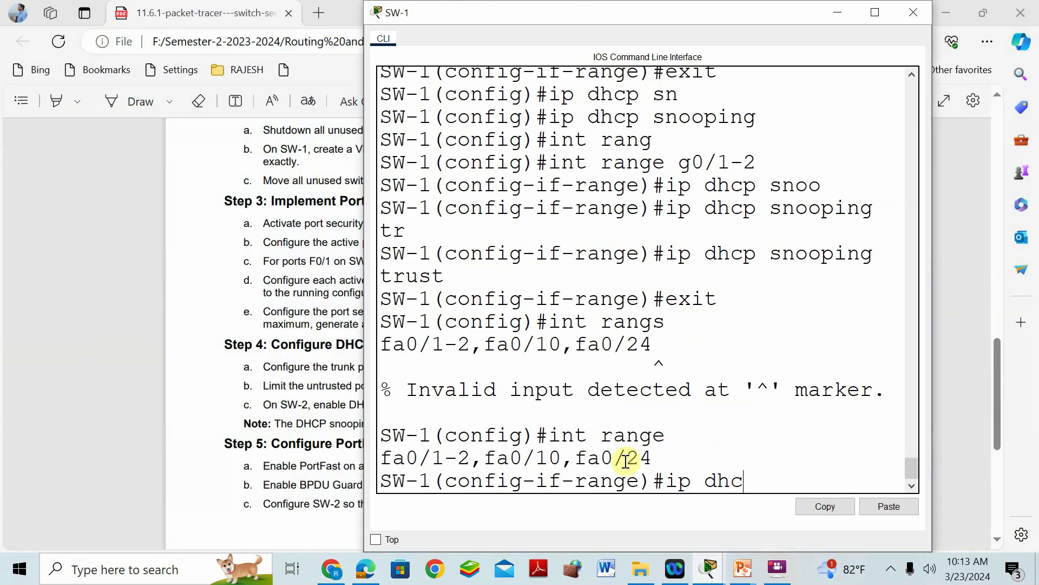
key("Tab")
type("sn")
key("Tab")
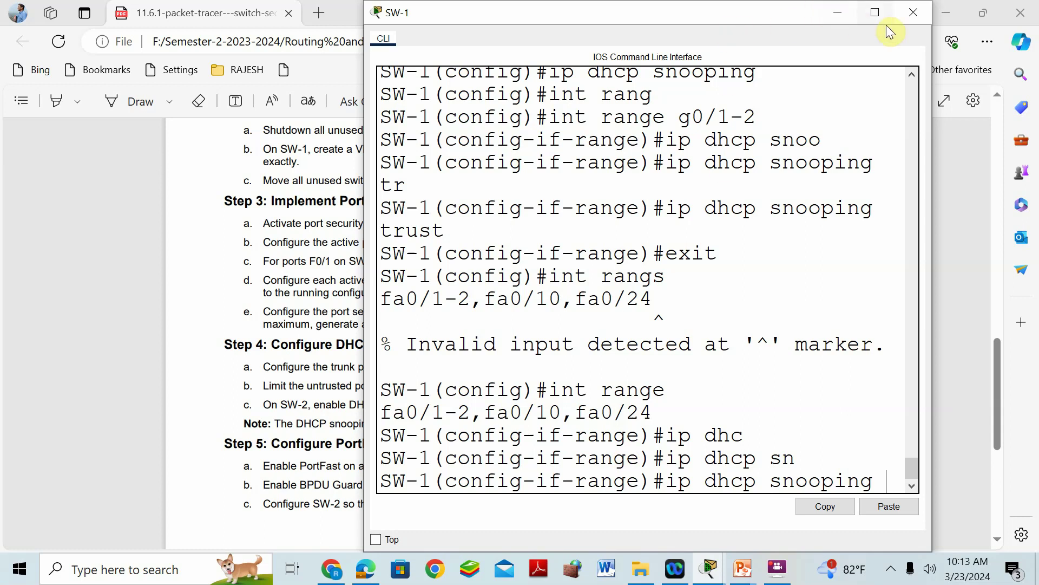
left_click(875, 13)
type("lim")
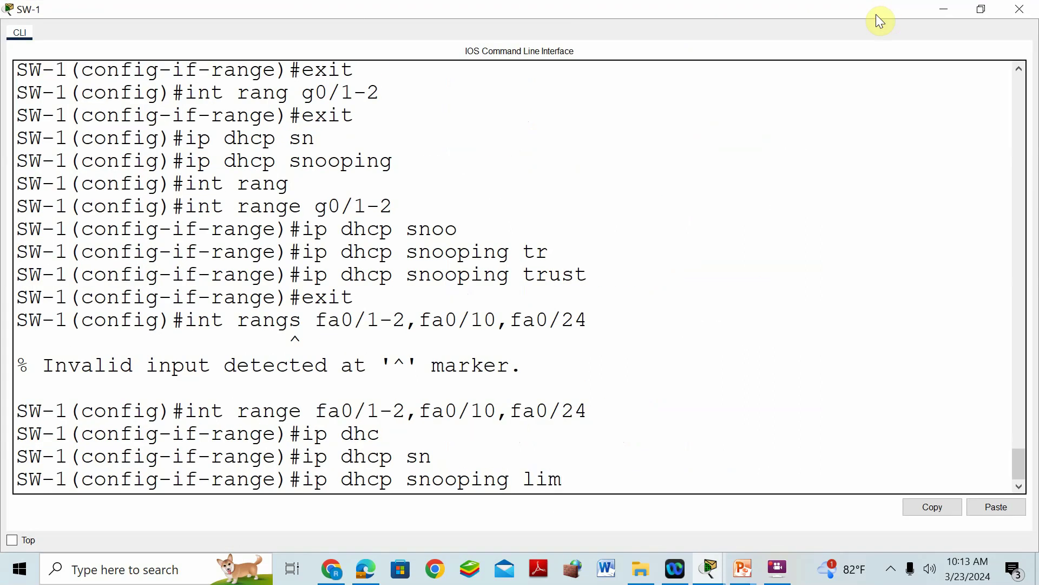
key("Tab")
type("5")
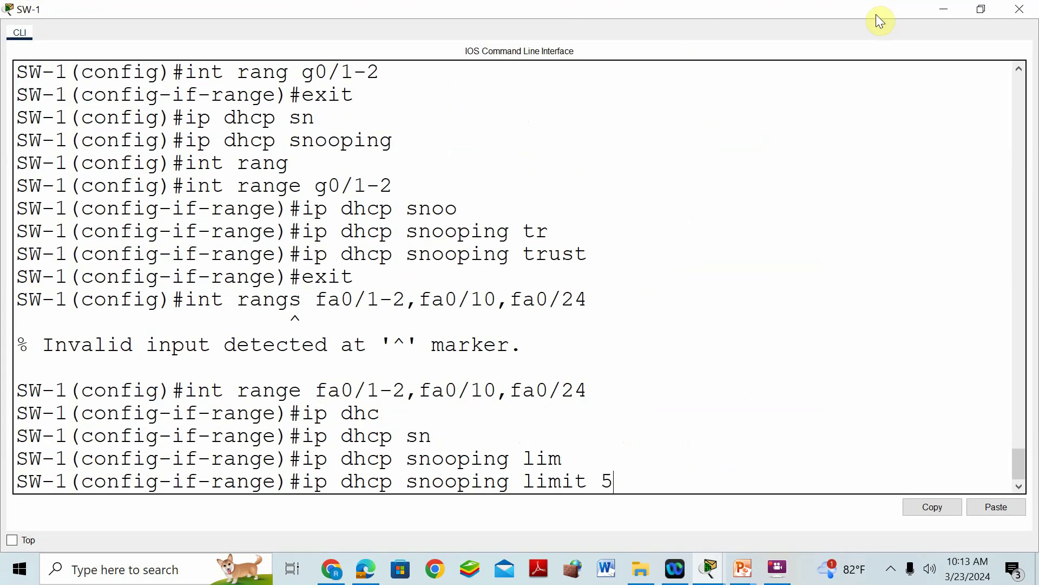
key("Return")
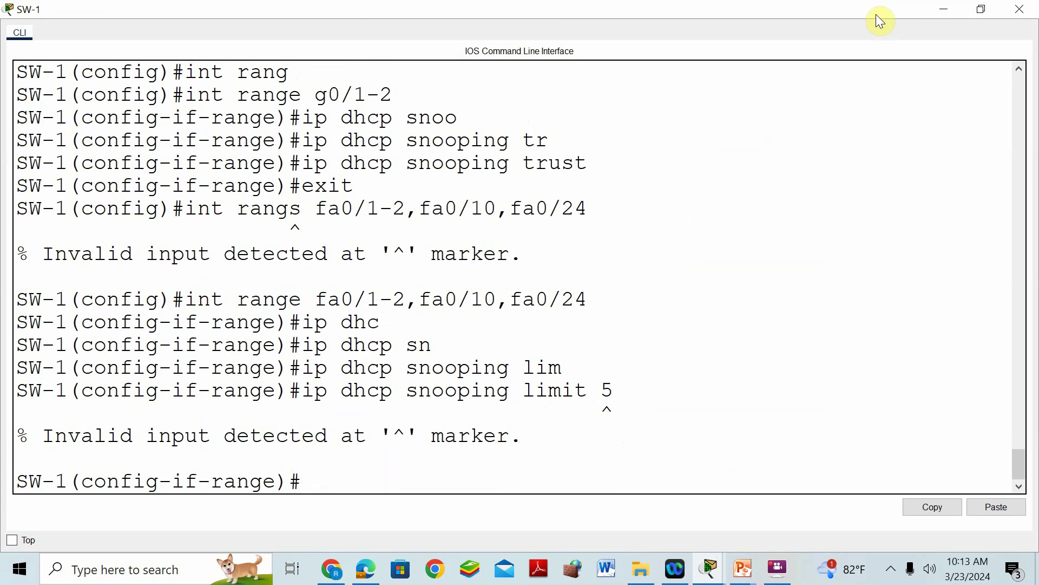
- Look up the option after ip dhcp snooping limit and set ip dhcp snooping limit rate 5 on SW-1's selected access ports
key("Up")
type("?")
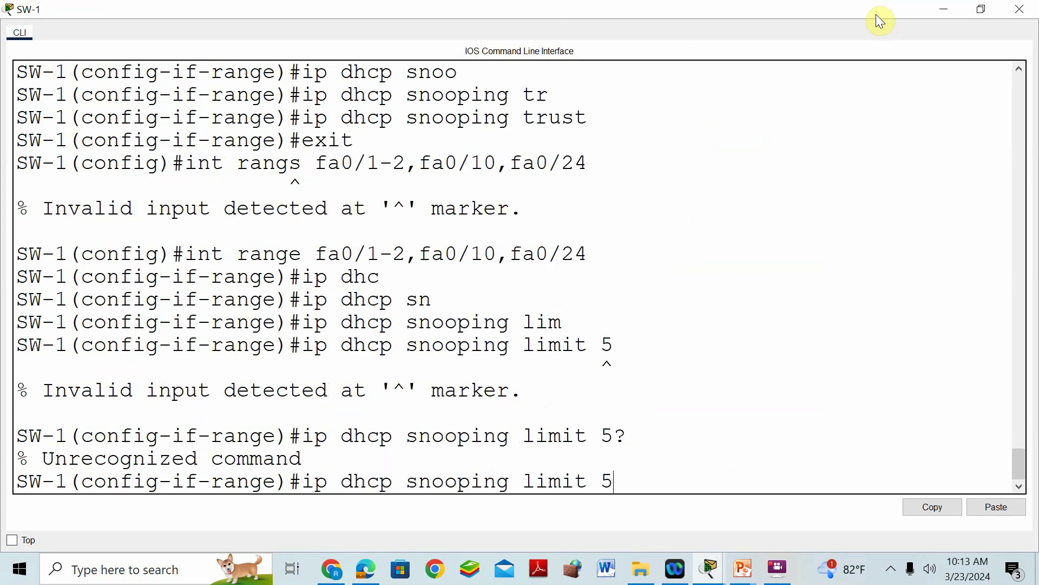
key("BackSpace")
type("?")
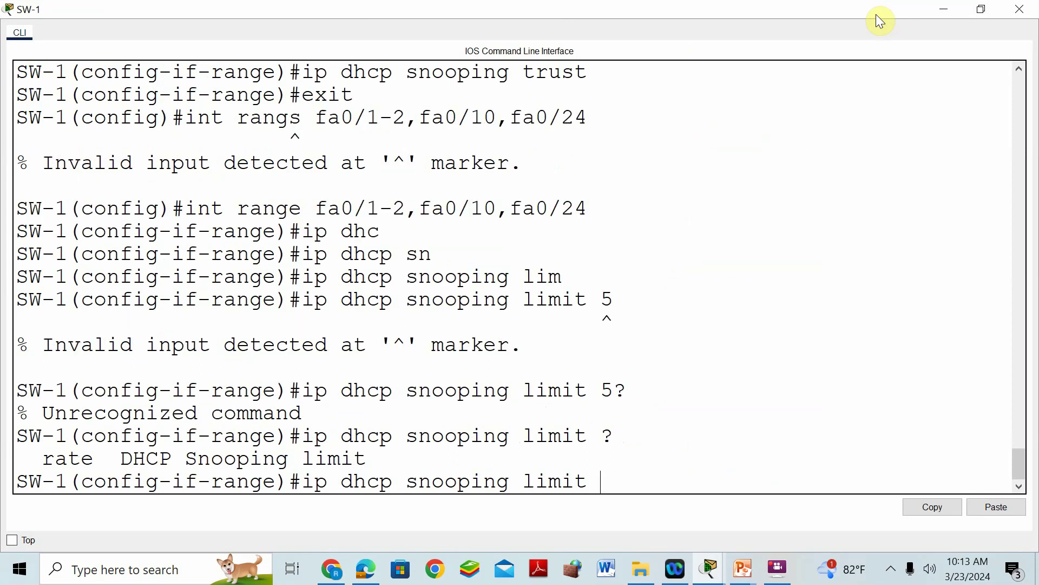
type("rat")
key("Tab")
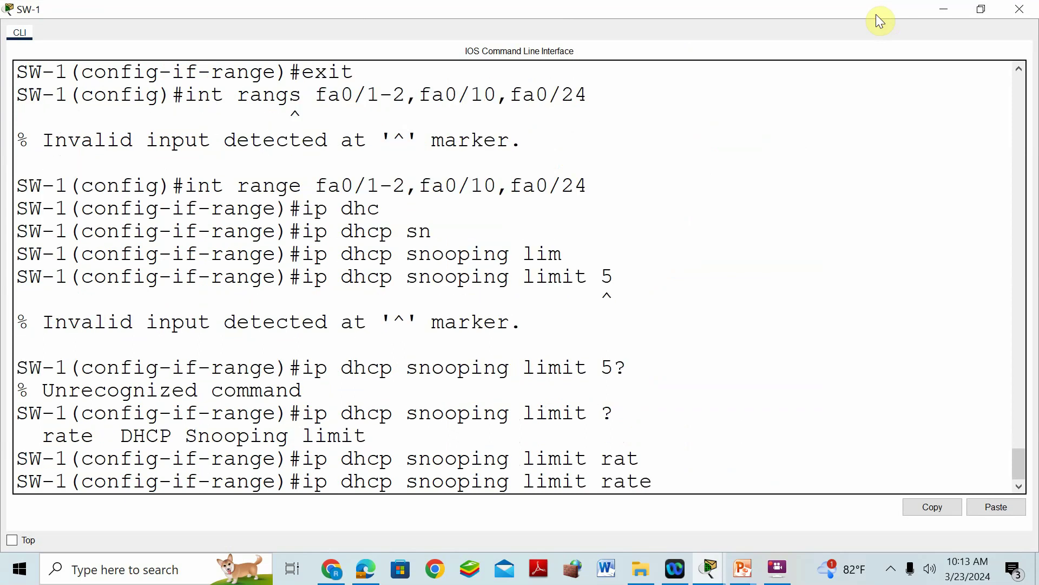
type("5")
key("Return")
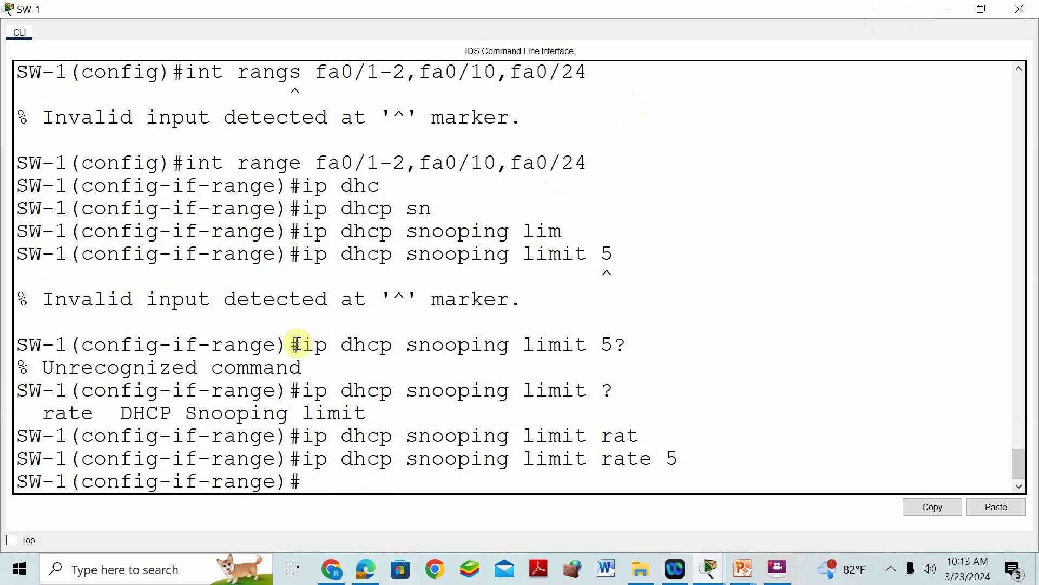
- Check DHCP snooping Step 4 in the lab PDF in Edge, then open SW-2's CLI in Packet Tracer and enter global configuration mode
left_click(342, 572)
left_click(342, 573)
left_click(354, 577)
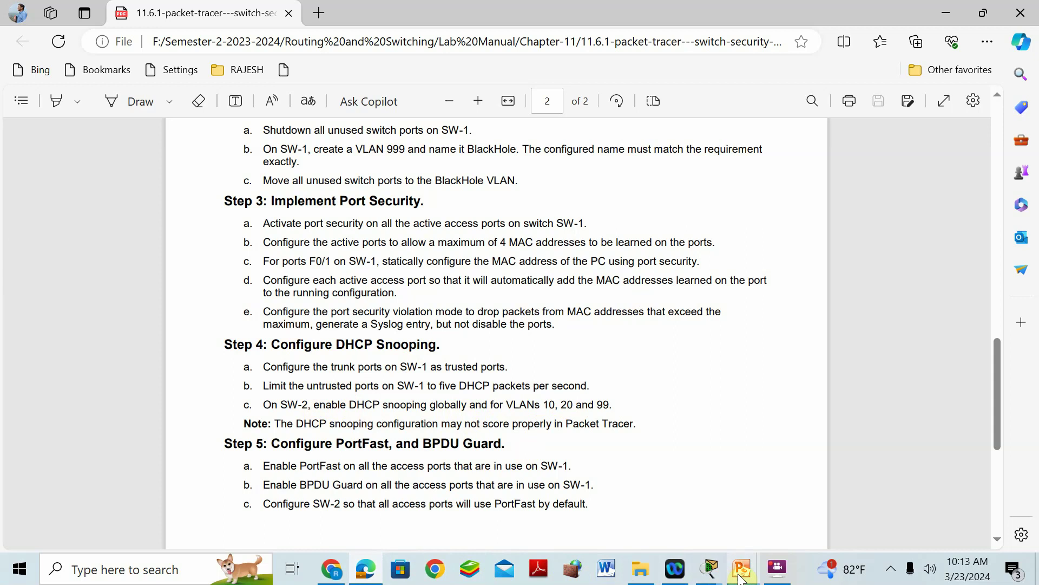
left_click(710, 566)
left_click(780, 438)
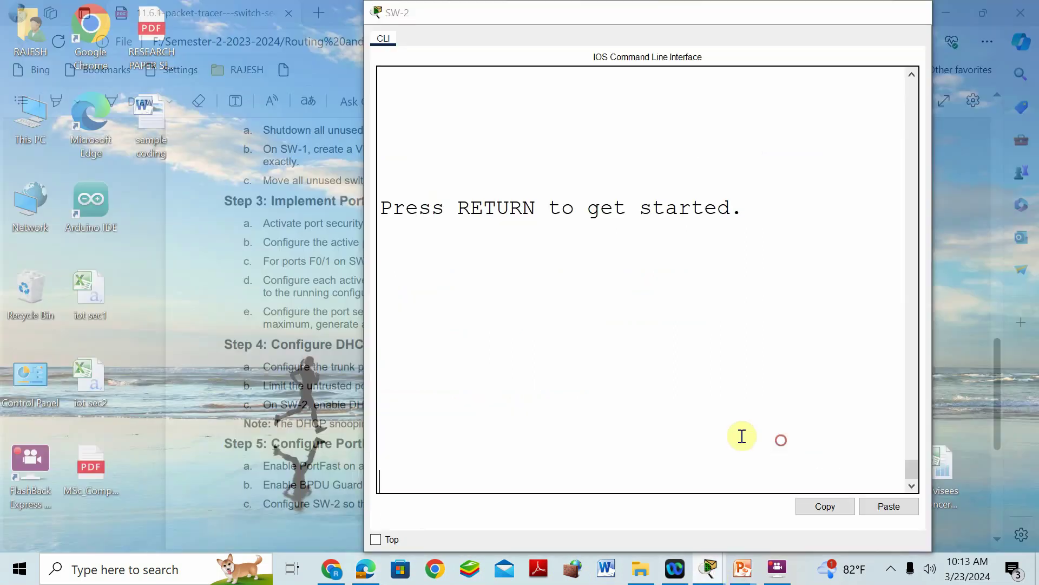
key("Return")
type("en")
key("Return")
type("conf t")
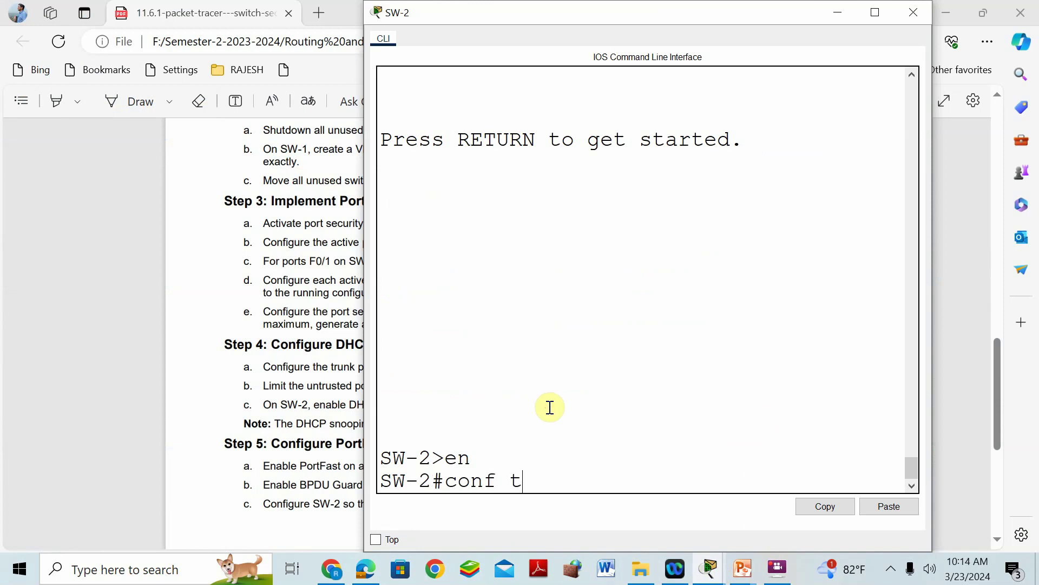
key("Return")
- Enable DHCP snooping globally on SW-2 with ip dhcp snooping
type("ip dh")
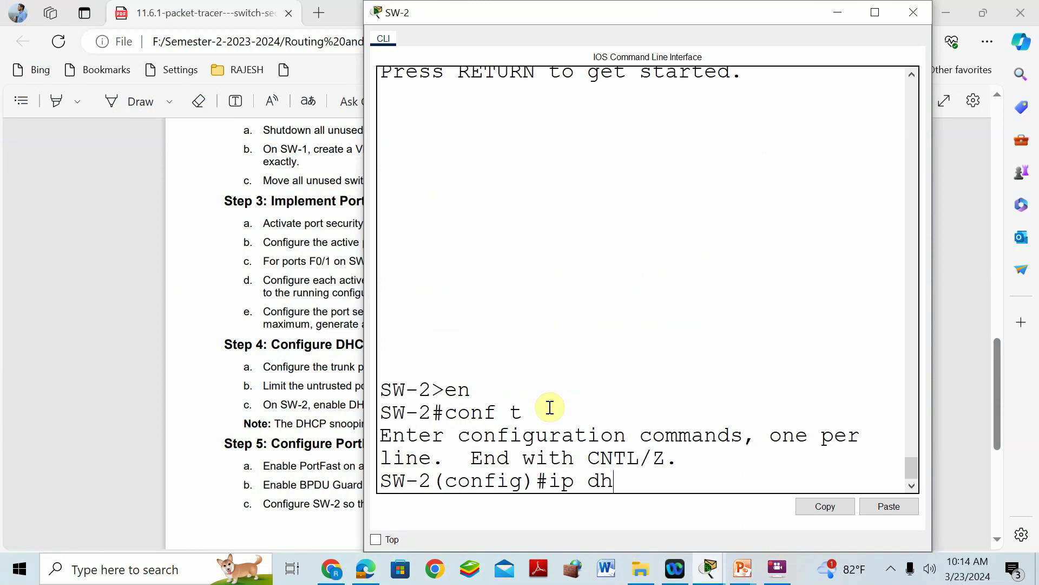
type("cp sn")
key("Tab")
key("Return")
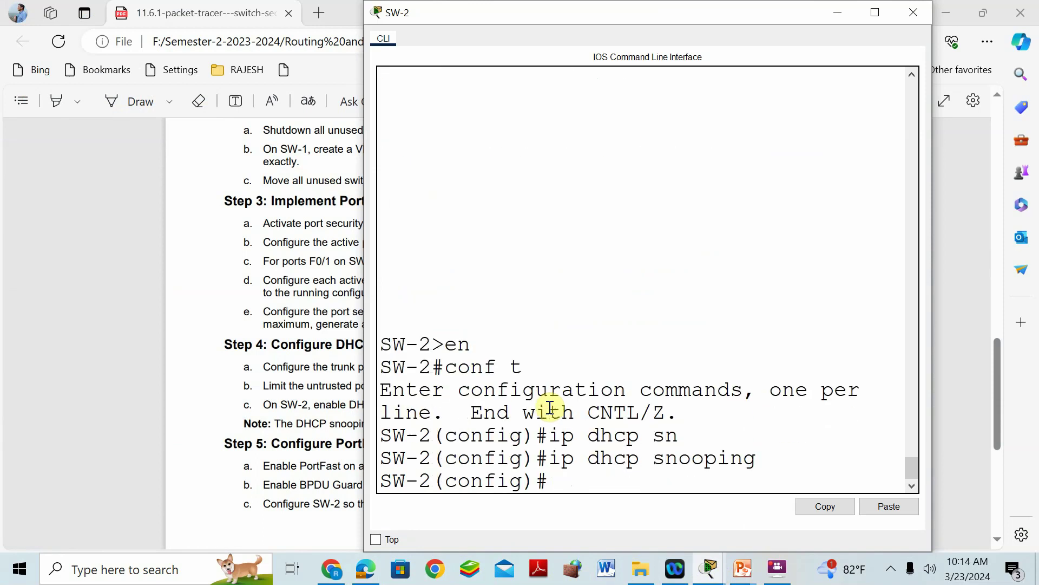
- Recall ip dhcp snooping on SW-2, then check the VLAN syntax in the SRWE_Module_11 slides and the required VLANs in the lab PDF
key("Up")
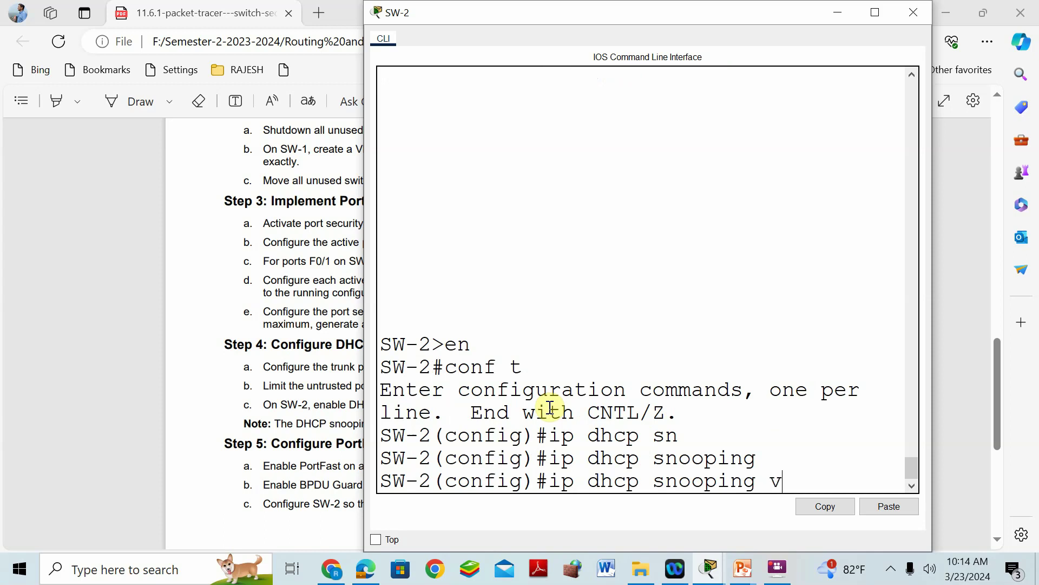
type("v")
key("Tab")
key("BackSpace")
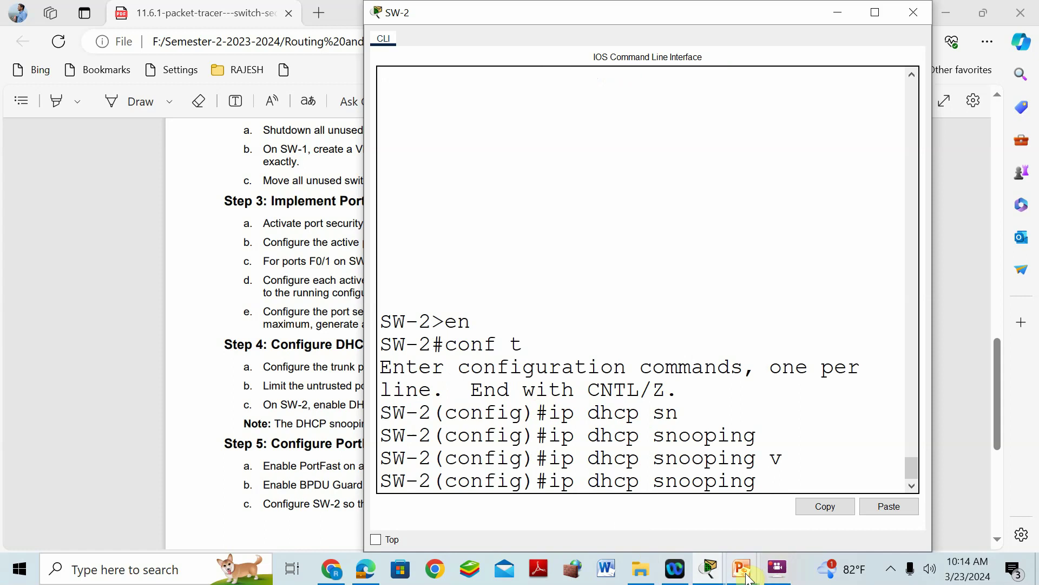
mouse_move(747, 579)
left_click(787, 476)
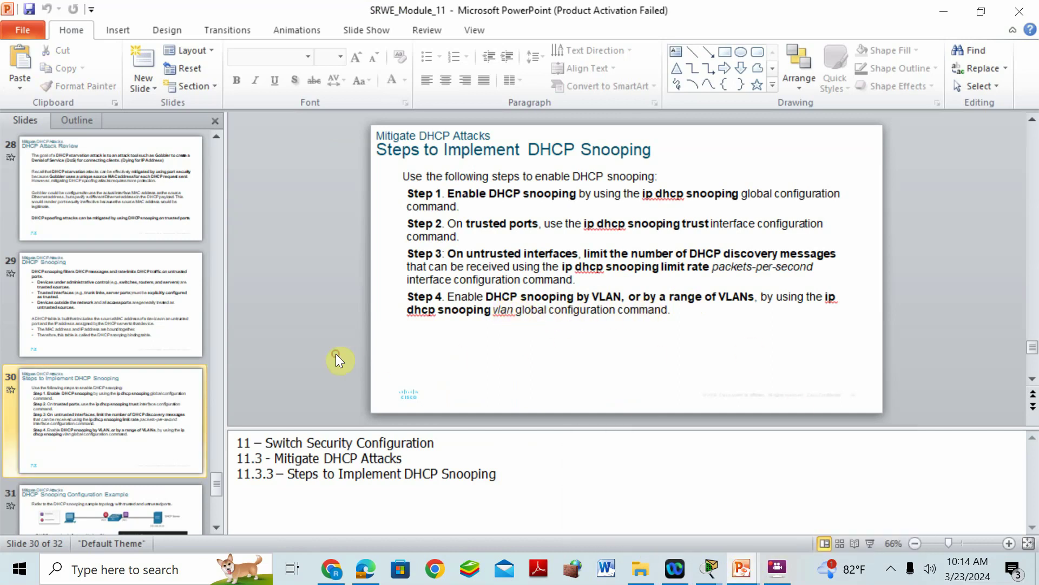
scroll(337, 353, "down", 1)
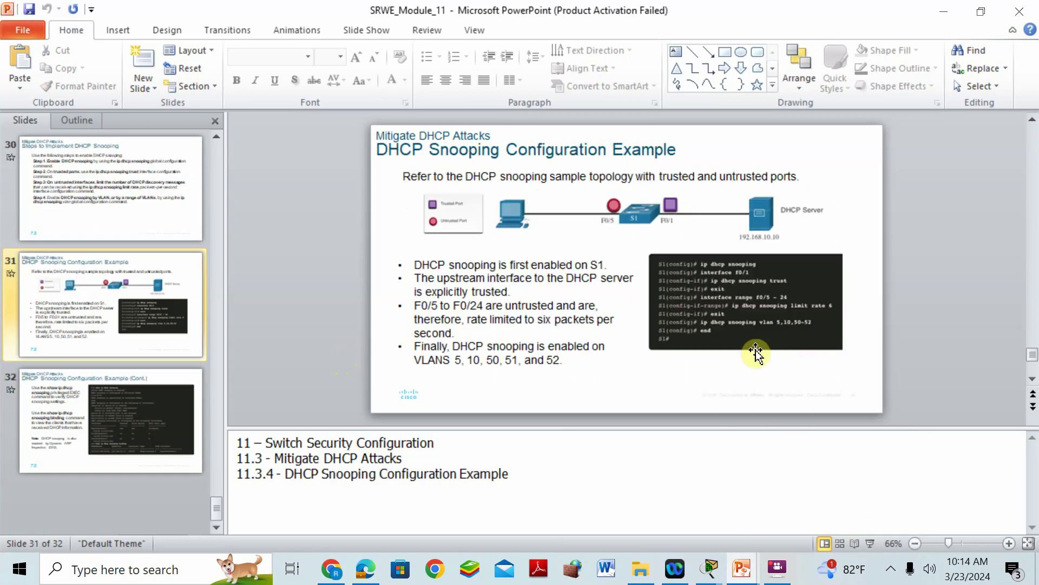
left_click(742, 568)
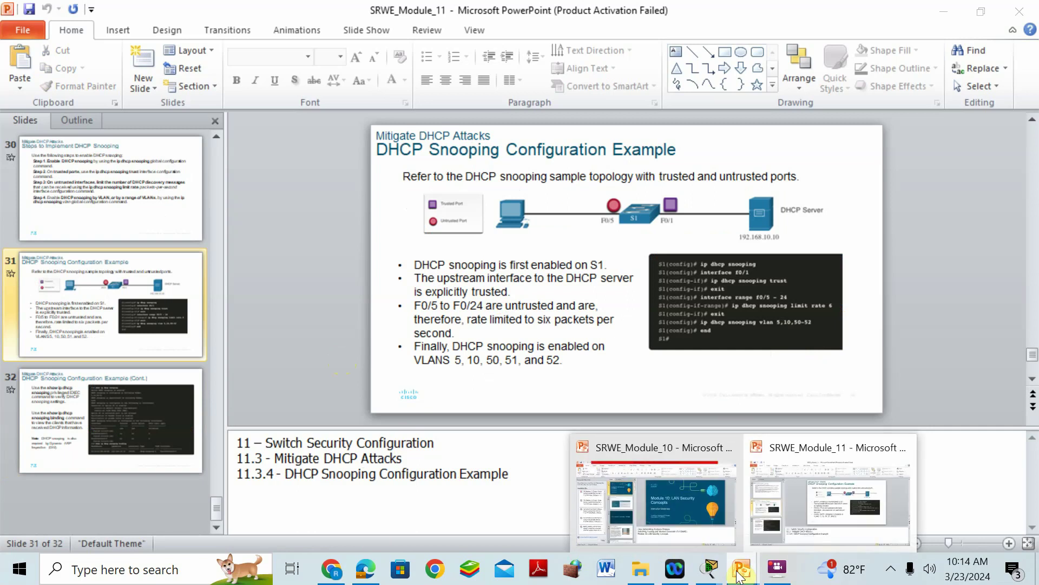
mouse_move(707, 573)
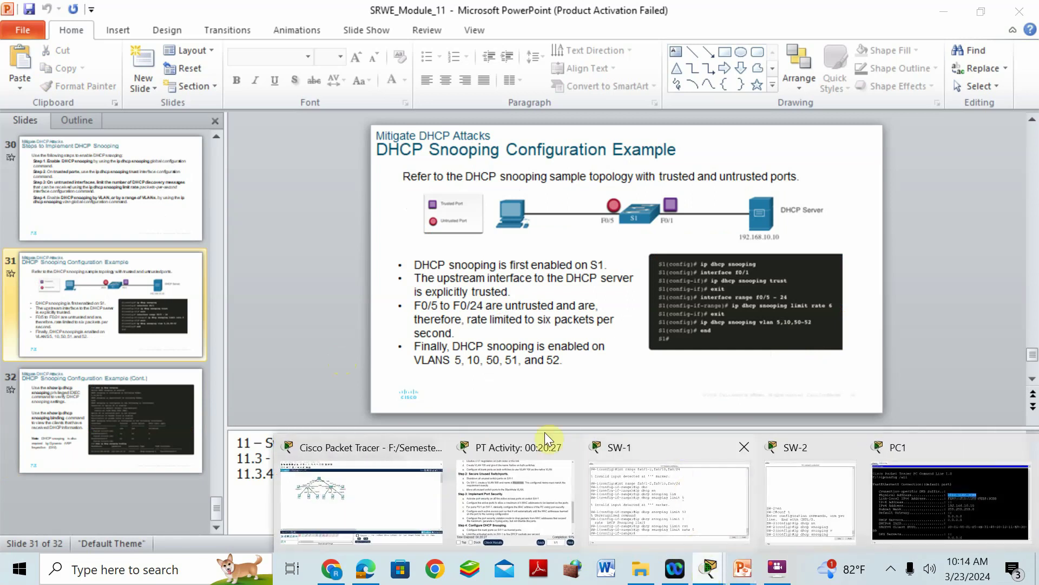
left_click(389, 448)
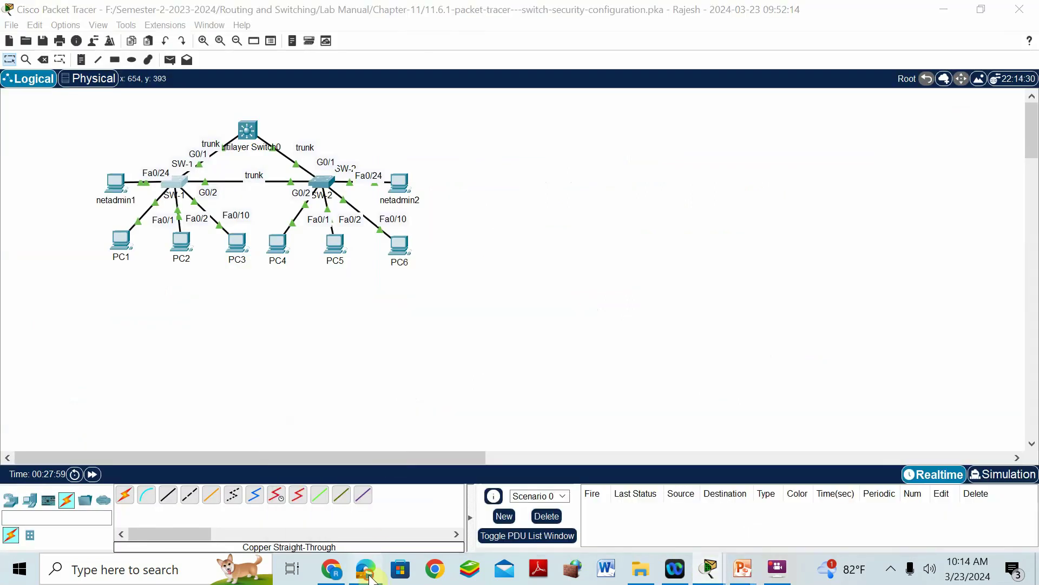
left_click(373, 578)
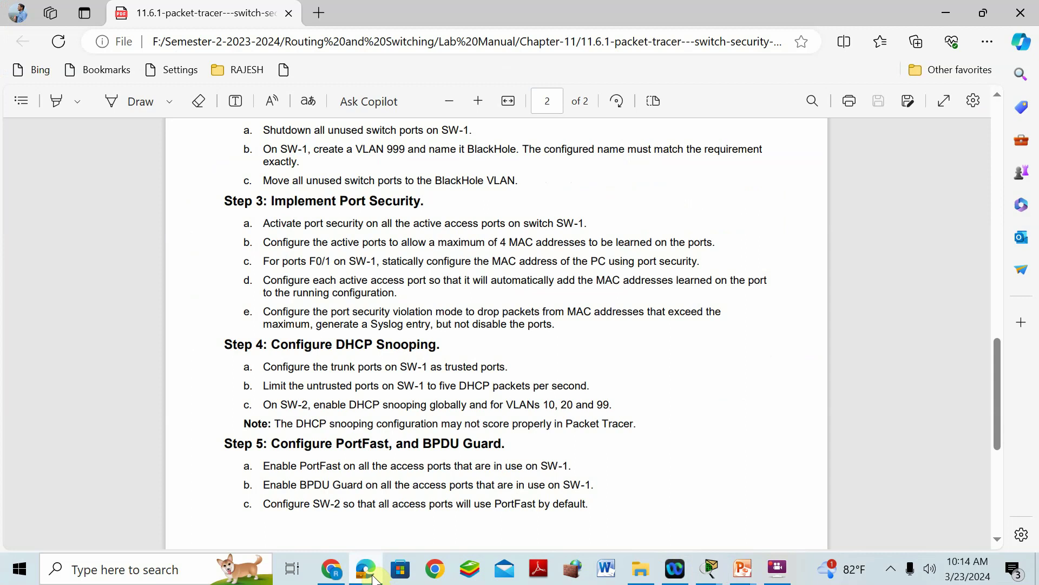
- Enable DHCP snooping on SW-2 with ip dhcp snooping vlan 10,20,99 and try to save the configuration with dow r
left_click(709, 569)
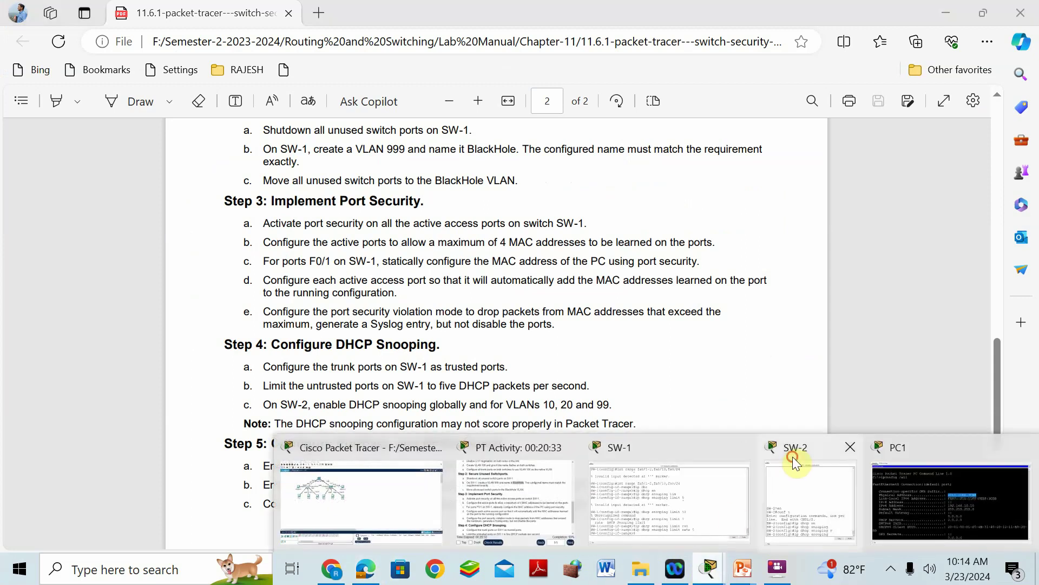
left_click(793, 456)
type("vla")
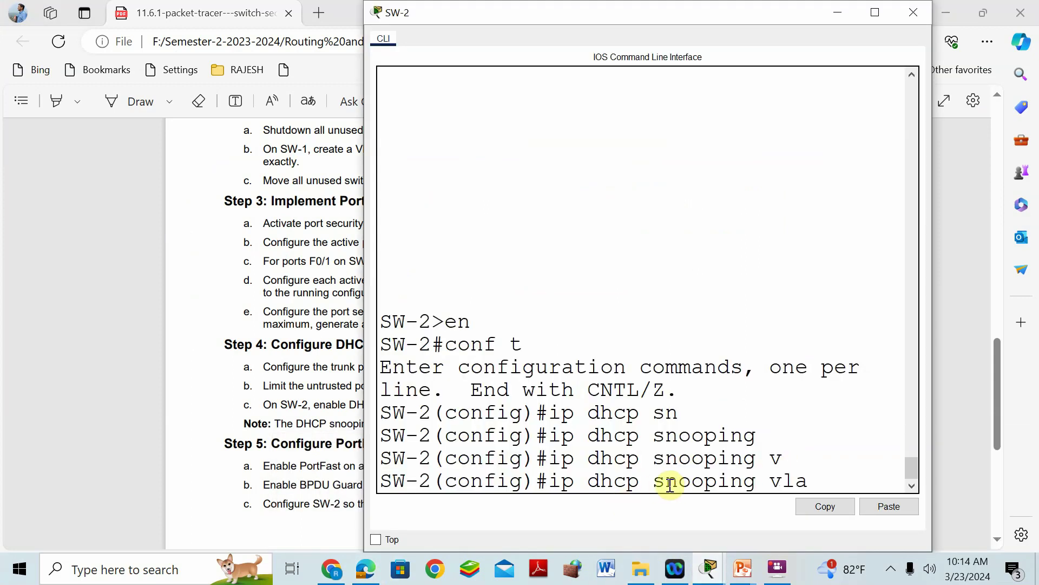
type("n 10,20,99")
key("Return")
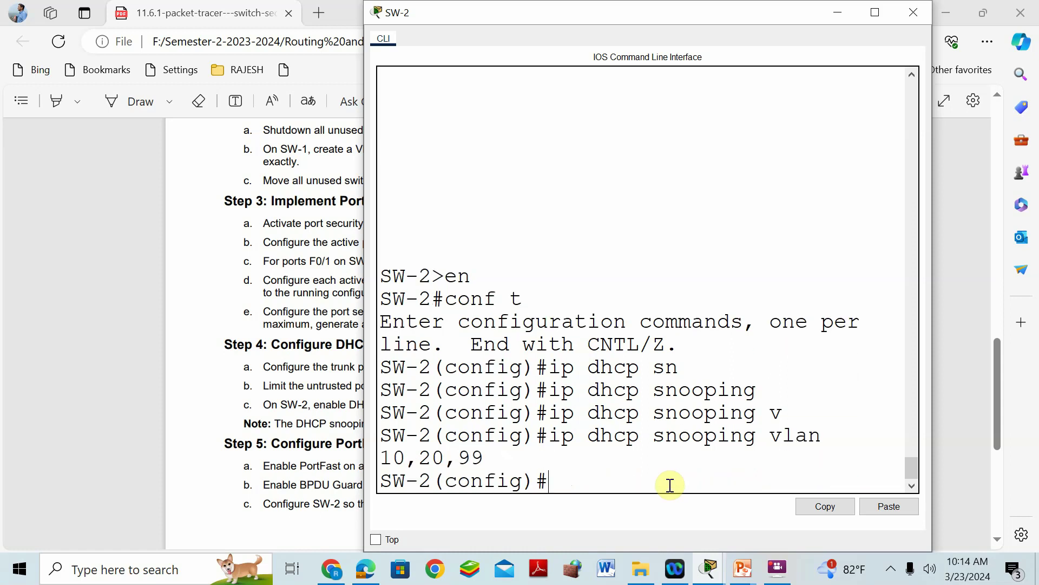
type("dow r")
key("Return")
- Check the lab PDF in Edge, then open SW-1's CLI from the topology and exit to global configuration mode
left_click(243, 388)
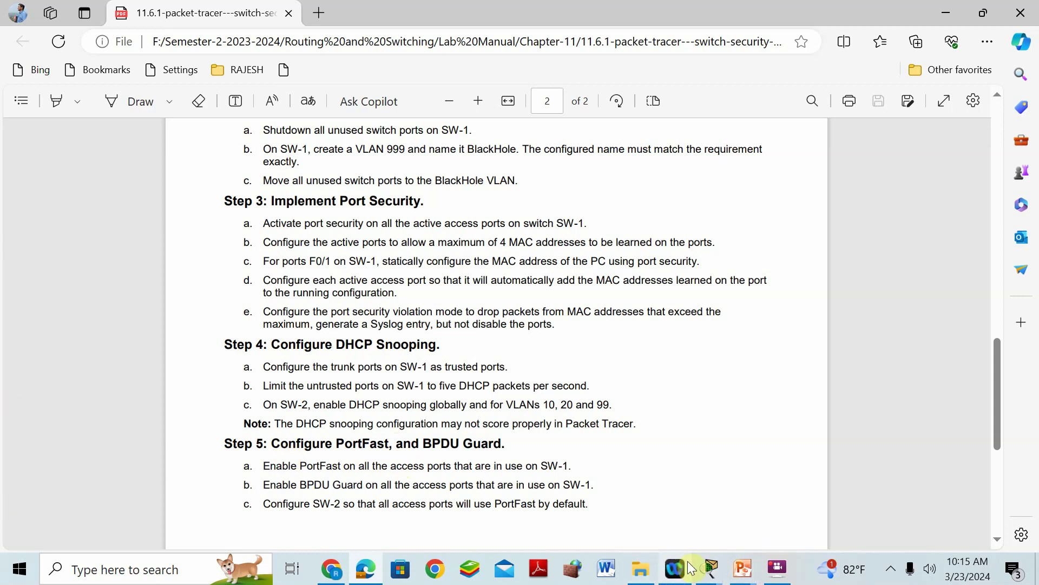
left_click(709, 574)
left_click(328, 450)
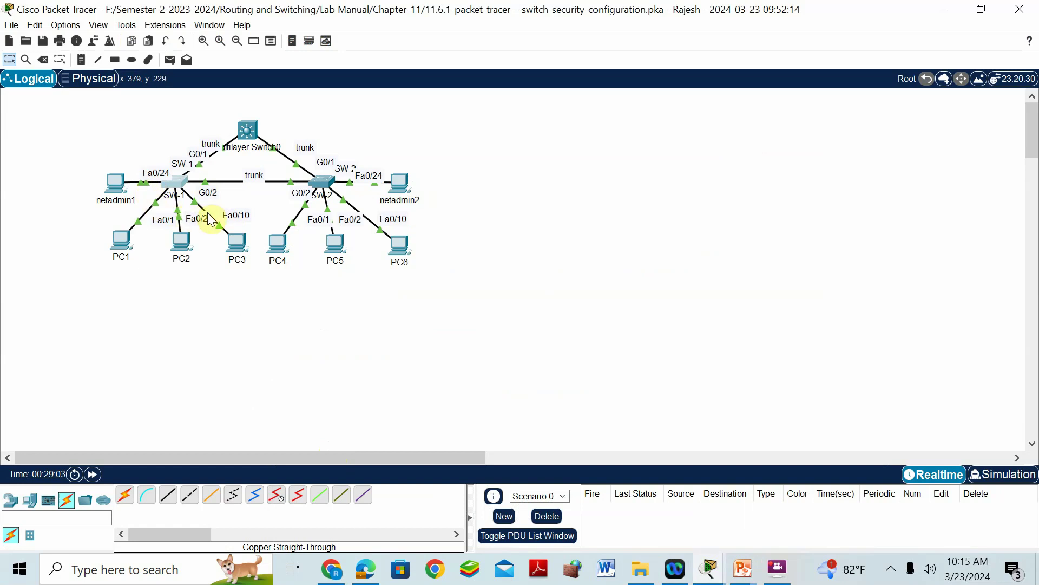
left_click(179, 183)
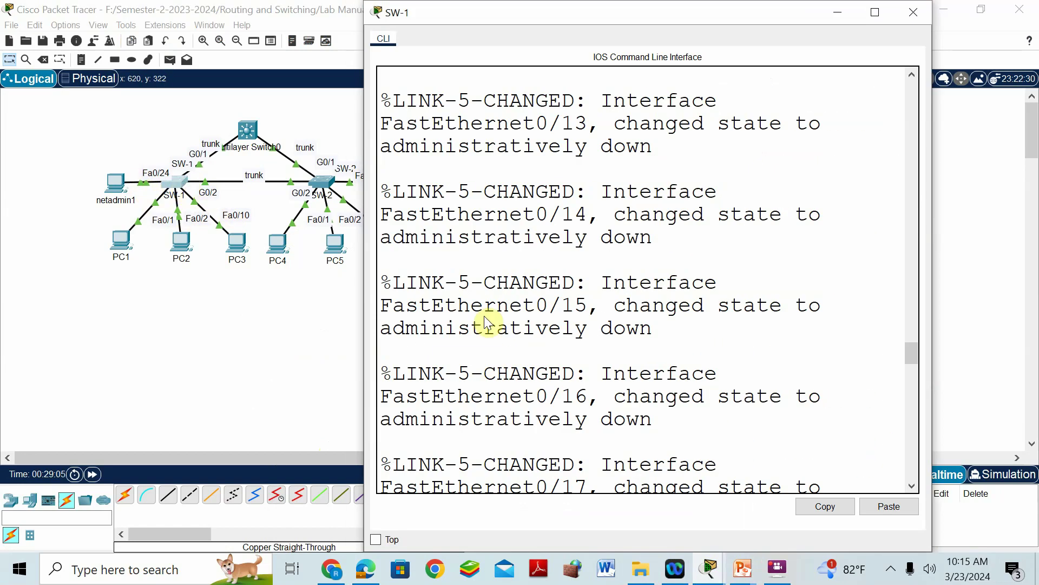
key("Return")
type("exit")
key("Return")
- Select SW-1's active access ports with int range fa0/1-2,fa0/10,fa0/24
type("int")
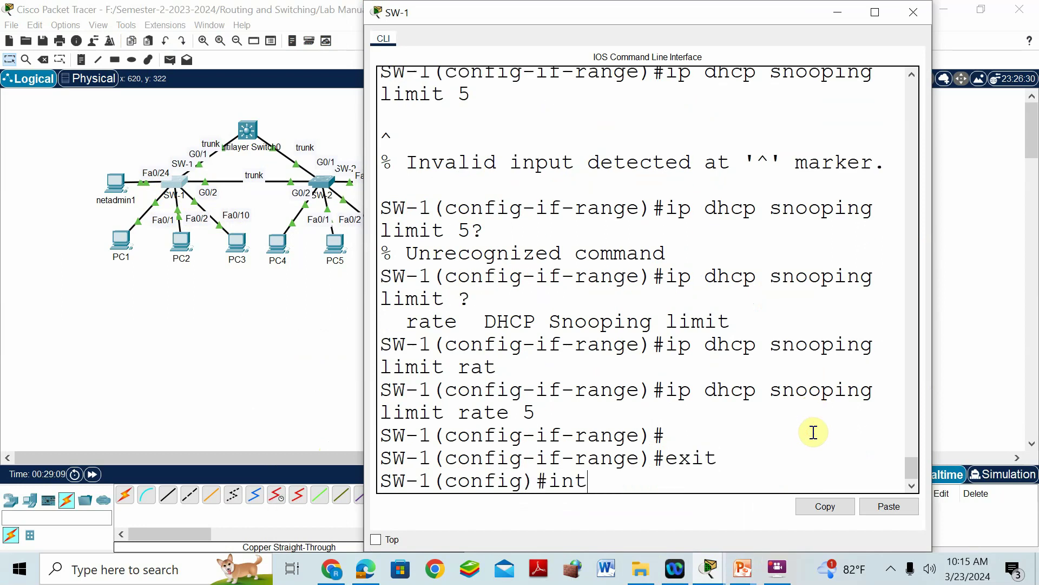
type(" rang")
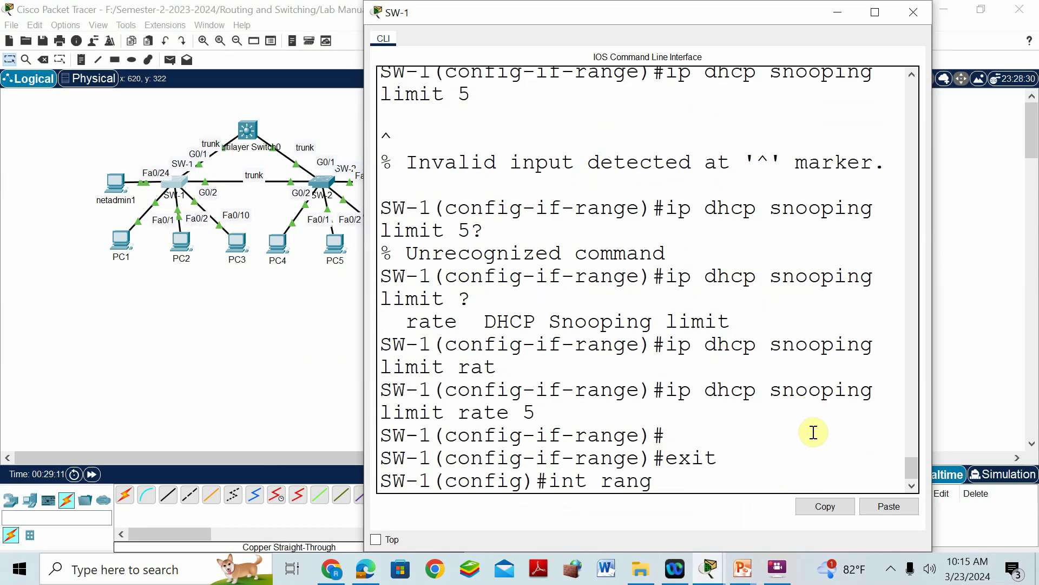
type("e fa0/1-")
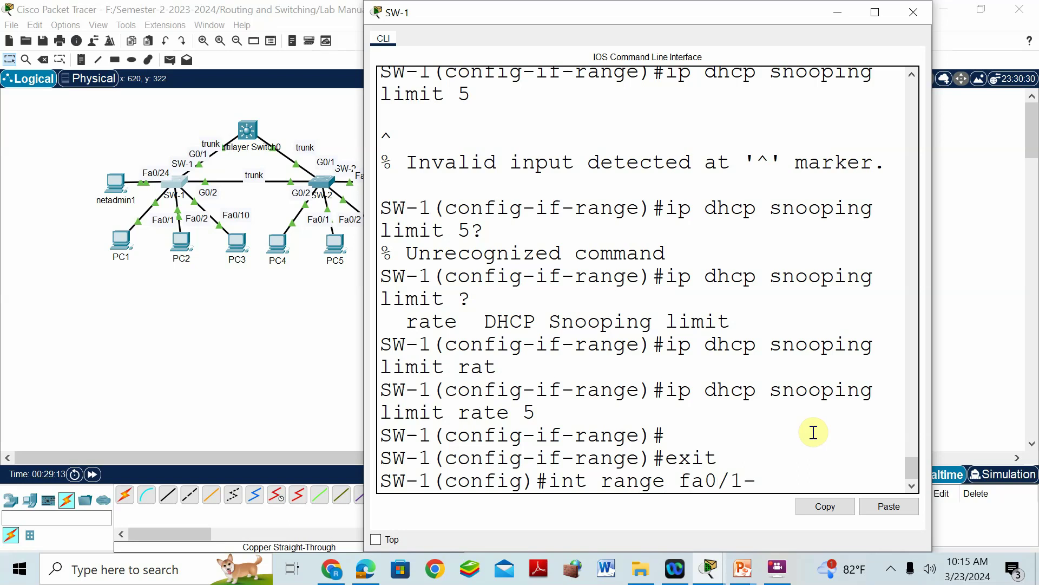
type("2,fa0/10,fa0")
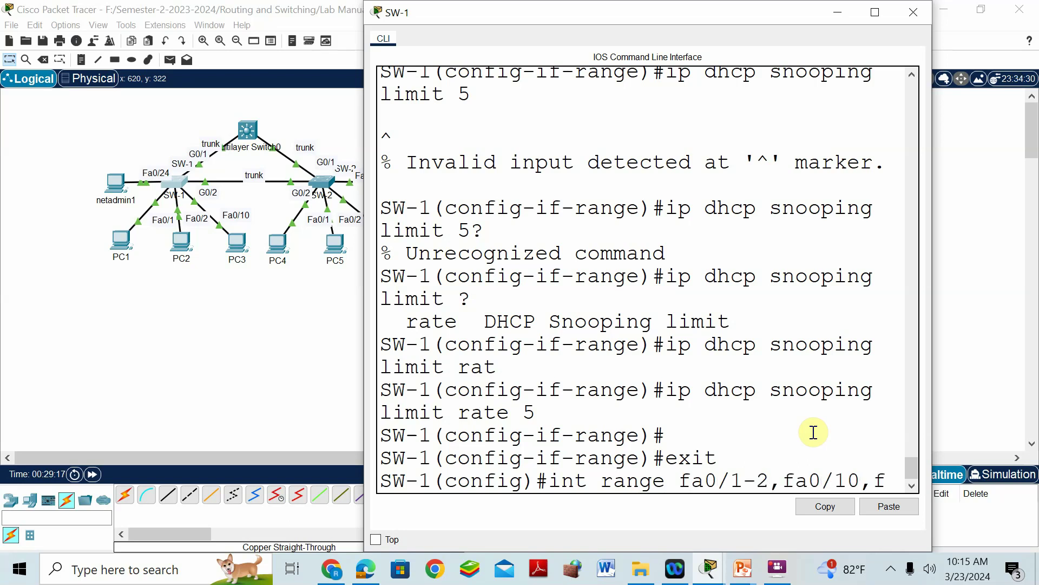
type("/24")
key("Return")
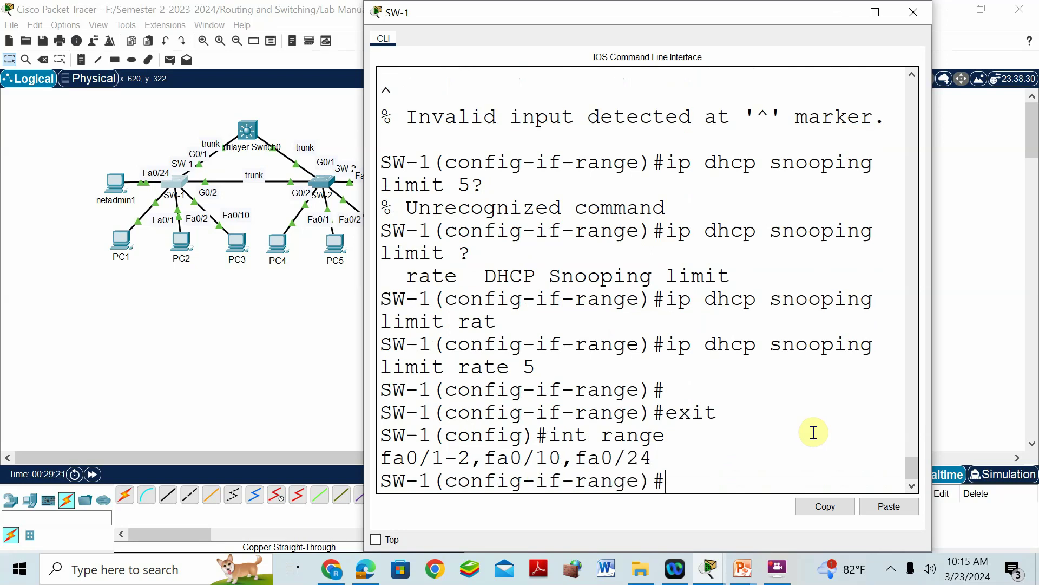
- Enable PortFast on SW-1's selected access ports with spanning-tree portfast and review the command output
type("spanning0")
key("BackSpace")
type("-tree portfast")
key("Return")
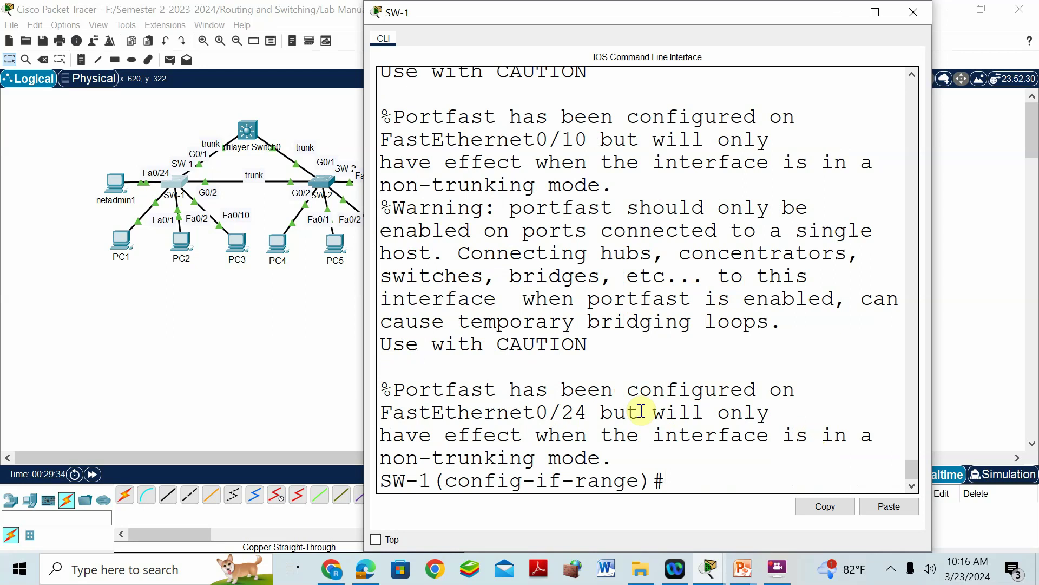
scroll(708, 224, "up", 1)
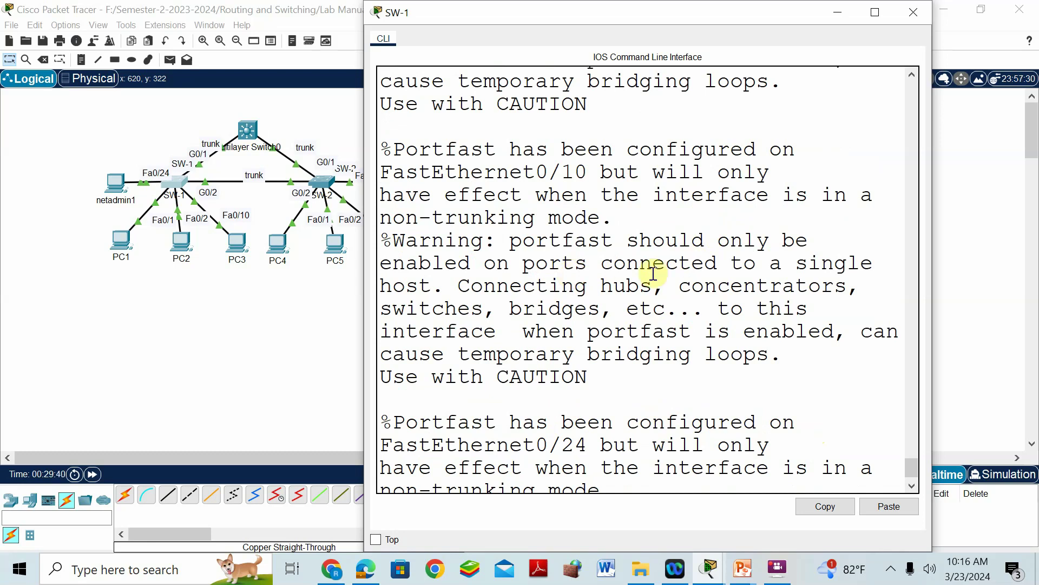
scroll(645, 273, "up", 1)
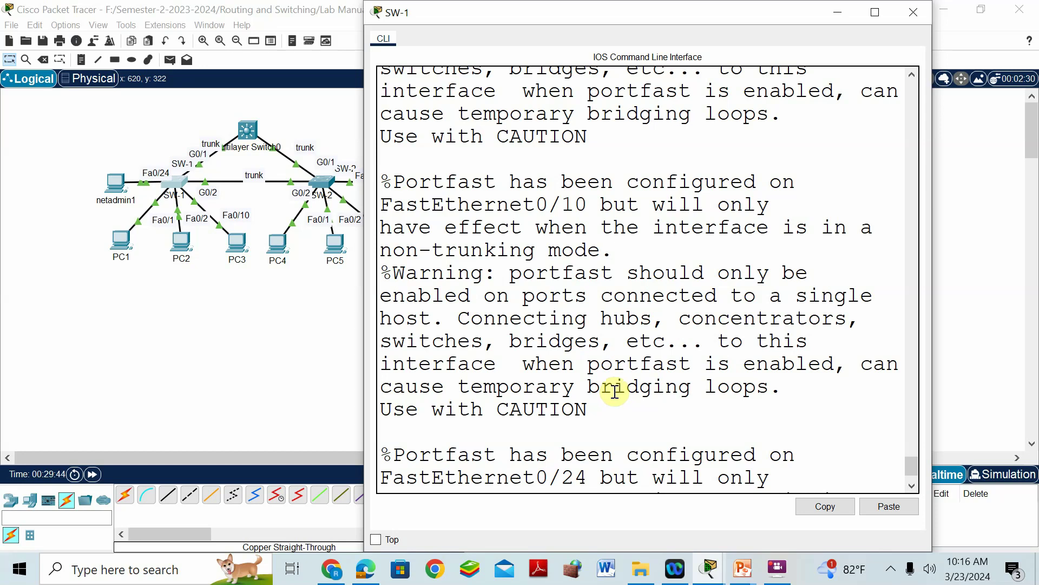
- Check the BPDU Guard task in the lab PDF in Edge, reopen SW-1's CLI in Packet Tracer and exit to global configuration mode
left_click(340, 572)
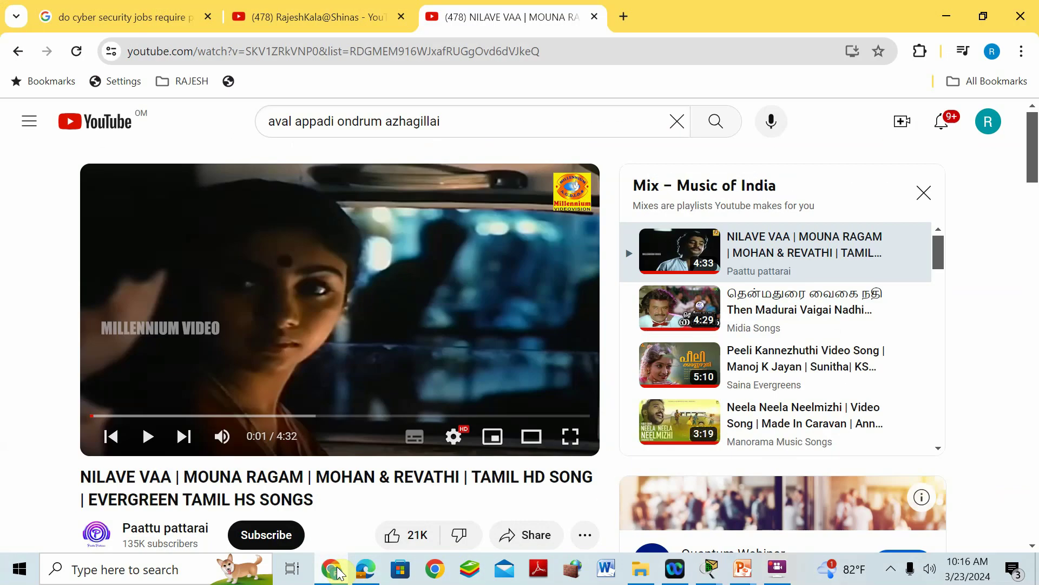
left_click(358, 573)
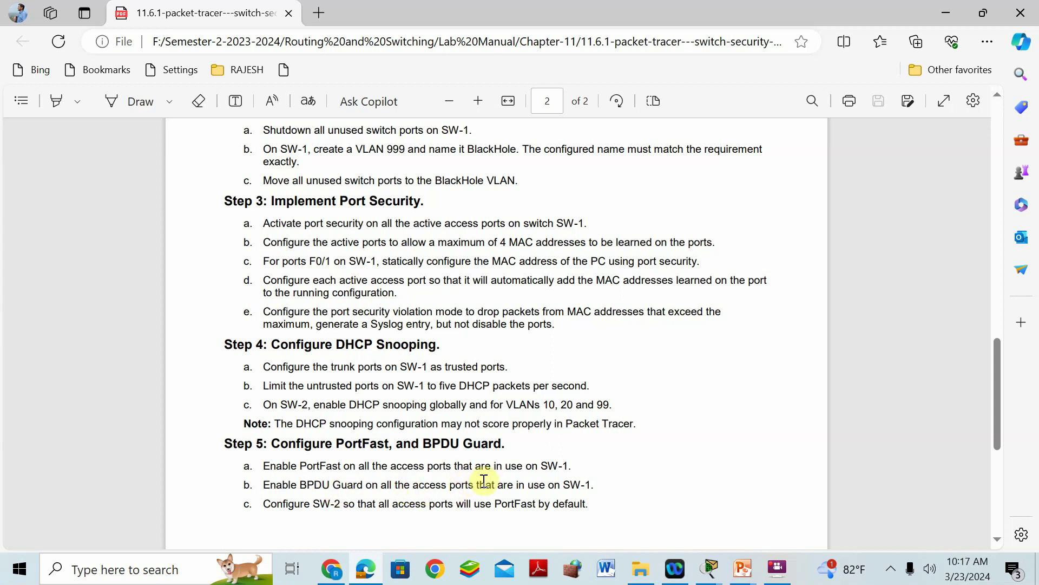
left_click(708, 569)
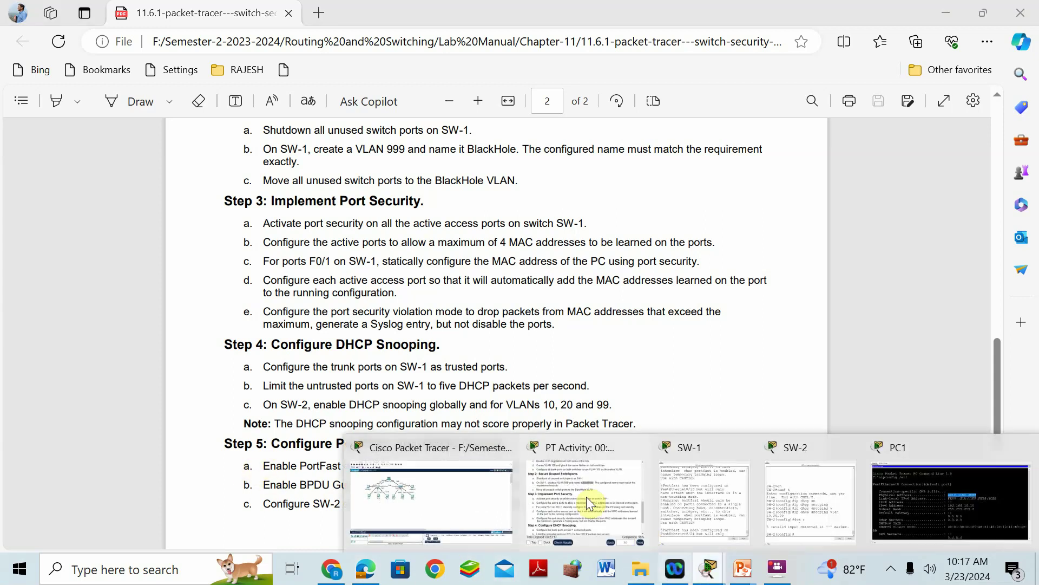
left_click(407, 447)
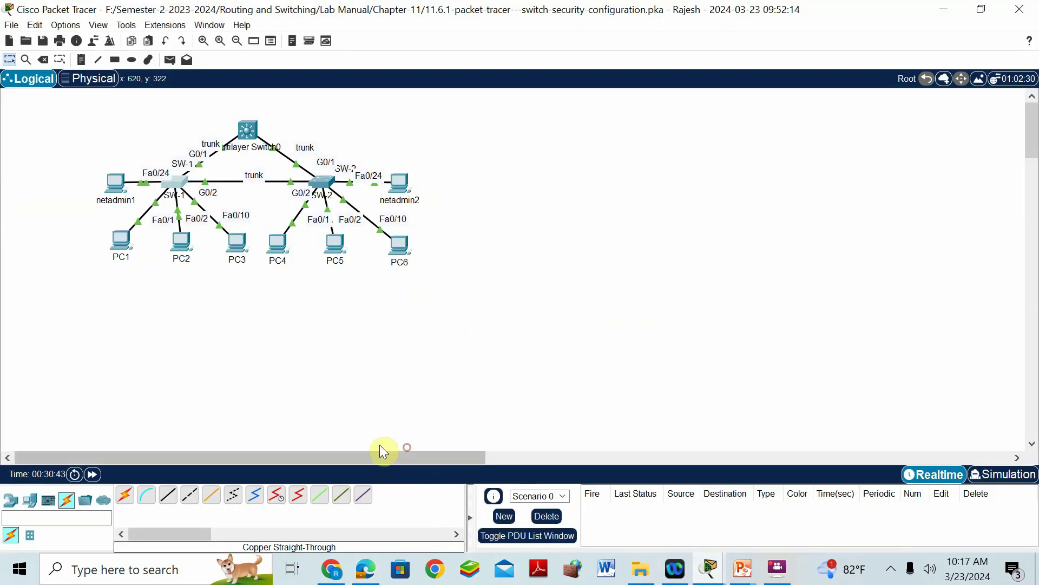
left_click(176, 196)
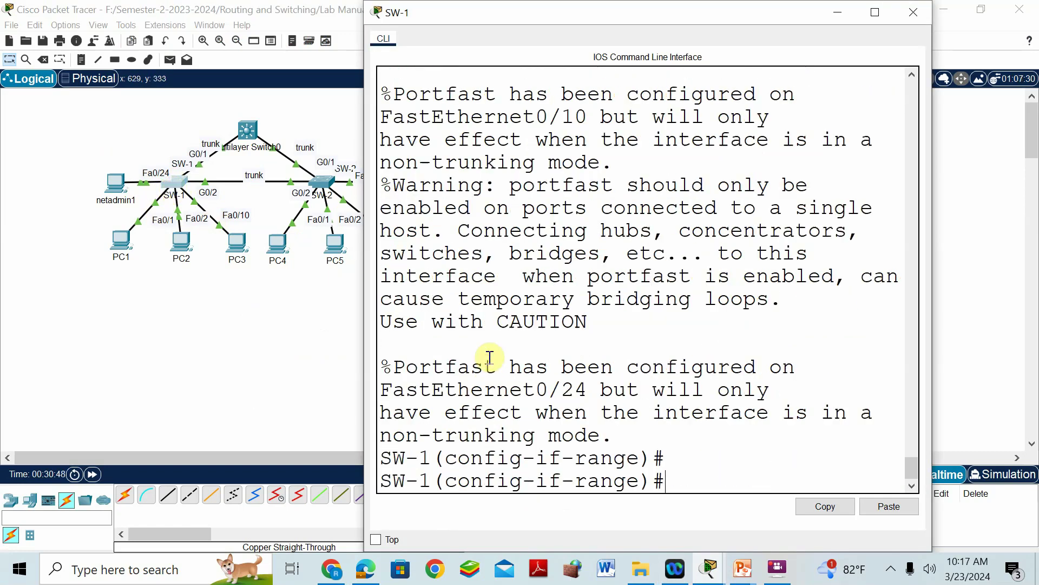
type("exit")
key("Return")
- Try to select SW-1's active access ports with int range fa0/1-2,fa0/10,fao/24
type("int t")
key("BackSpace")
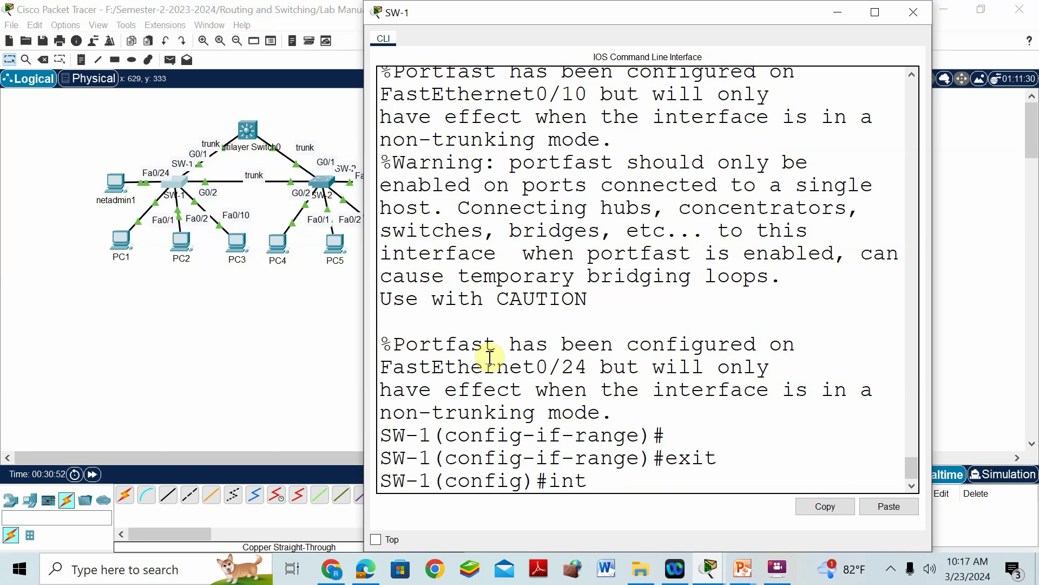
type("ran")
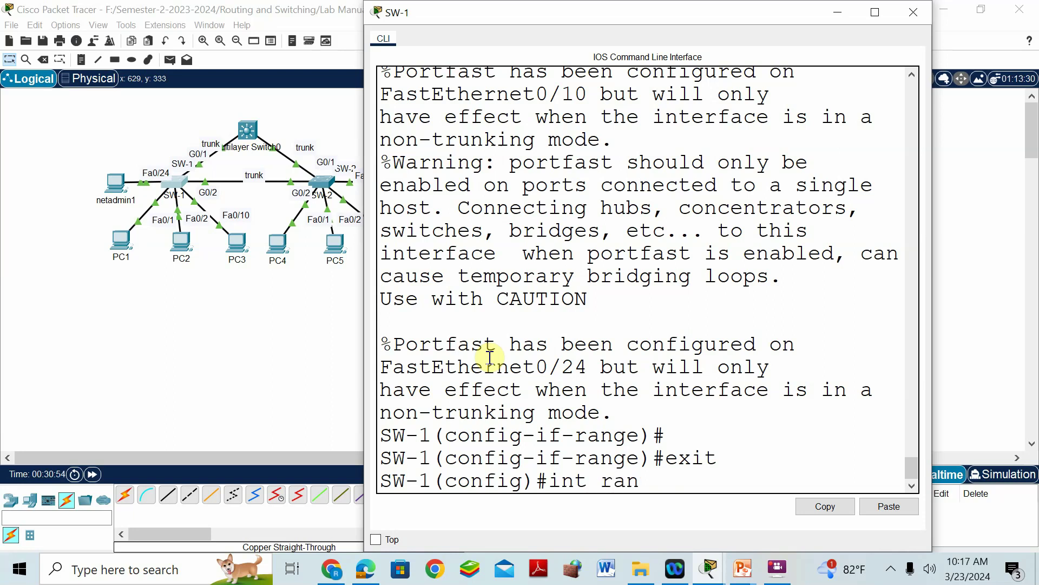
key("Tab")
type("fa0")
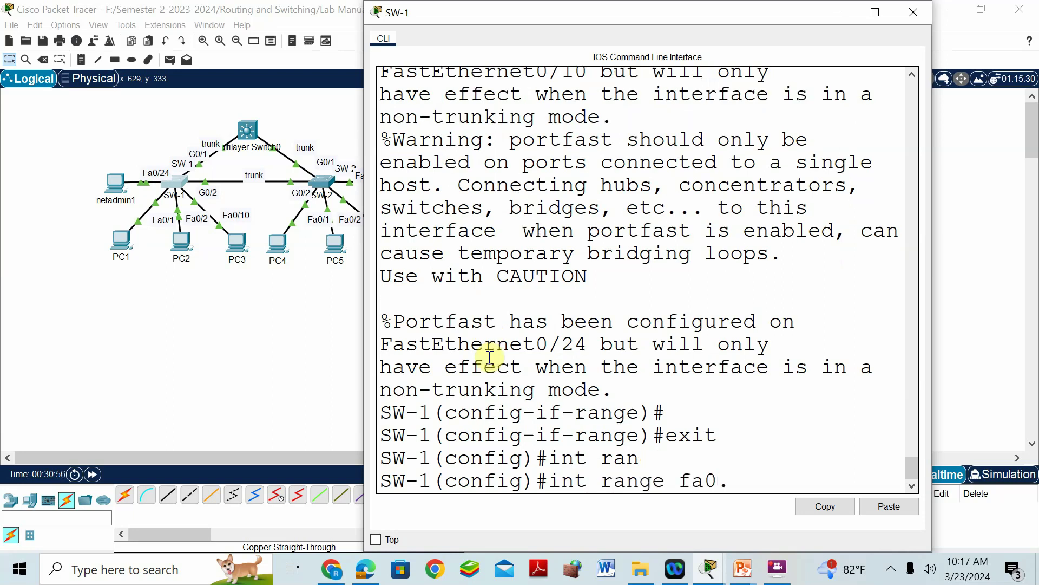
type("/1-2,fa0/")
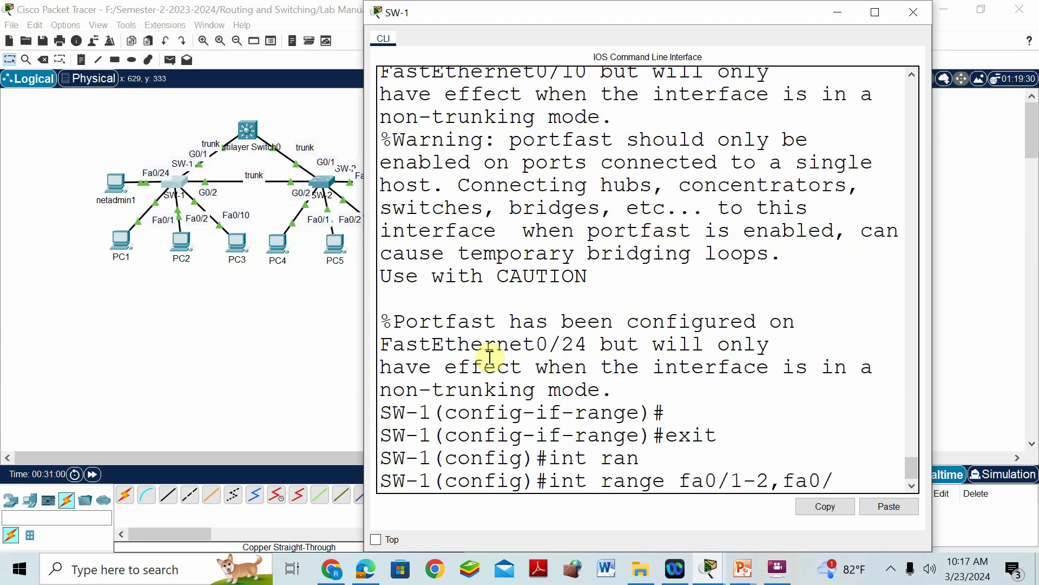
type("10,fao")
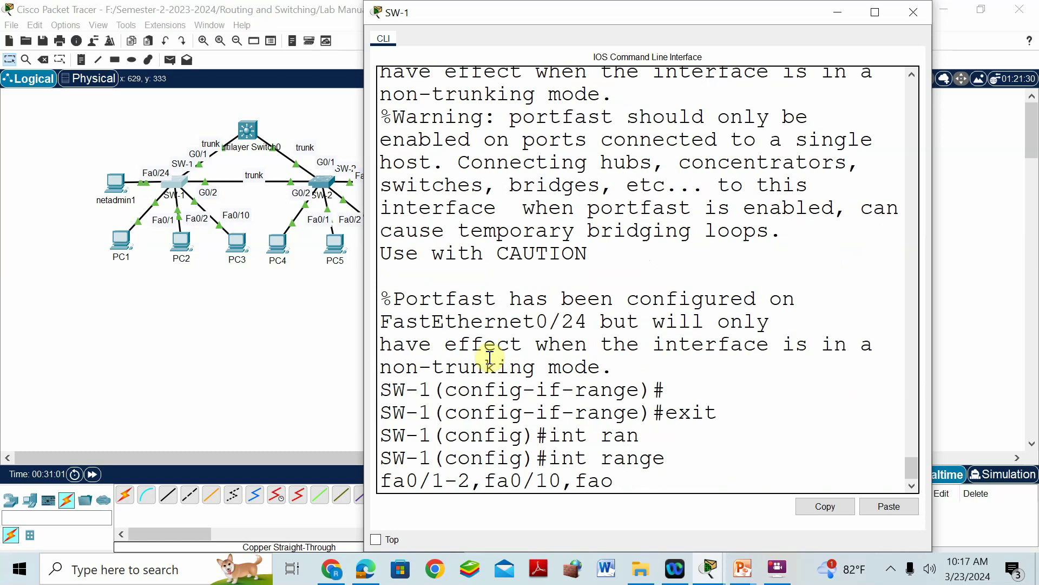
type("/1")
type("2")
key("BackSpace")
key("BackSpace")
type("24")
key("Return")
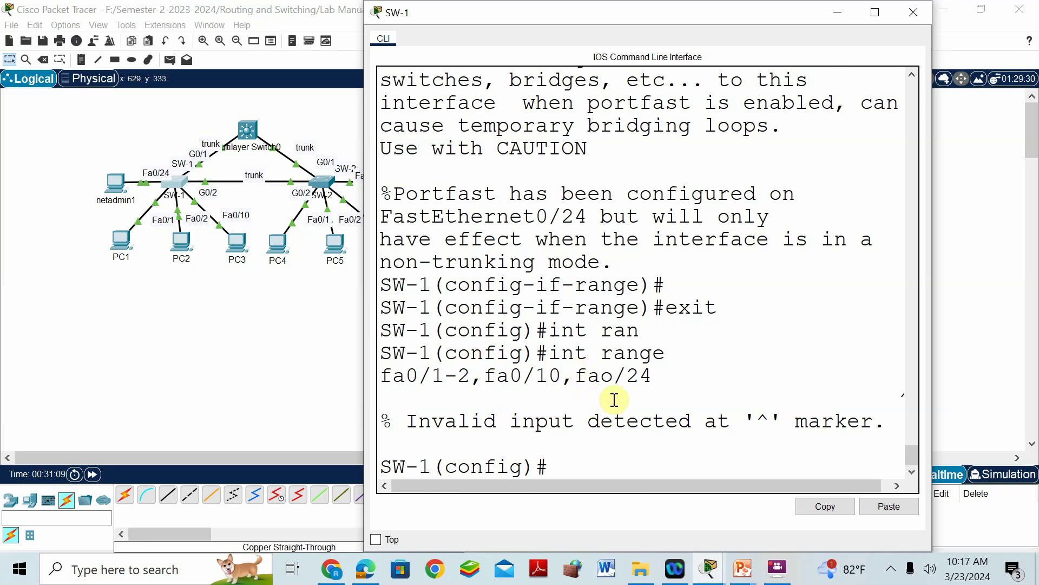
- Recall the interface range command, correct its last port to fa0/24 and run it on SW-1
key("Up")
key("Left")
key("Left")
key("Left")
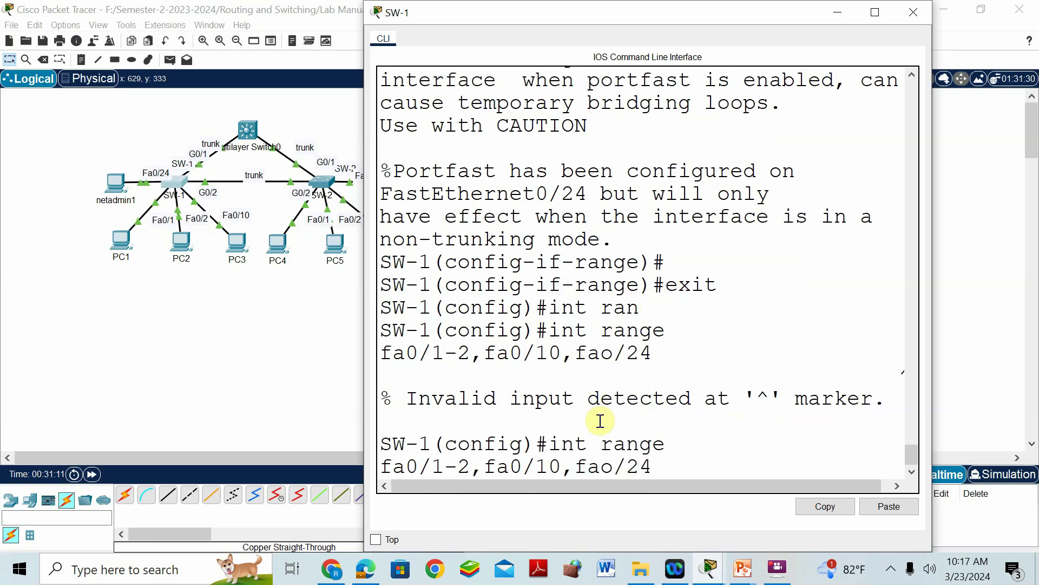
key("BackSpace")
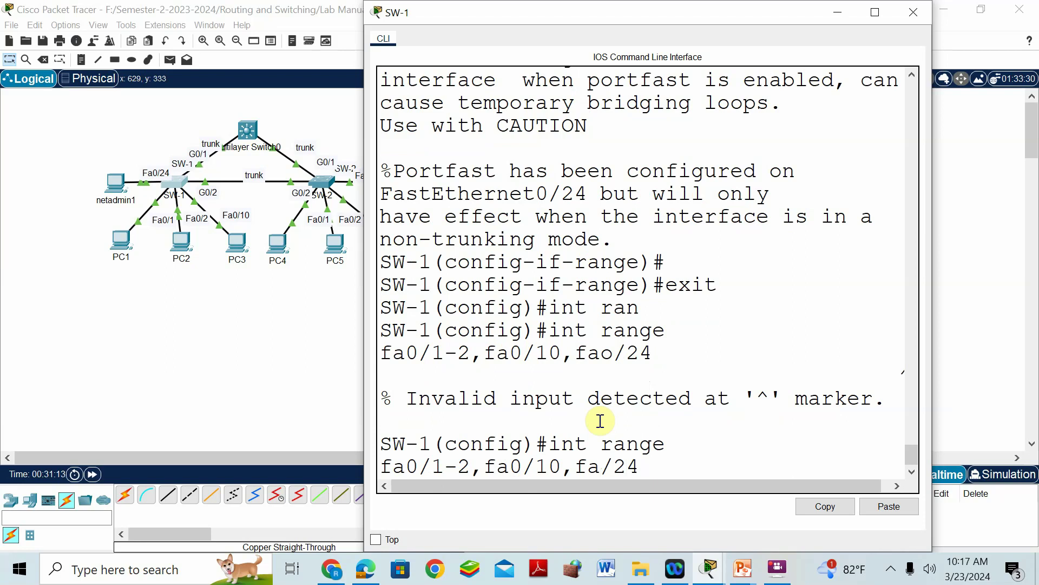
type("0")
key("Return")
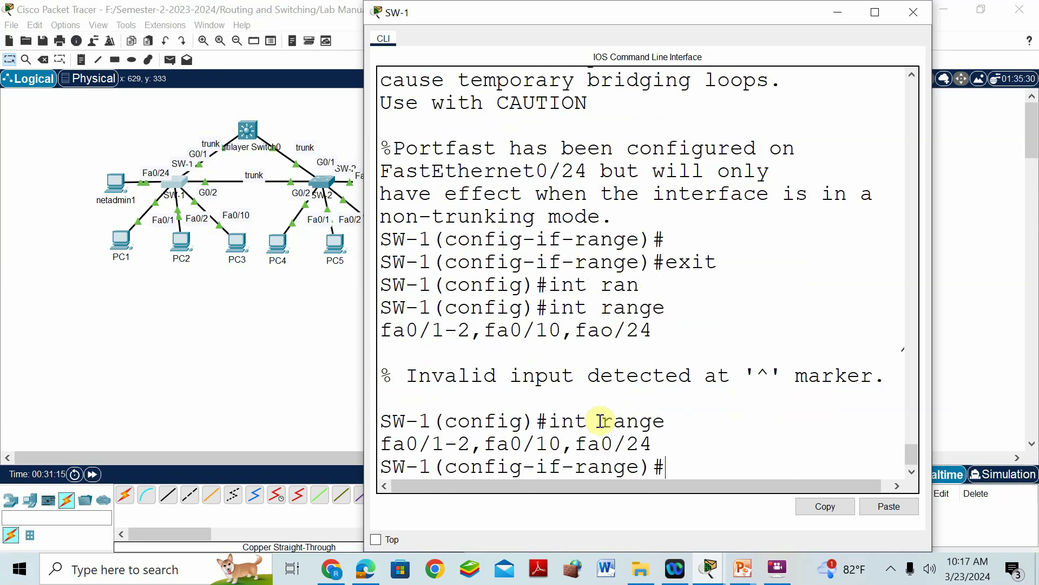
- Enable BPDU Guard on SW-1's selected access ports with spanning-tree bpduguard enable
type("spanning-tre")
key("Tab")
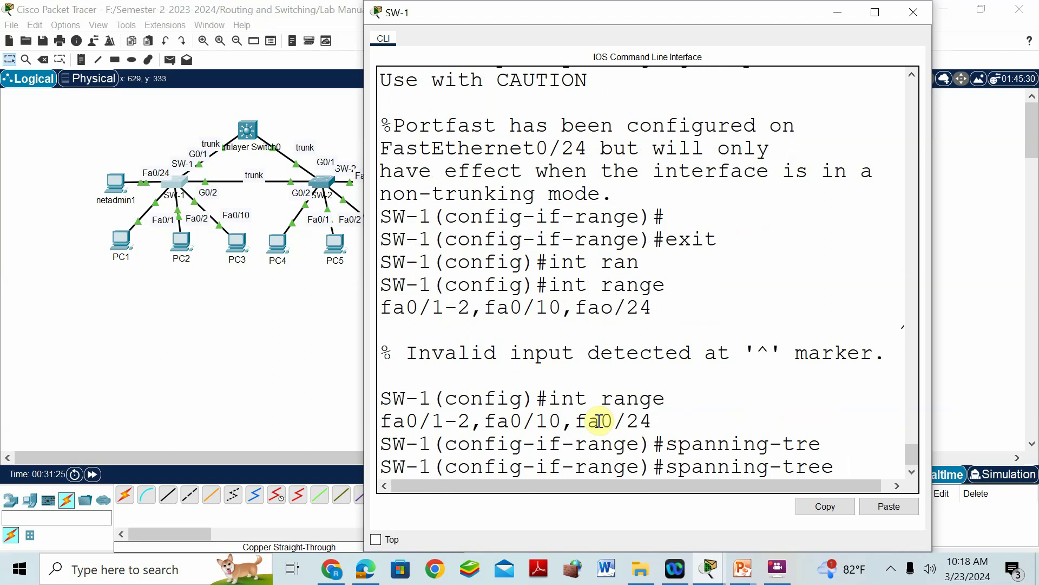
type("bpd")
key("Tab")
type("en")
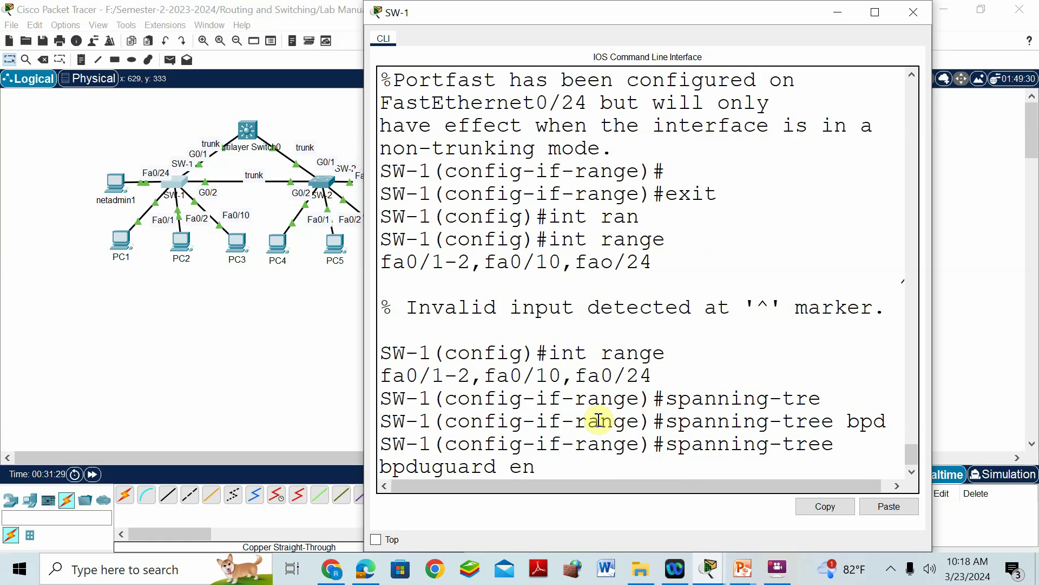
key("Tab")
key("Return")
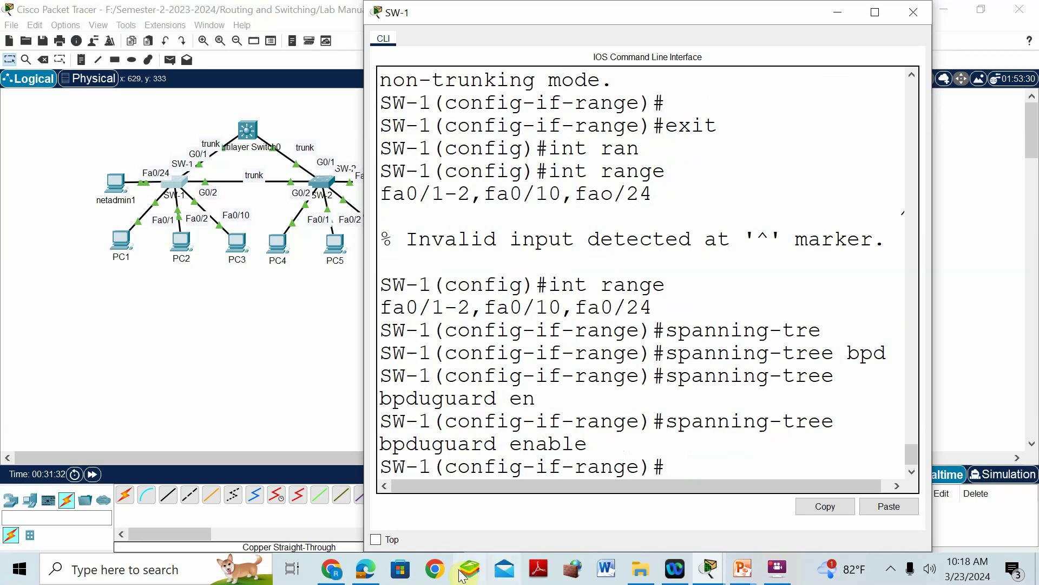
- Check Step 5 in the lab PDF in Edge and in the PT Activity window, and open SW-2's CLI from the Packet Tracer topology
left_click(365, 570)
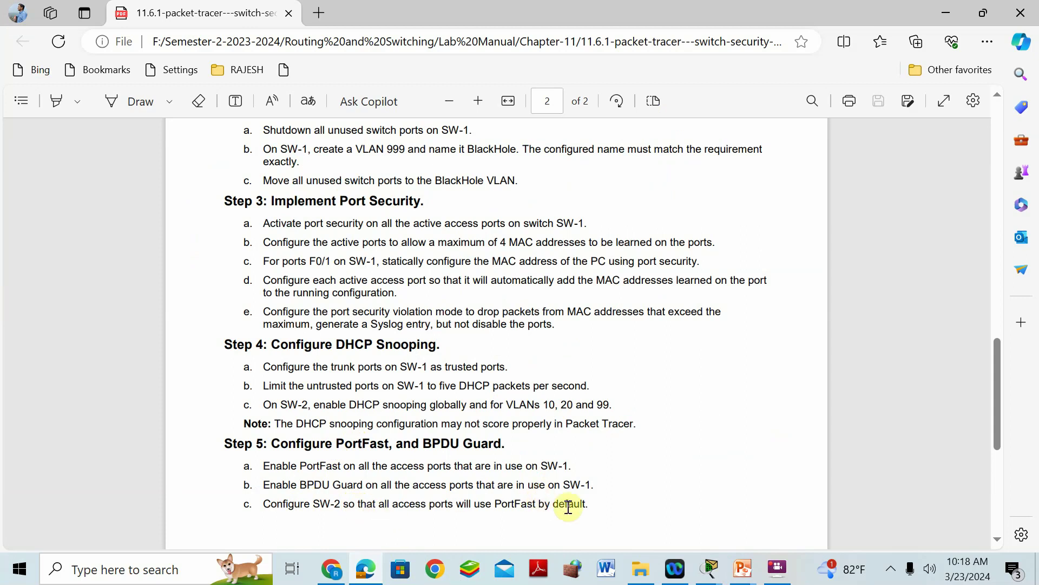
left_click(709, 568)
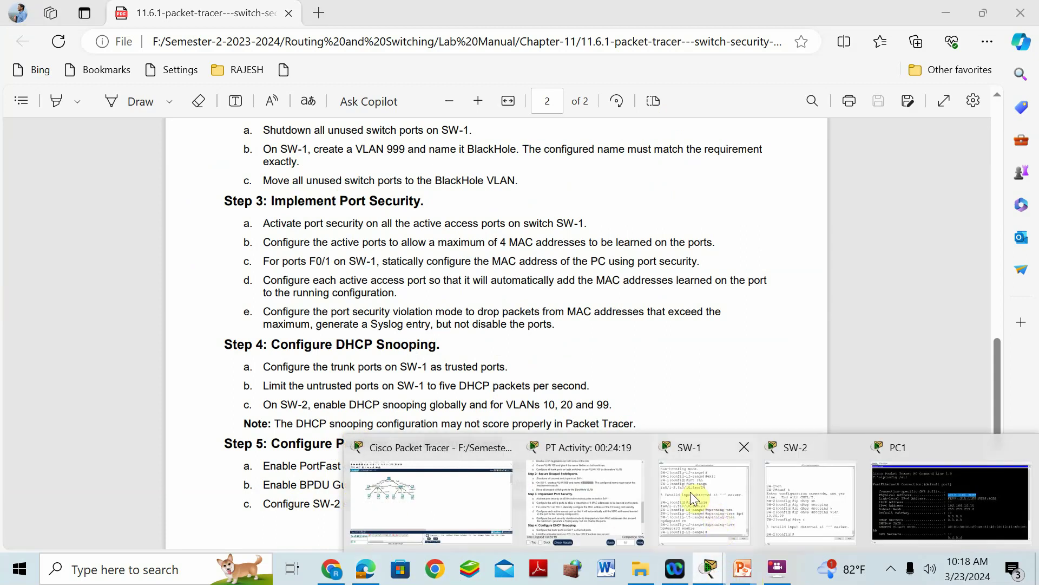
left_click(569, 452)
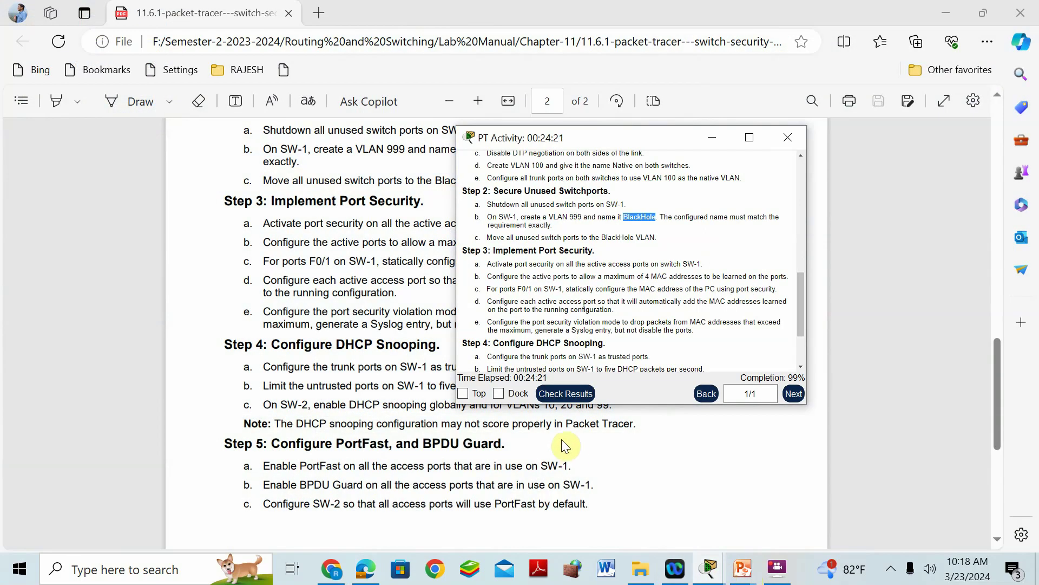
scroll(536, 319, "down", 3)
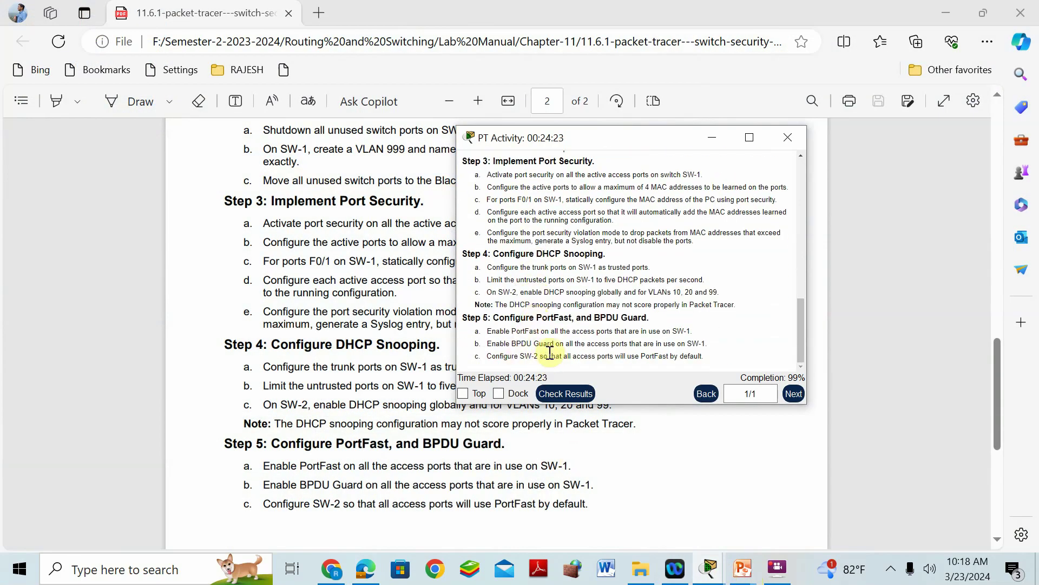
left_click(708, 573)
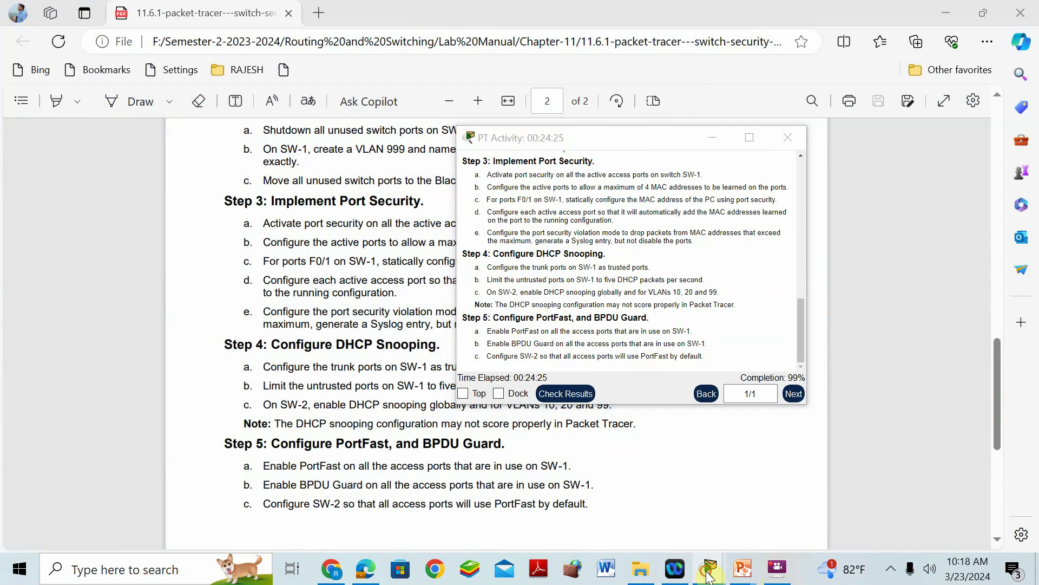
left_click(464, 439)
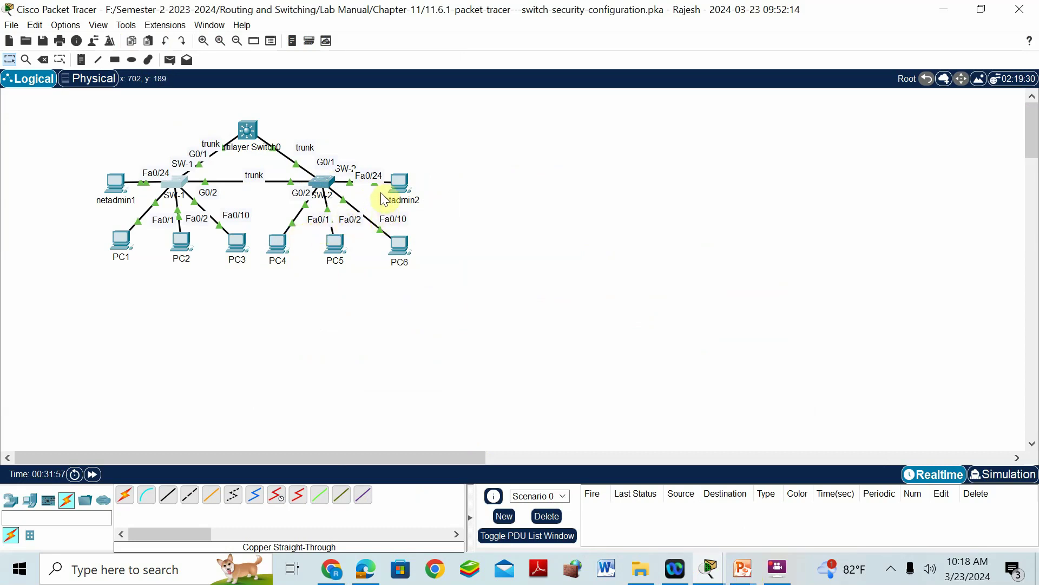
left_click(319, 184)
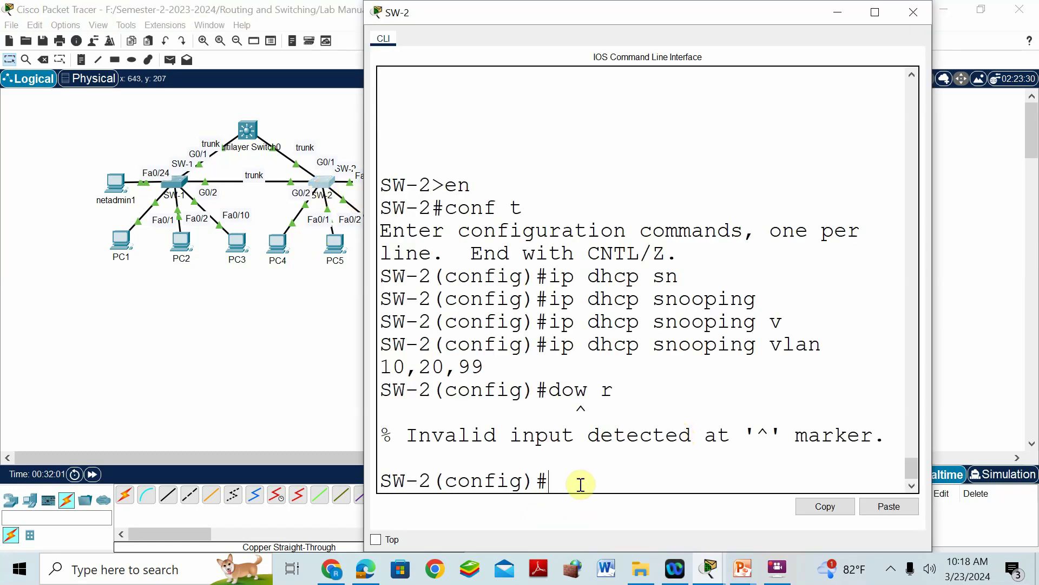
- Select SW-2's access ports with int range Fa0/1-2,fa0/10,fa0/24
type("int range Fa0/1-")
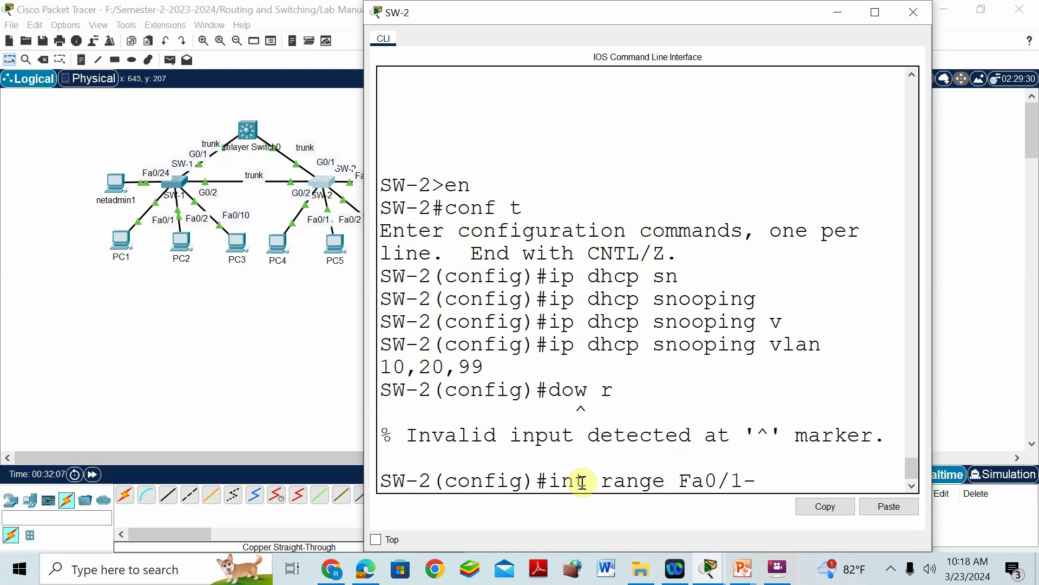
type("2,fa0/10,fa0/")
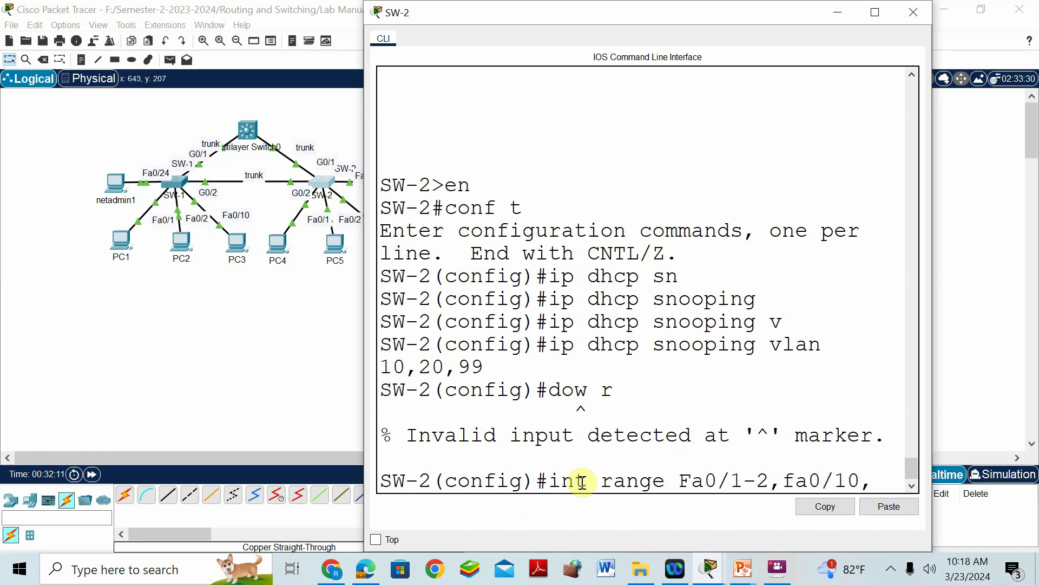
type("24")
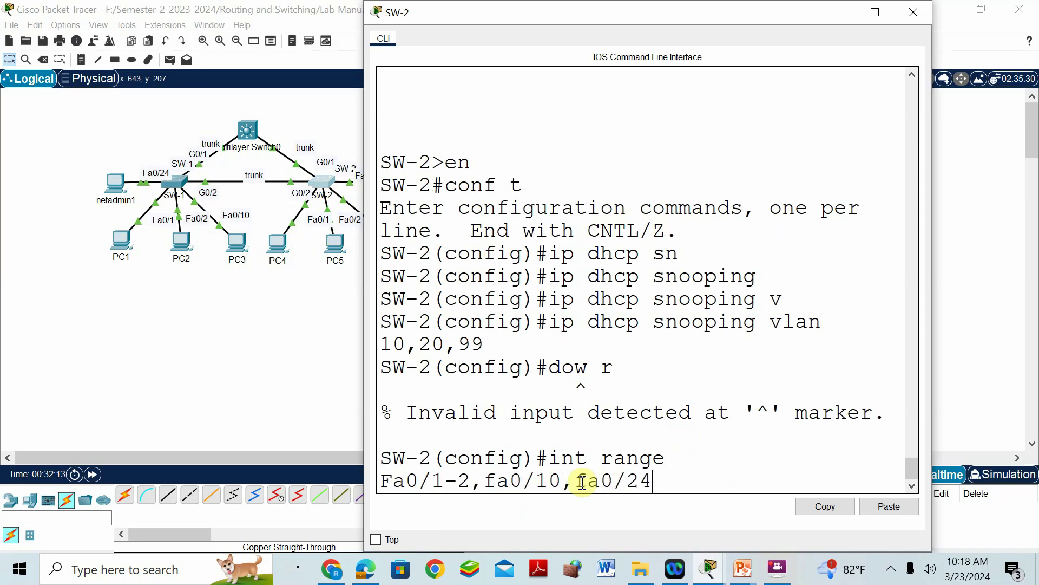
key("Return")
- Make PortFast the default for SW-2's access ports with spanning-tree portfast def
type("spanning-")
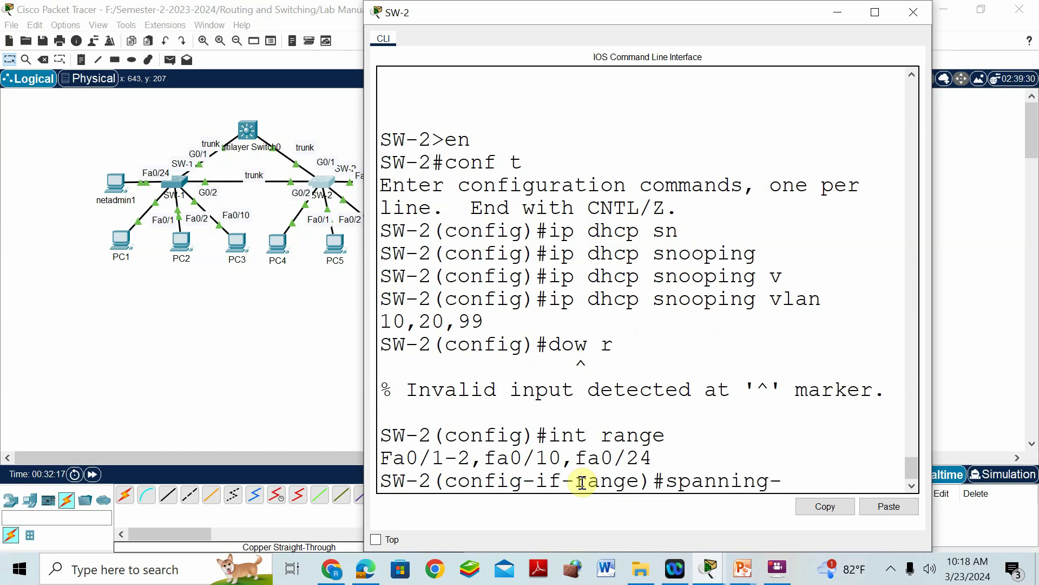
type("tree port")
key("Tab")
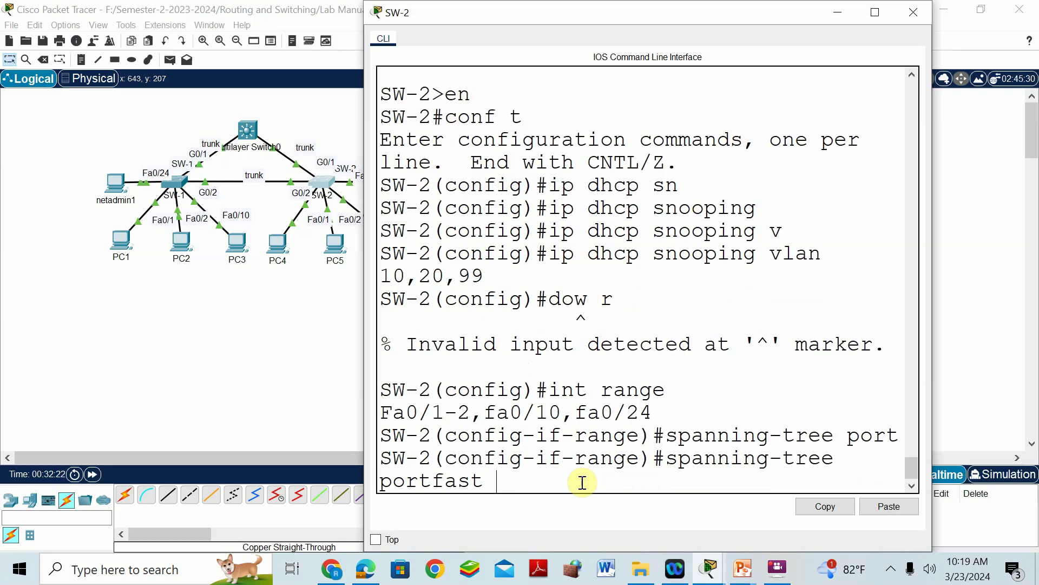
type("def")
key("Tab")
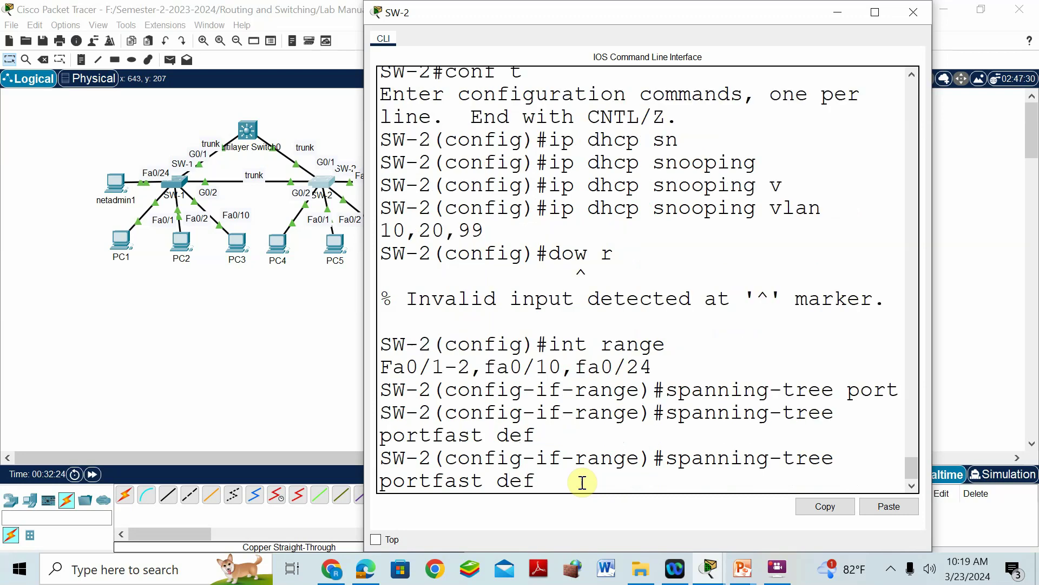
key("Return")
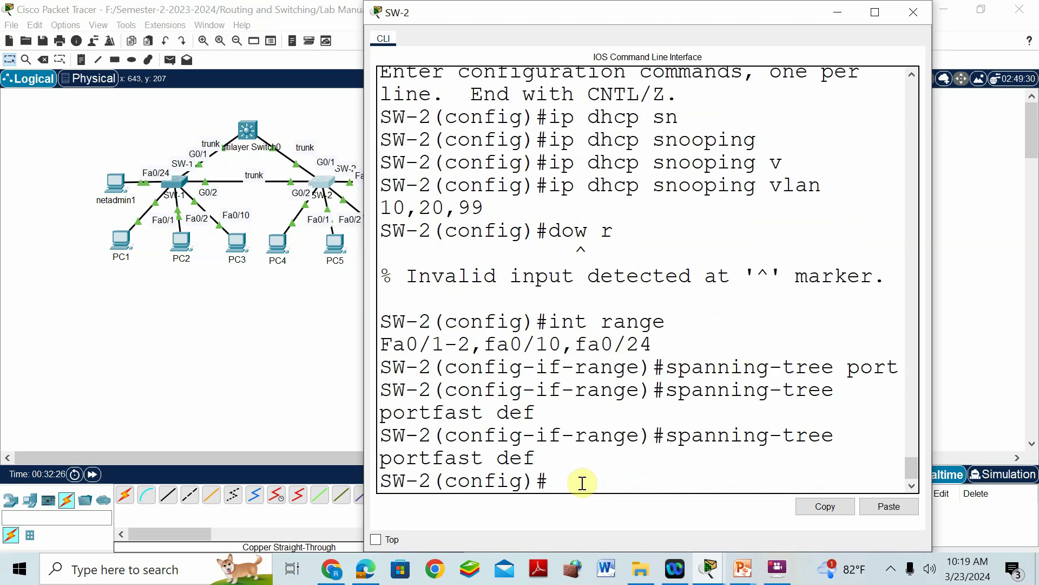
- Save SW-2's configuration with do wr and check the completion percentage in the PT Activity window
type("do w")
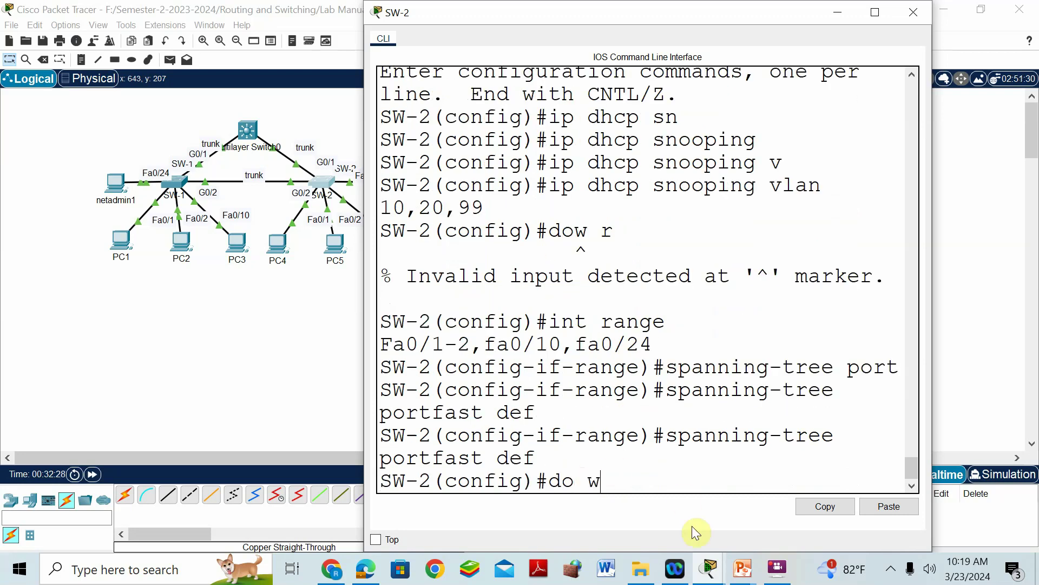
type("r")
key("Return")
mouse_move(709, 569)
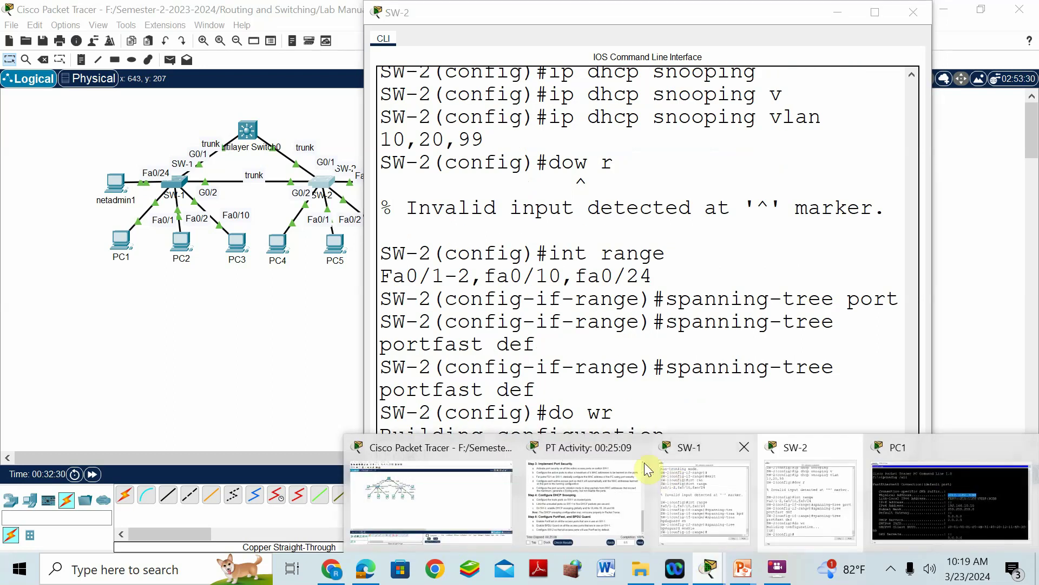
left_click(598, 442)
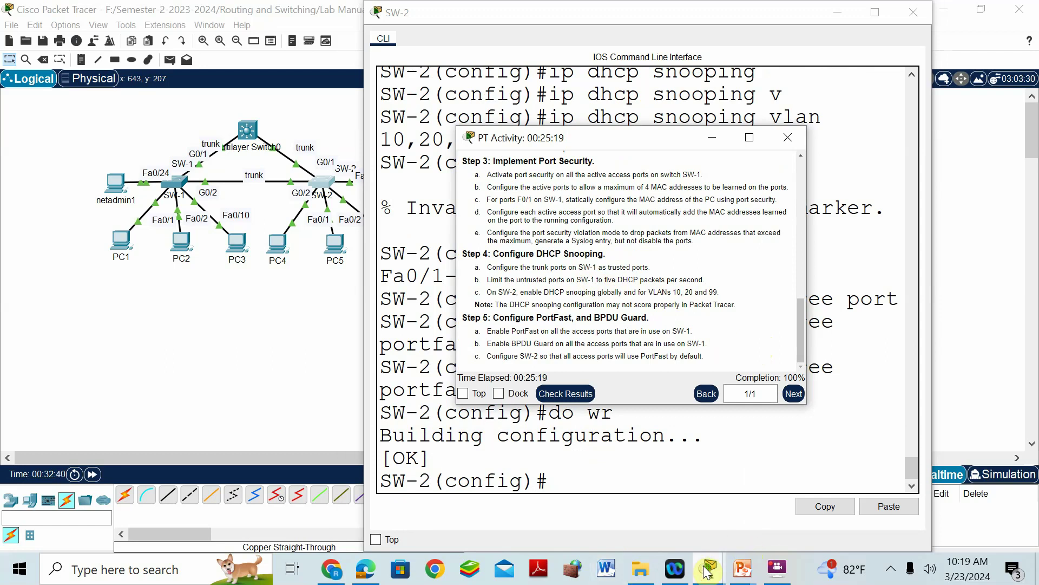
mouse_move(709, 568)
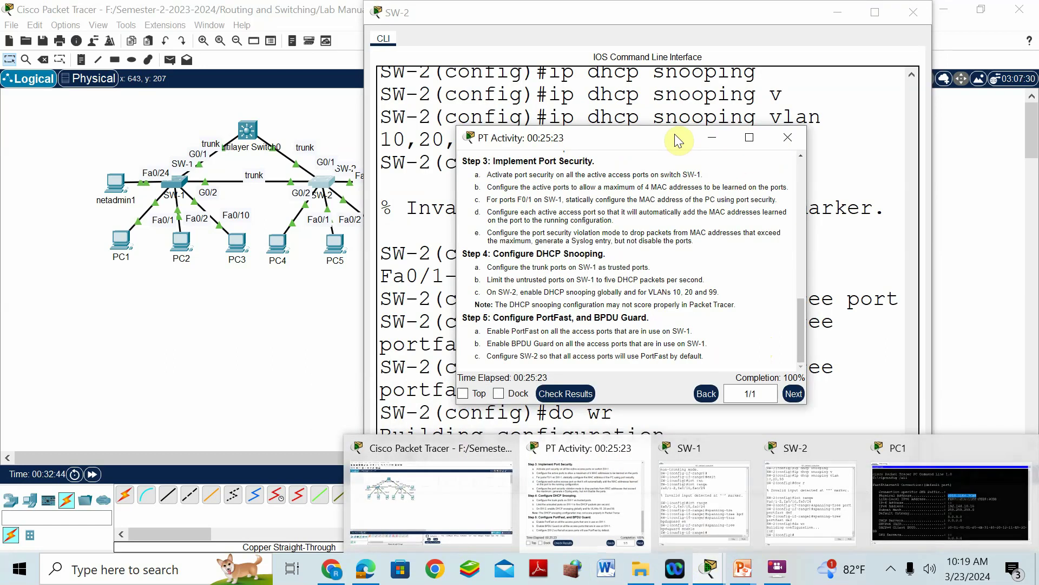
- Close the PT Activity and SW-2 windows and save a copy of the activity as Answer-11.6.1-packet-tracer---switch-security-configuration in the Chapter-11 folder
left_click(786, 141)
left_click(920, 9)
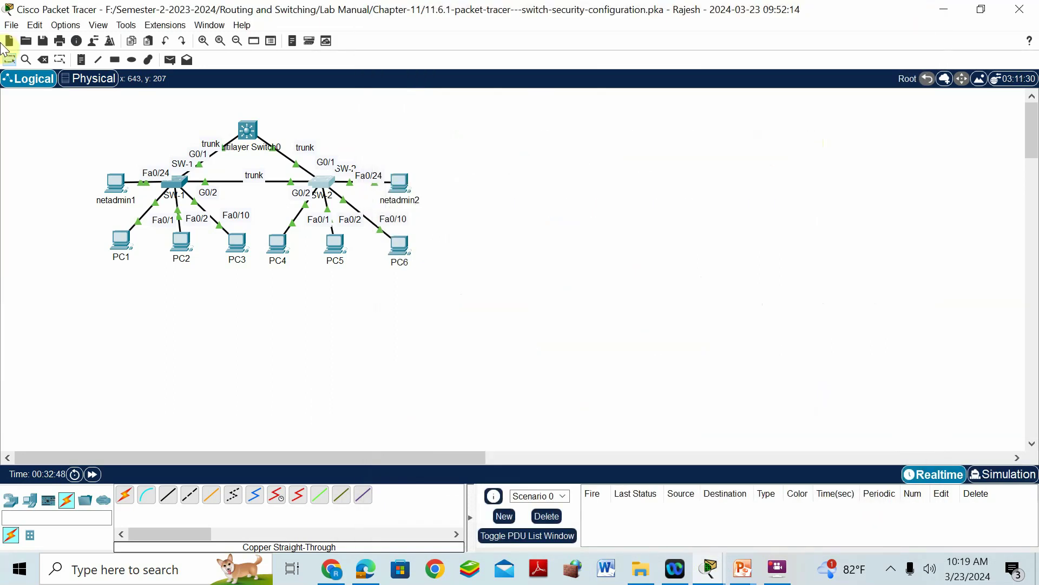
left_click(11, 25)
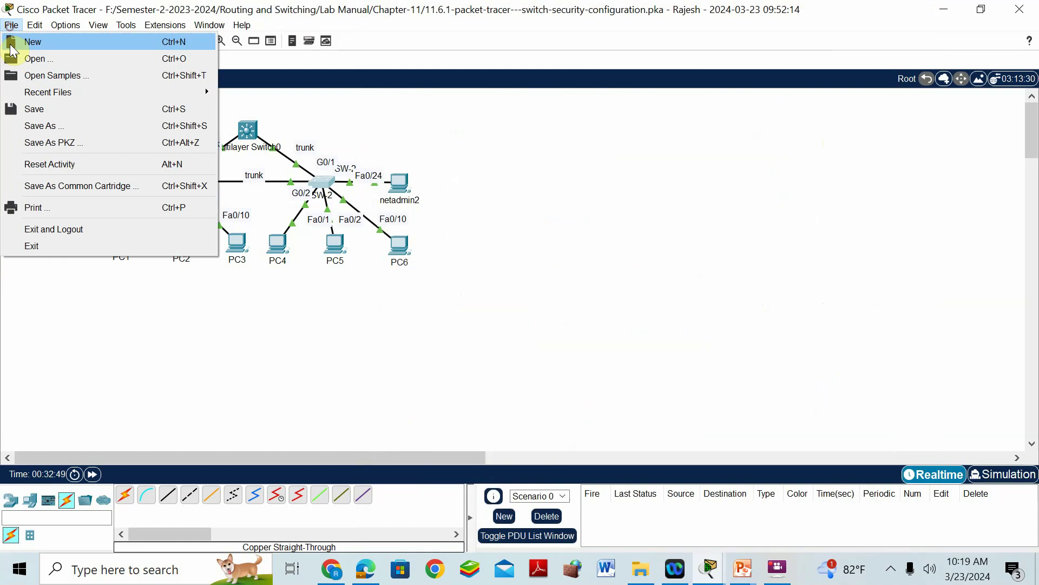
left_click(41, 127)
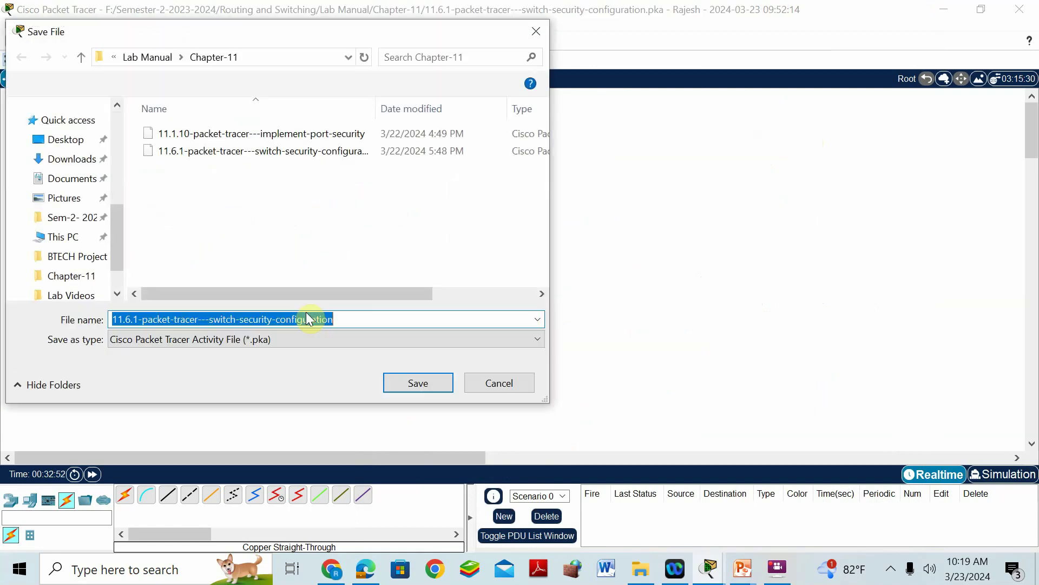
left_click(112, 318)
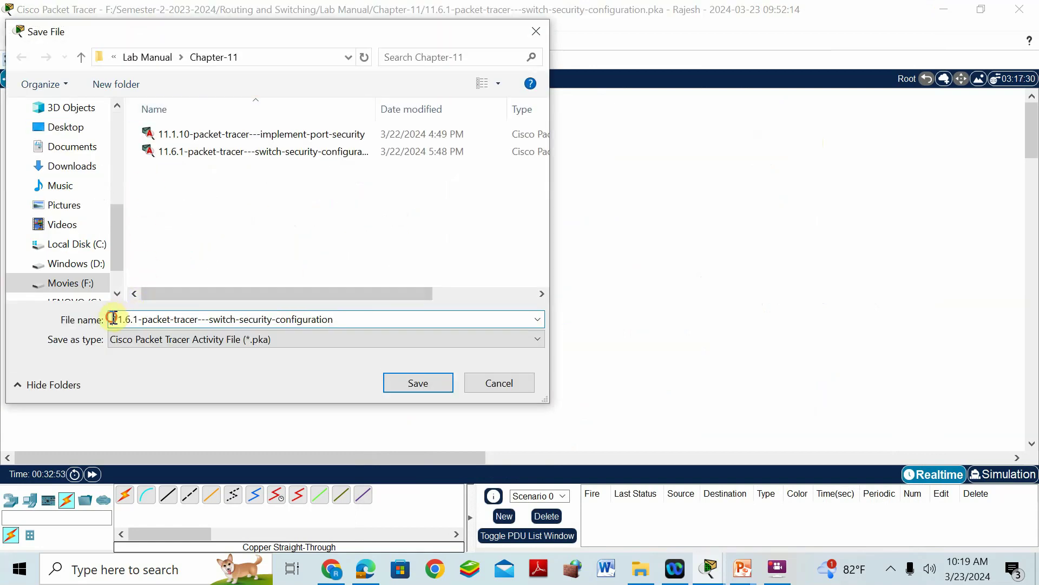
type("Answer-")
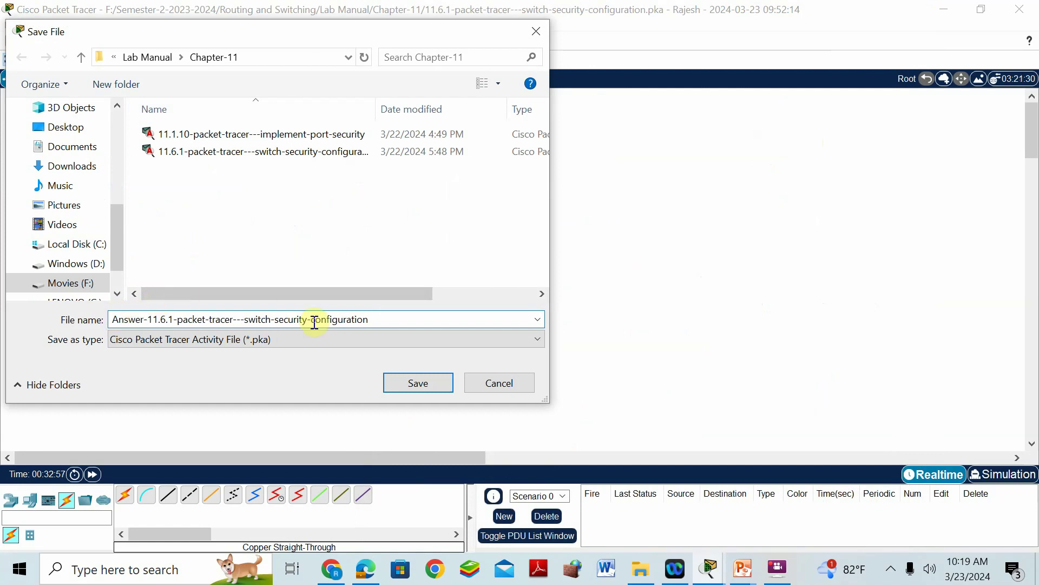
left_click(435, 389)
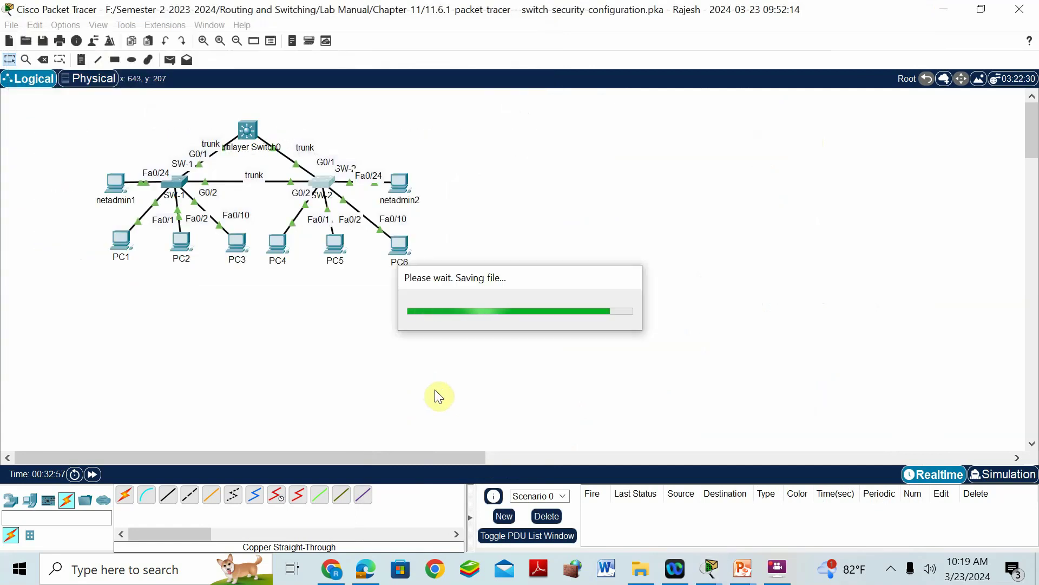